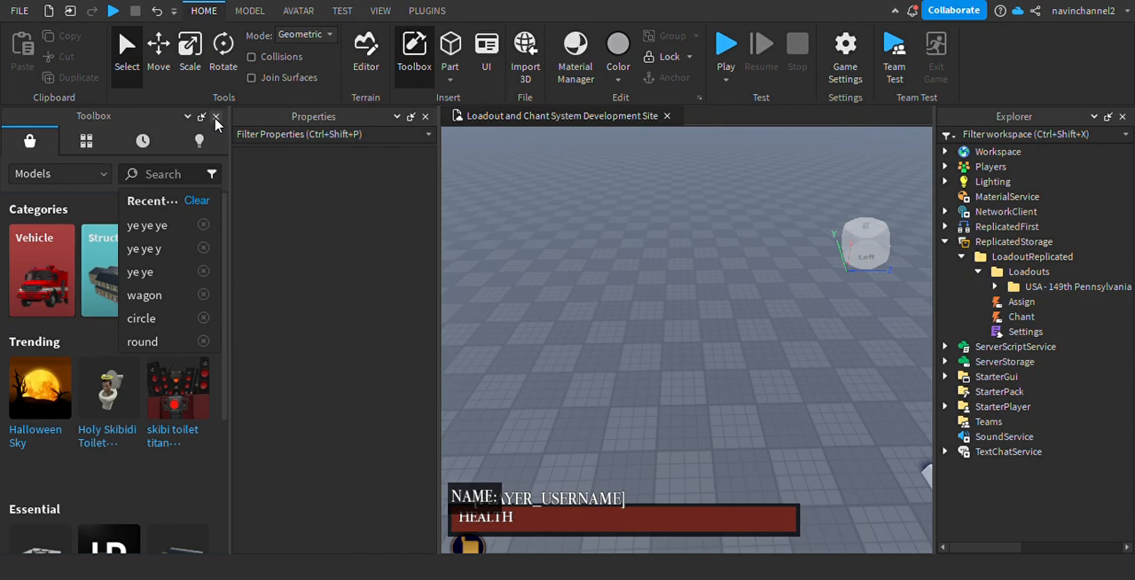
Close the Toolbox and bring the spawn location into view.
click(215, 118)
right_drag(543, 307, 547, 312)
scroll(547, 312, down, 4)
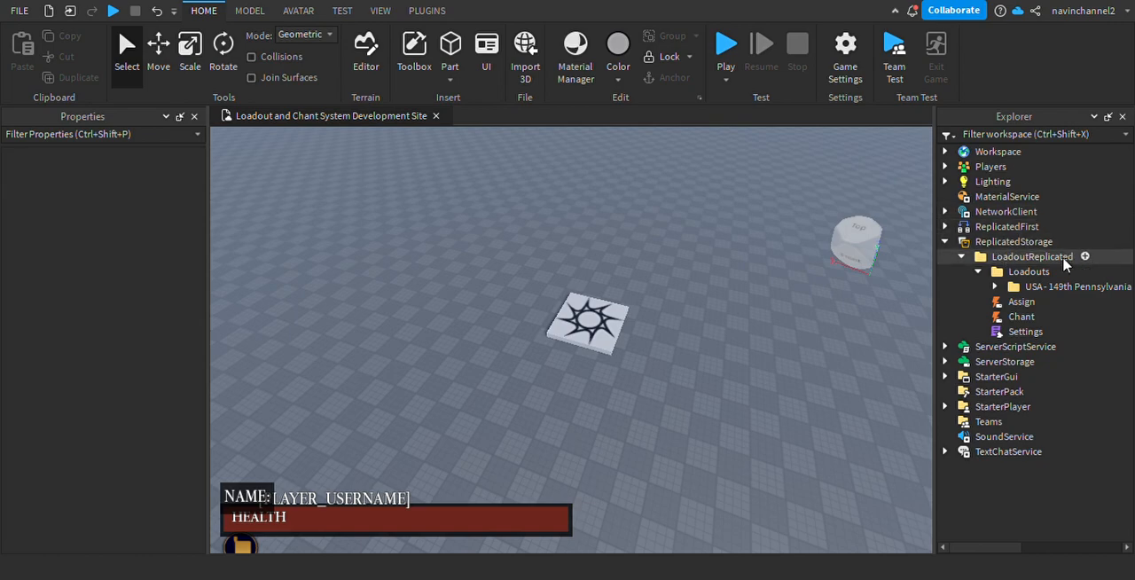
Inspect the Assign and Chant remote events and the Captain's tools in the USA - 149th Pennsylvania loadout.
click(1006, 302)
click(1016, 319)
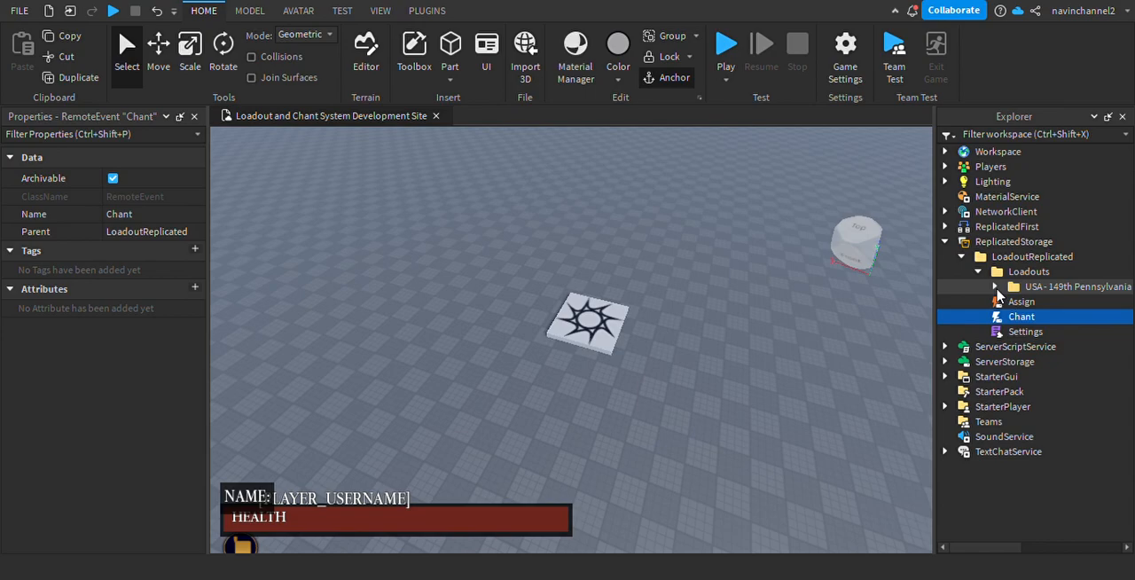
click(995, 287)
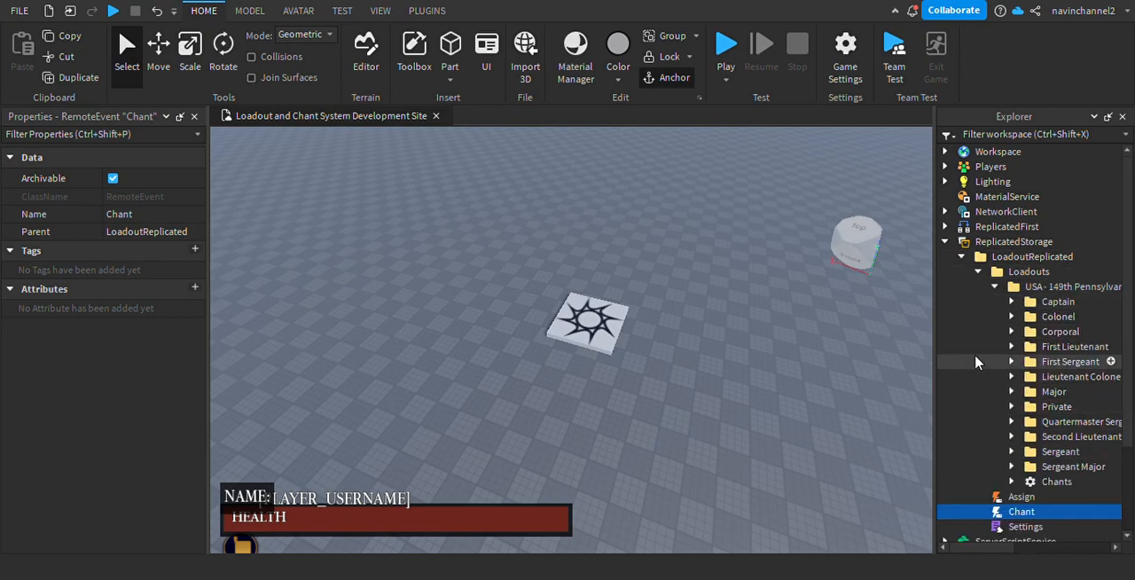
click(1012, 302)
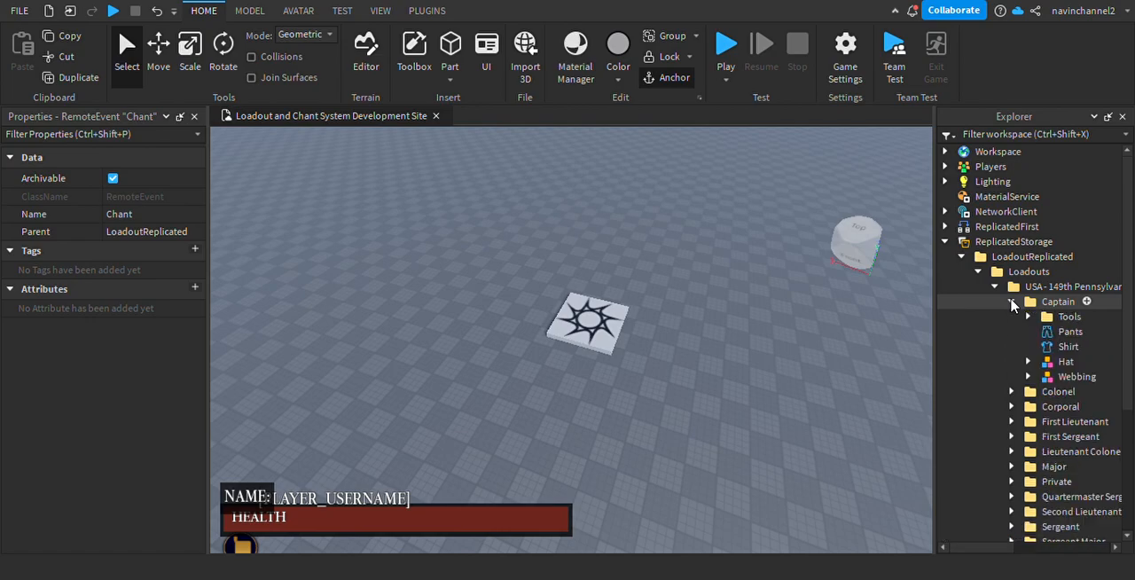
click(1029, 316)
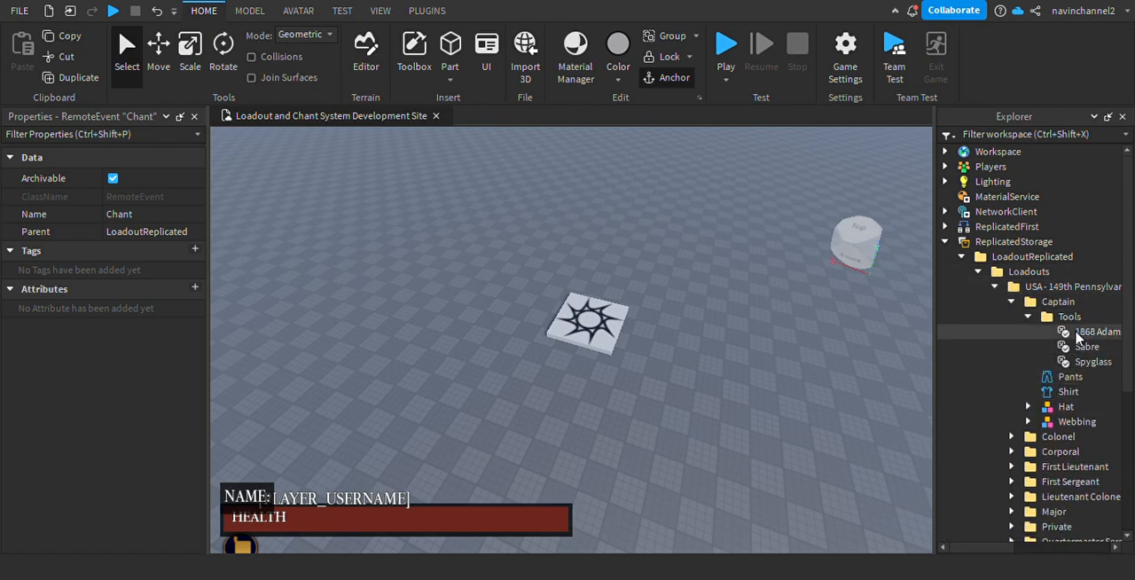
click(1027, 316)
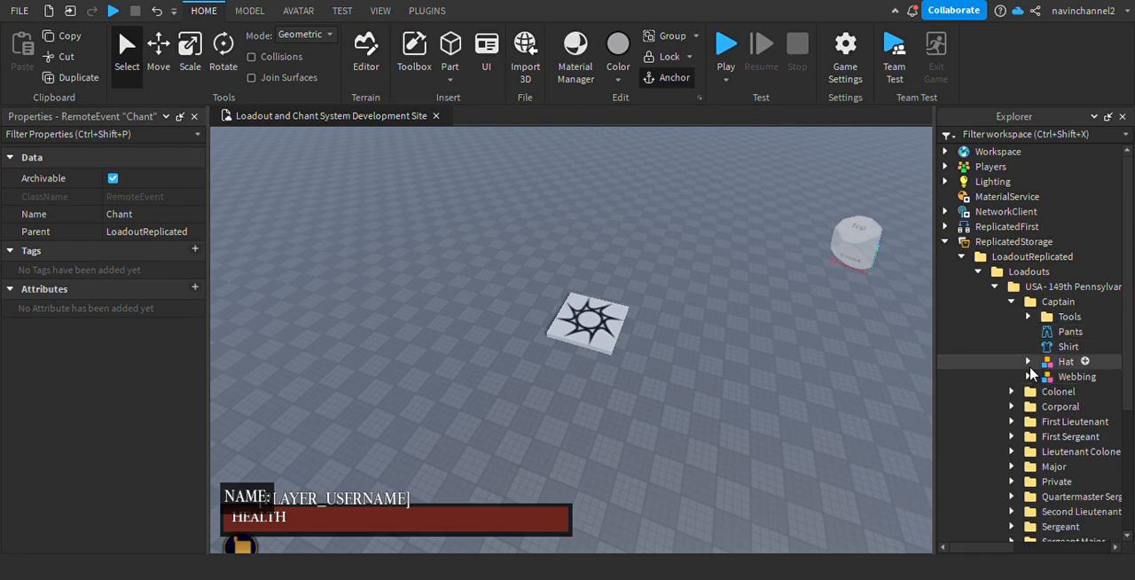
Examine the Captain loadout's Hat, Webbing, Pants and Shirt and their properties.
click(1027, 362)
click(1027, 362)
click(1028, 376)
click(1028, 377)
click(1067, 334)
click(1067, 347)
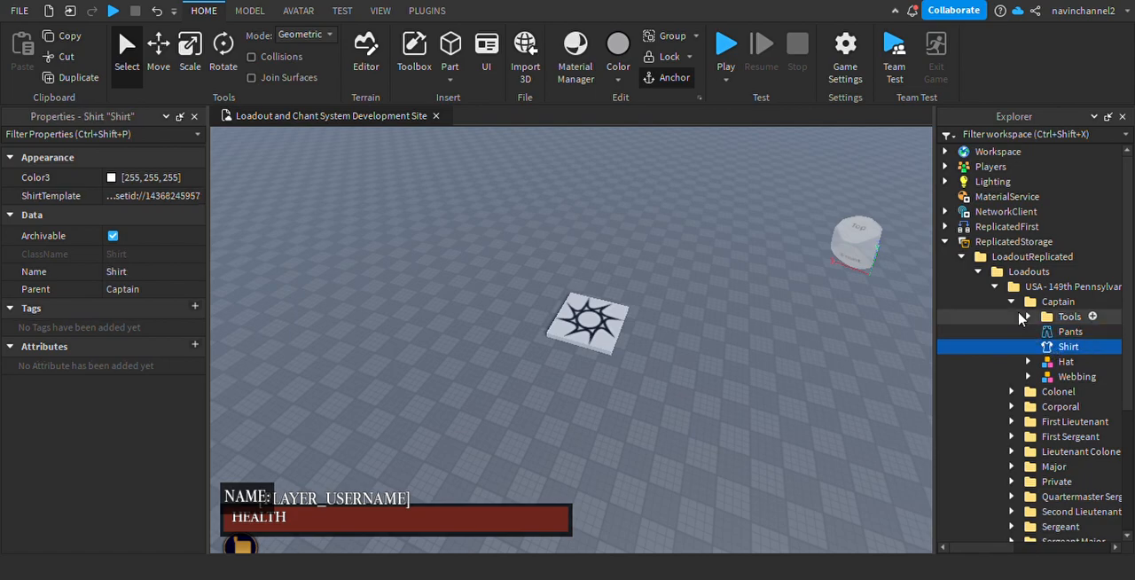
click(1039, 362)
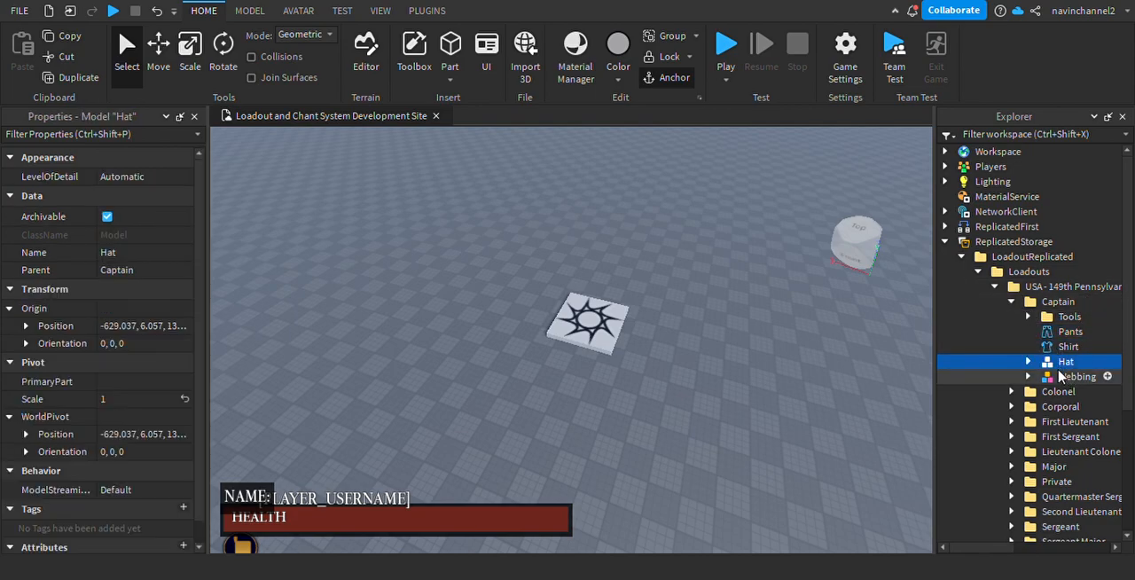
scroll(75, 348, down, 1)
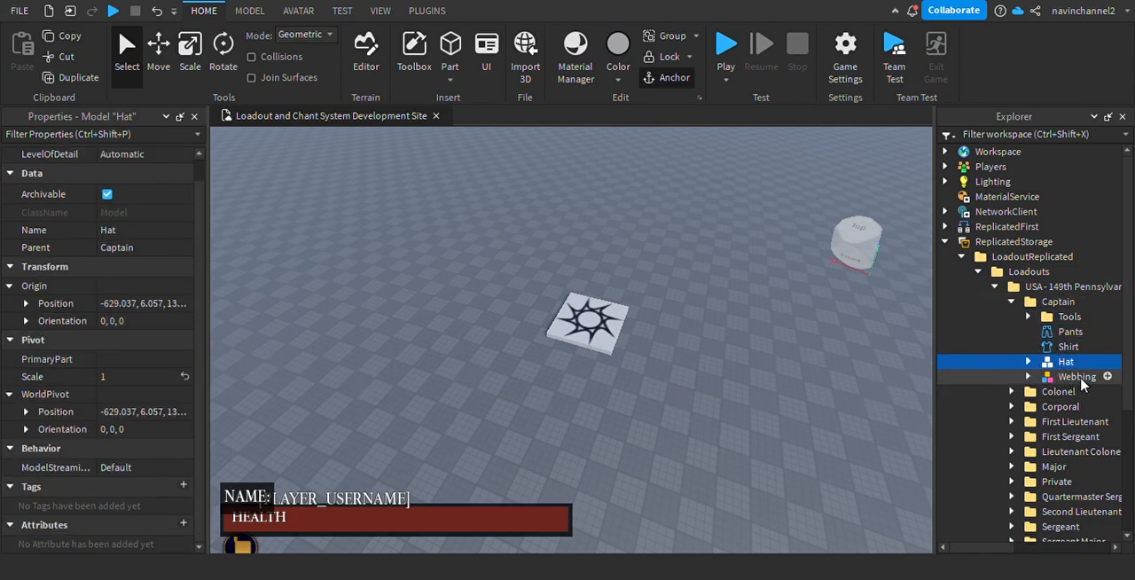
click(953, 378)
click(1048, 364)
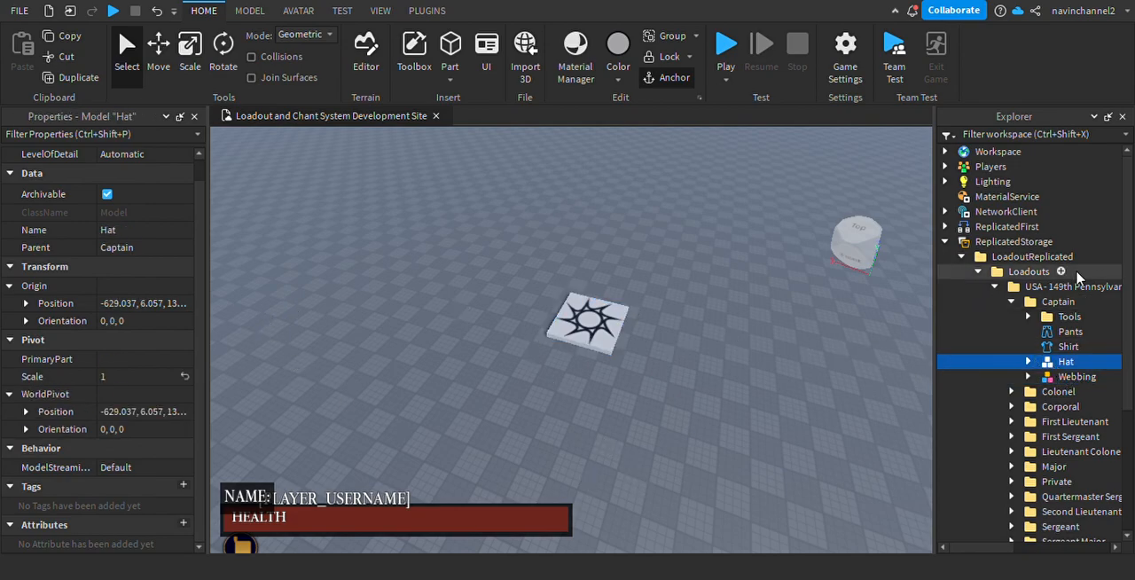
Expand the 149th Pennsylvania Chants and view the properties of the Hurrah sound.
scroll(1064, 301, down, 3)
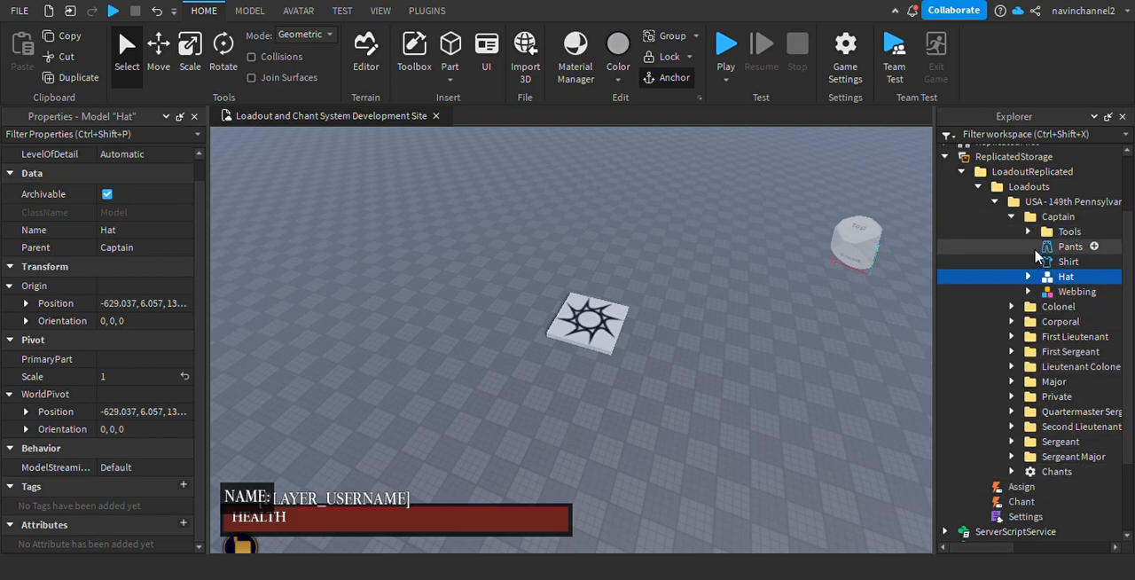
click(1011, 471)
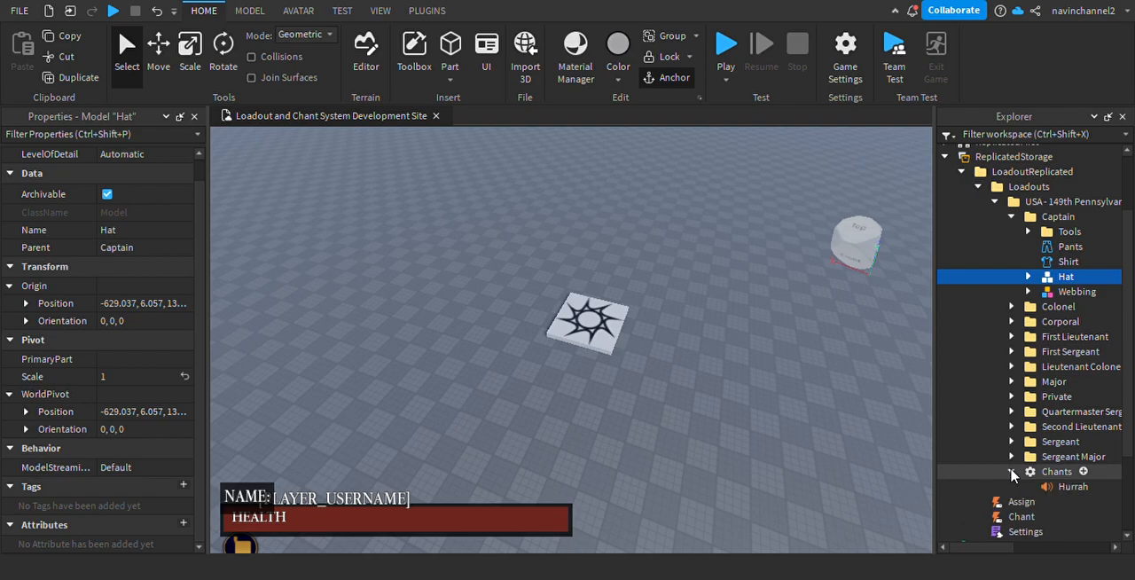
scroll(1020, 425, down, 4)
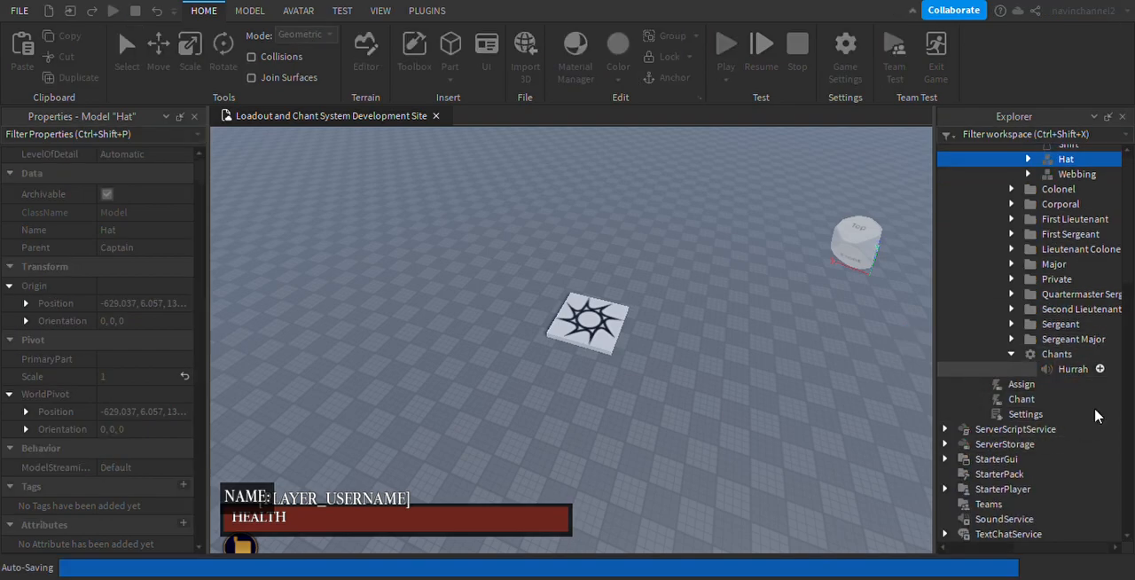
click(1046, 369)
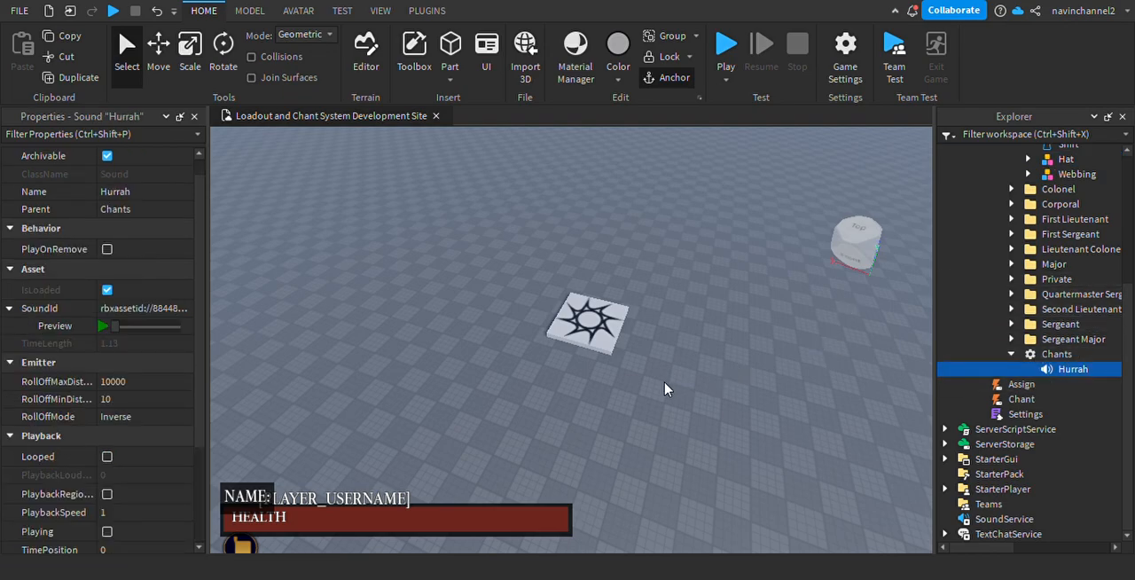
Open the Settings module script, review its basic and data store settings, and close it.
double_click(991, 414)
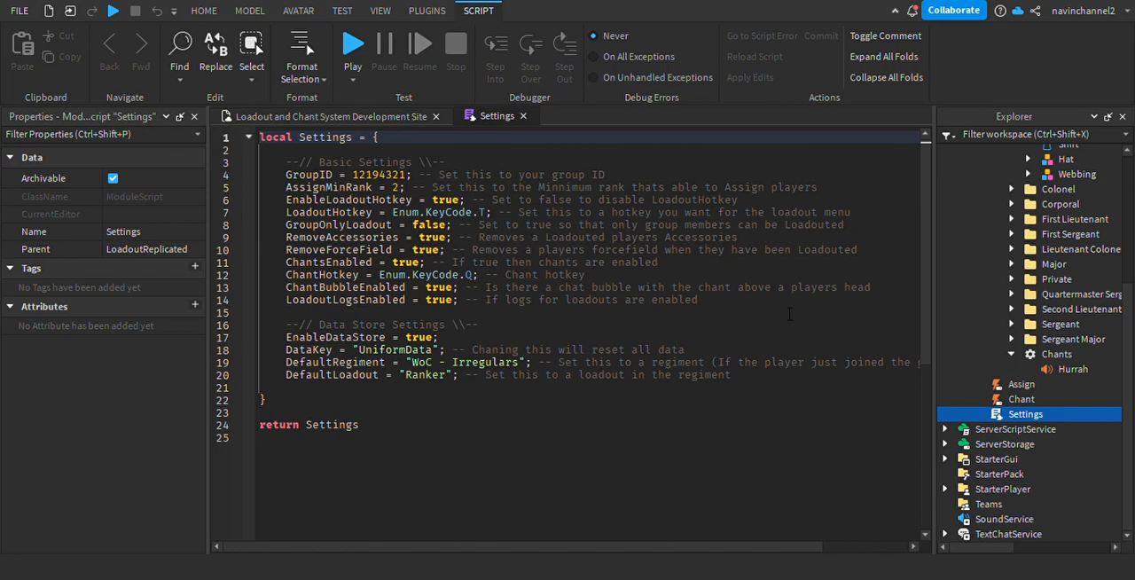
drag(285, 175, 645, 180)
click(637, 238)
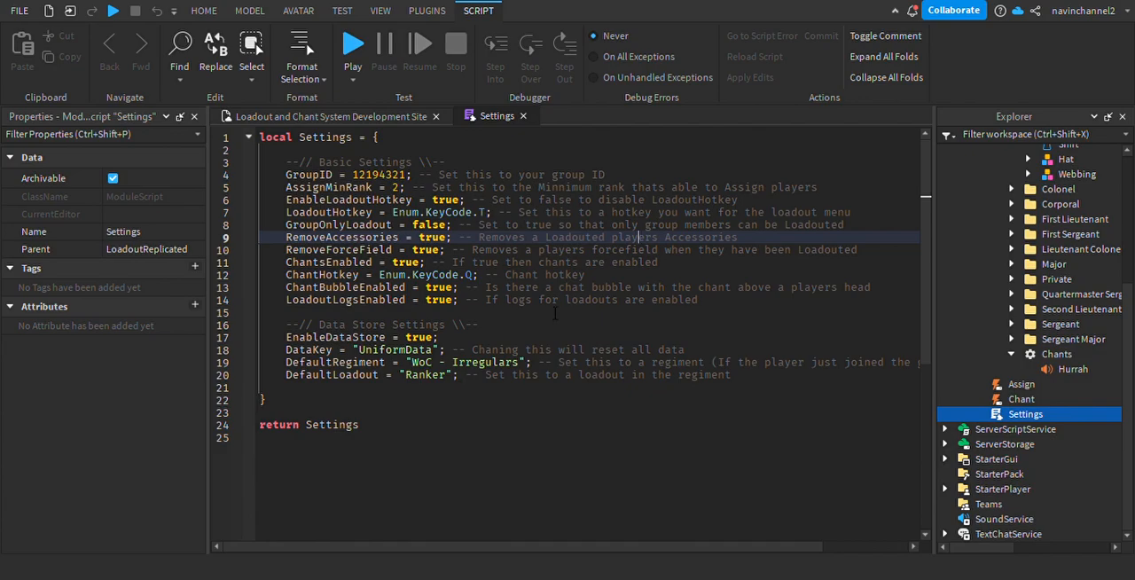
click(612, 263)
click(600, 363)
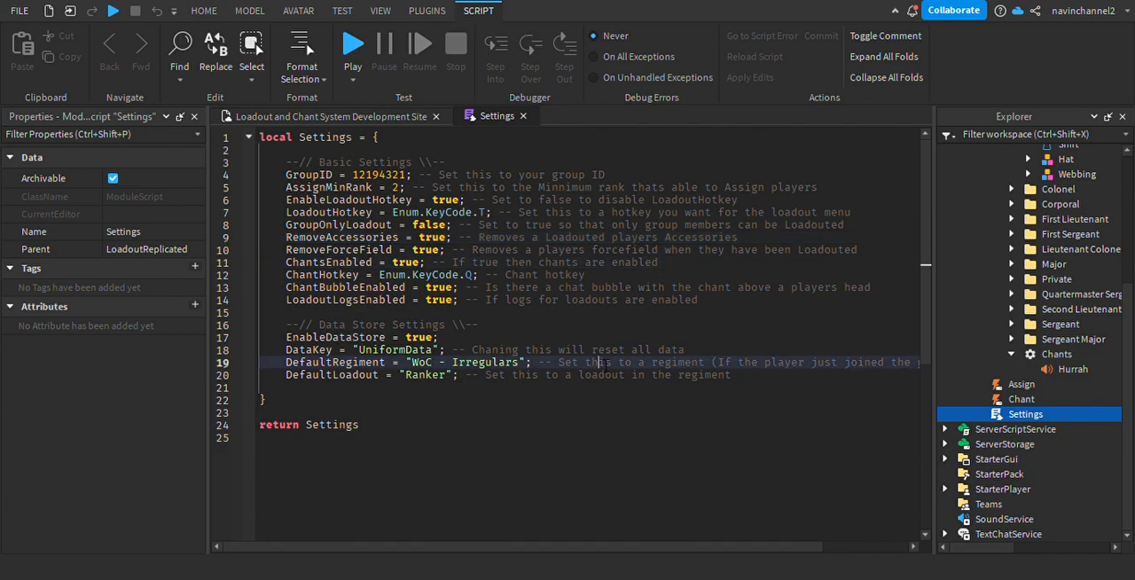
click(524, 117)
Collapse the Loadouts folder and reopen the Toolbox with its model search ready for entry.
scroll(1078, 419, up, 5)
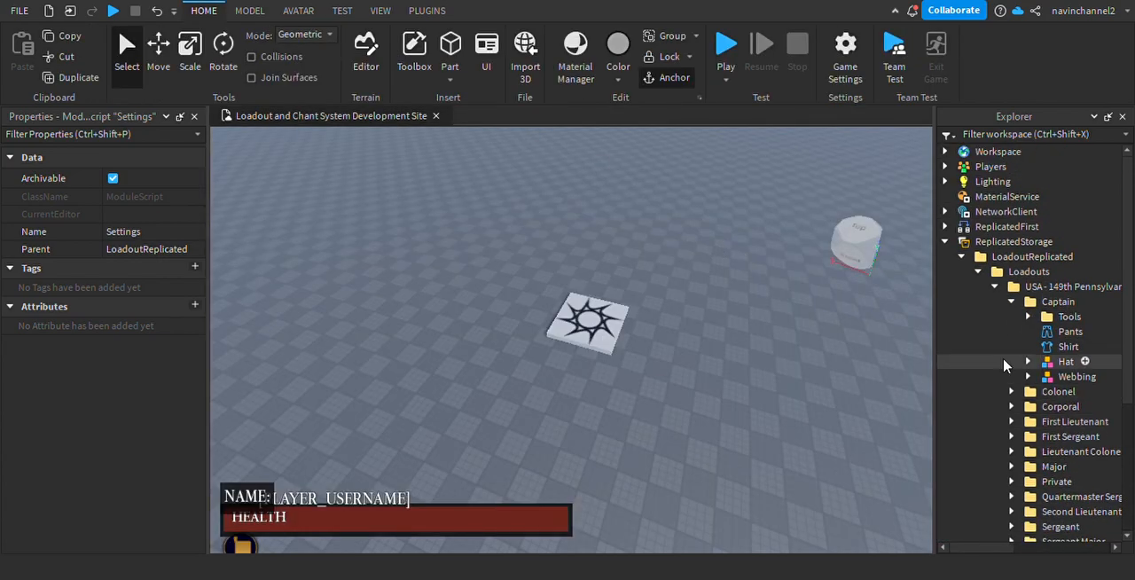
click(977, 271)
click(414, 55)
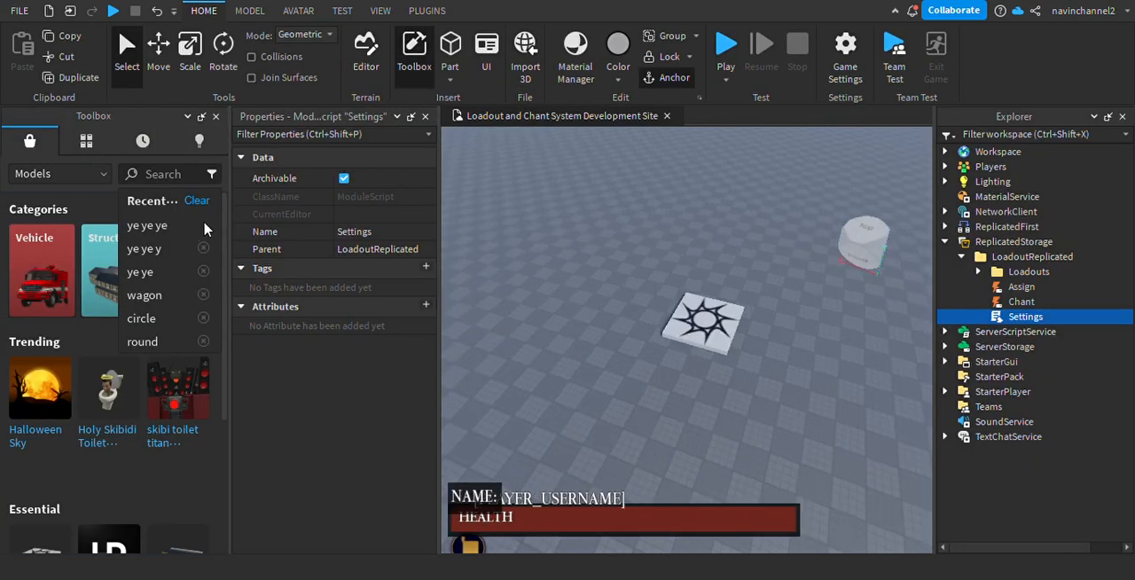
click(175, 177)
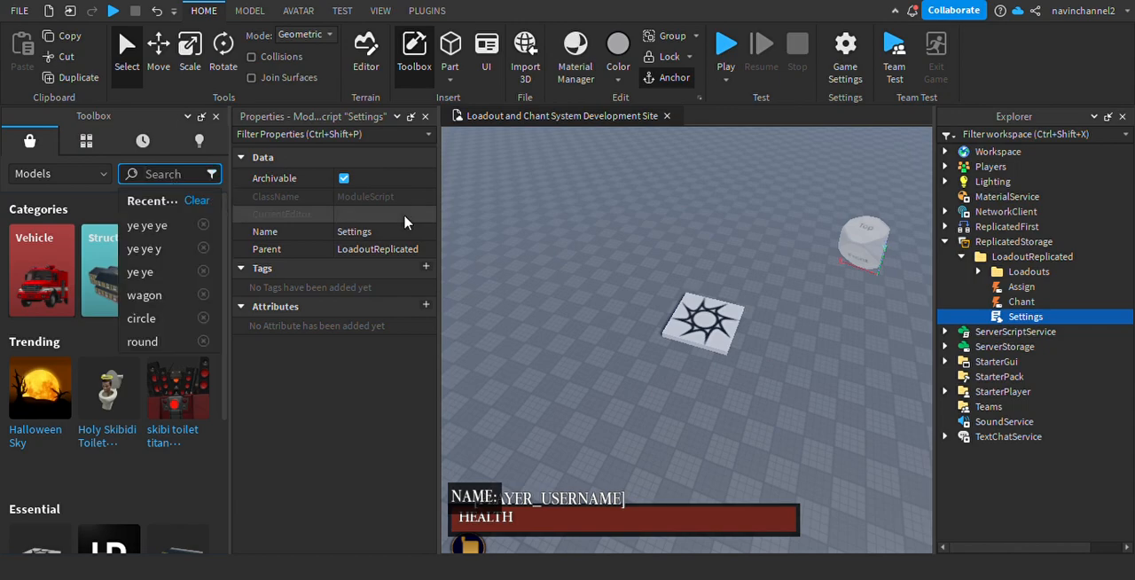
click(601, 275)
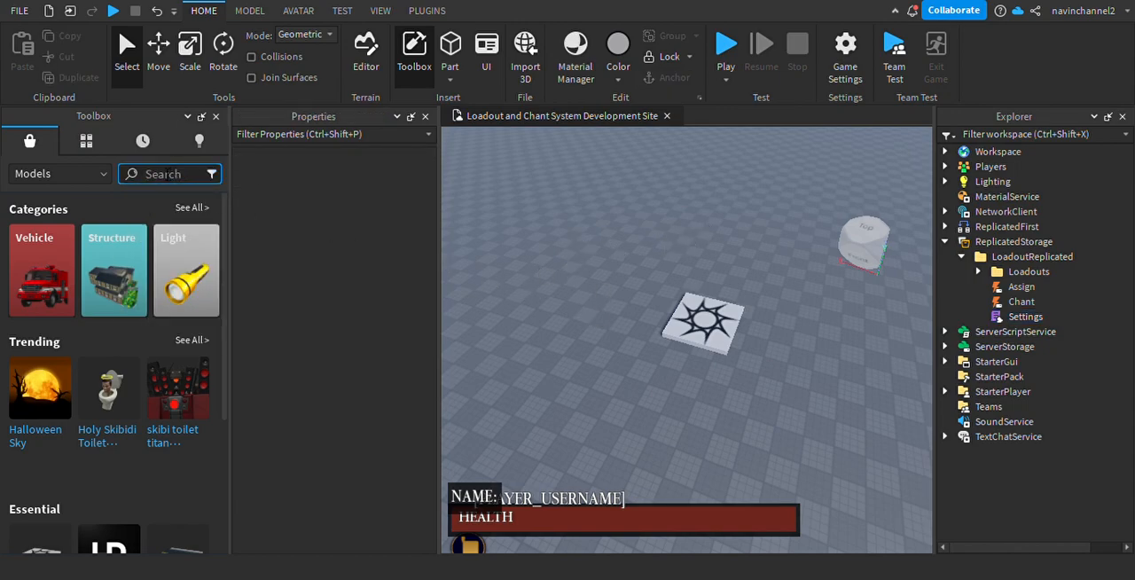
click(171, 174)
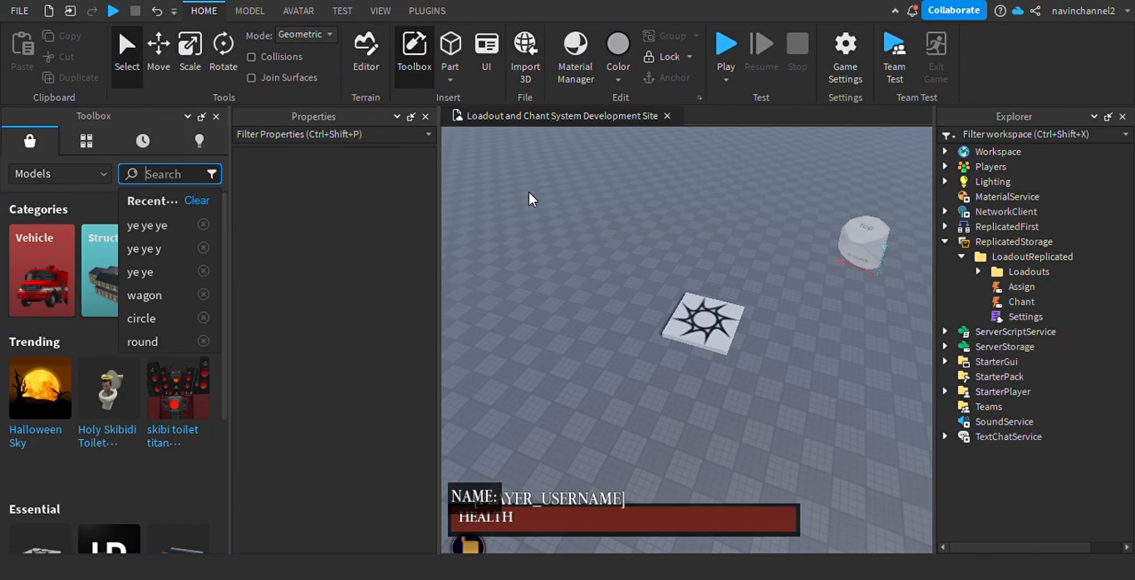
text(union)
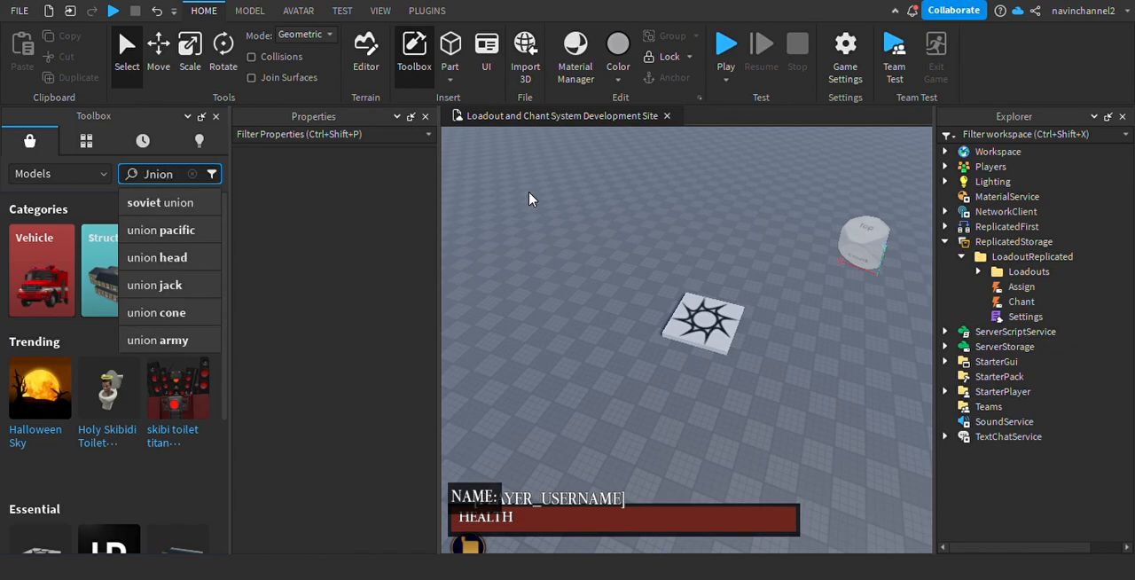
key(BackSpace)
key(BackSpace)
key(BackSpace)
key(BackSpace)
key(BackSpace)
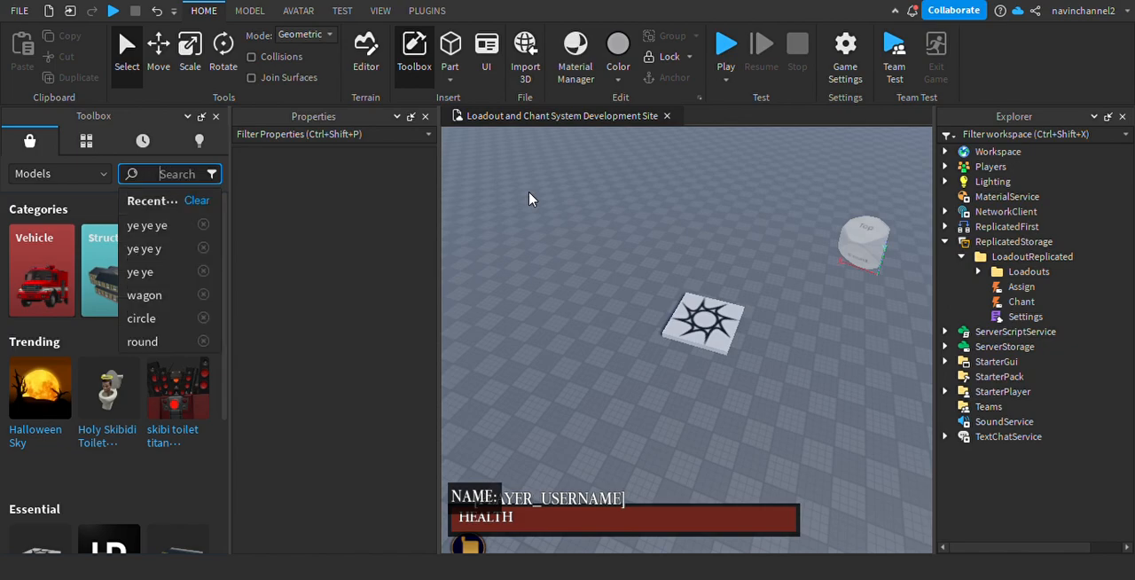
Search the models for NBC51, list that creator's models and insert Maine's Civil War Accessories.
text(NBC51)
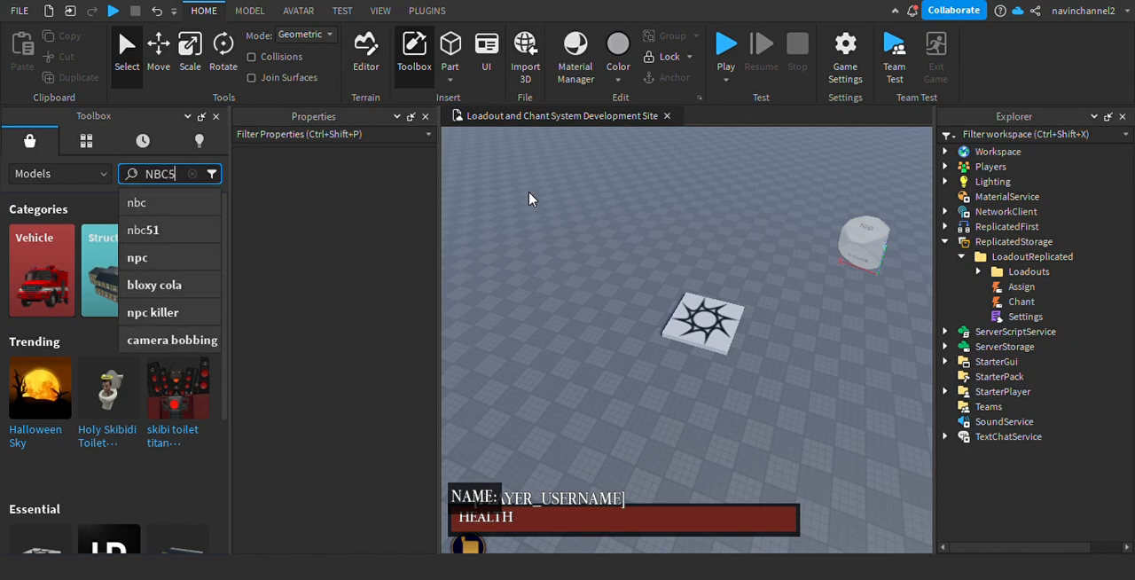
key(Return)
right_drag(610, 257, 498, 267)
mouse_move(107, 324)
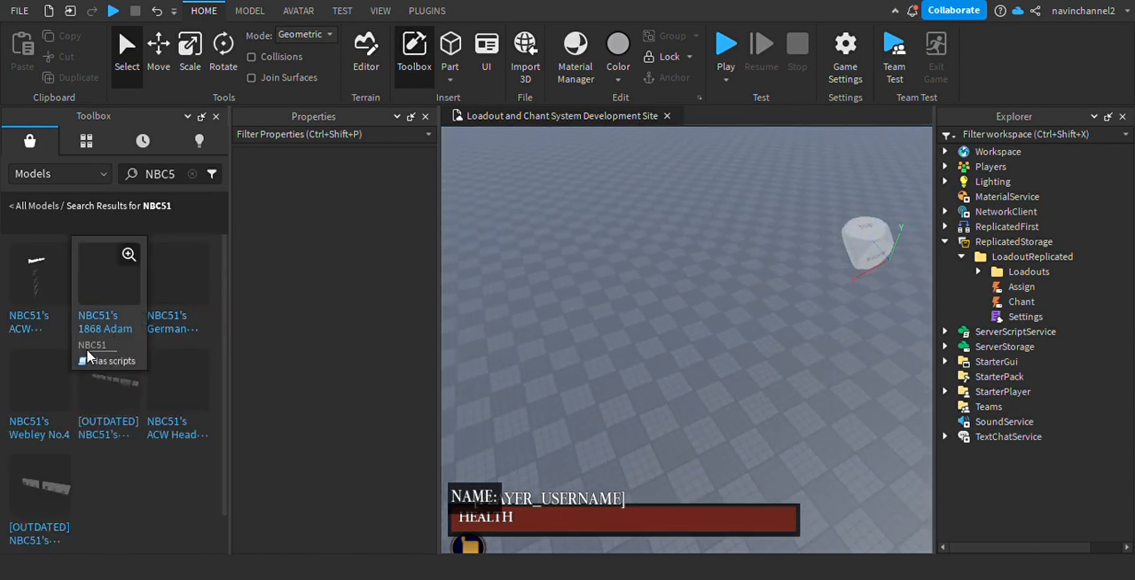
click(87, 348)
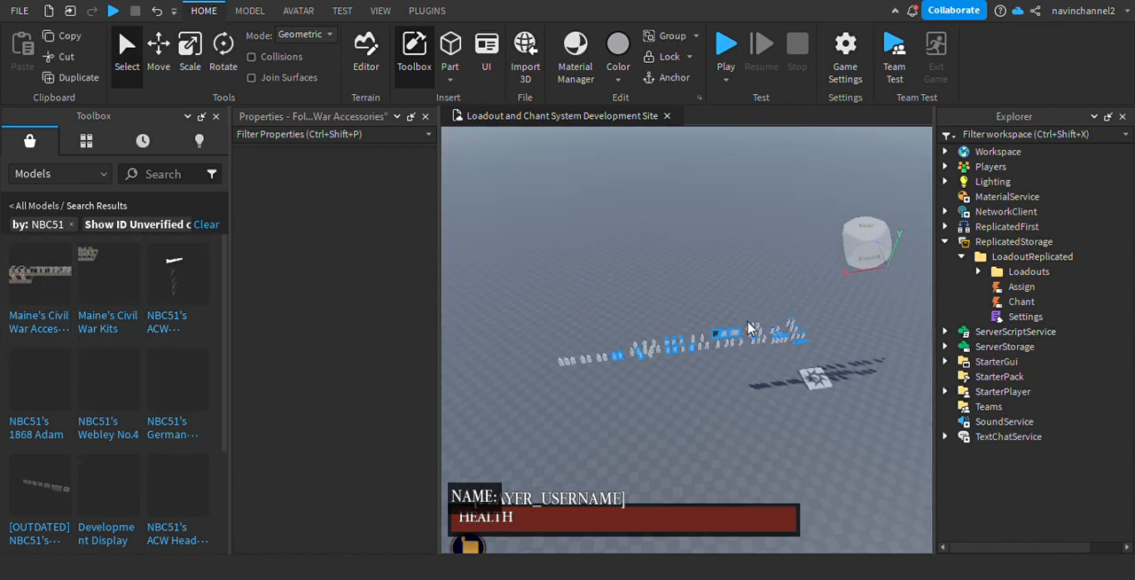
Deselect the inserted Civil War accessories and look over their placement beside the spawn location.
right_drag(635, 332, 699, 382)
key(w)
click(743, 373)
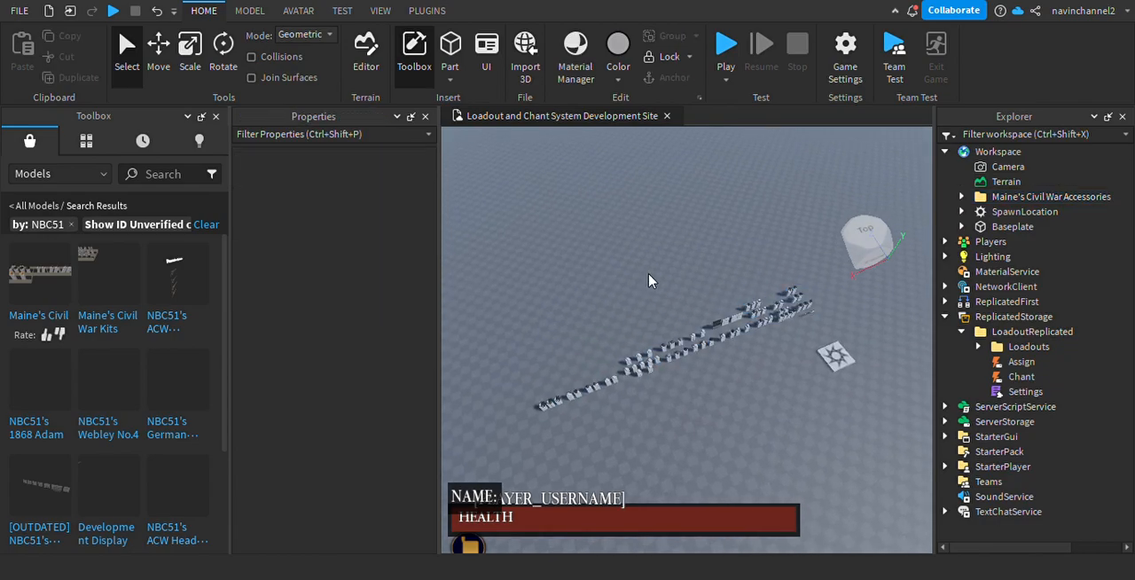
key(w)
key(w)
mouse_move(653, 311)
right_down()
mouse_move(636, 286)
mouse_move(661, 309)
right_up()
scroll(662, 309, down, 10)
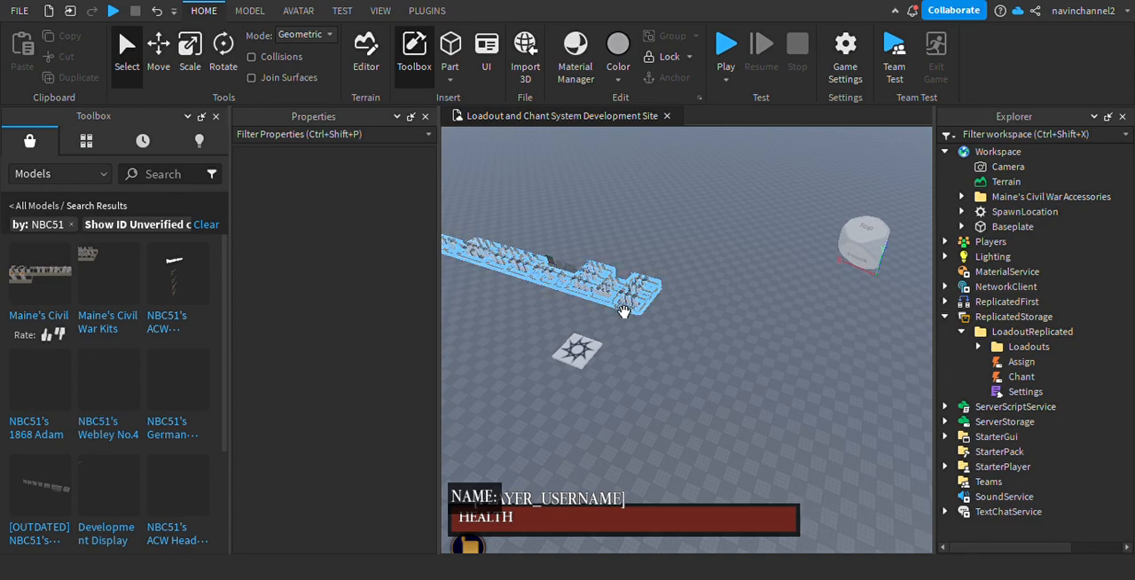
scroll(655, 364, down, 2)
scroll(665, 345, up, 4)
Undo the insertion of Maine's Civil War Kits.
drag(642, 315, 825, 315)
key(ctrl+z)
key(ctrl+z)
key(ctrl+z)
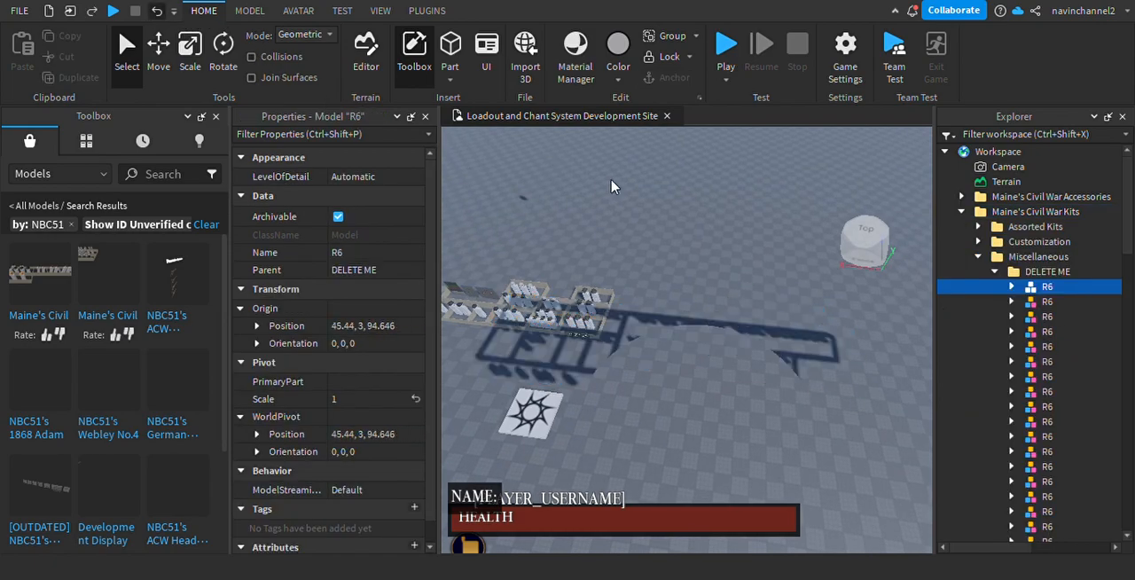
Place Maine's Civil War Kits on an empty area of the baseplate and deselect them.
right_drag(605, 303, 647, 317)
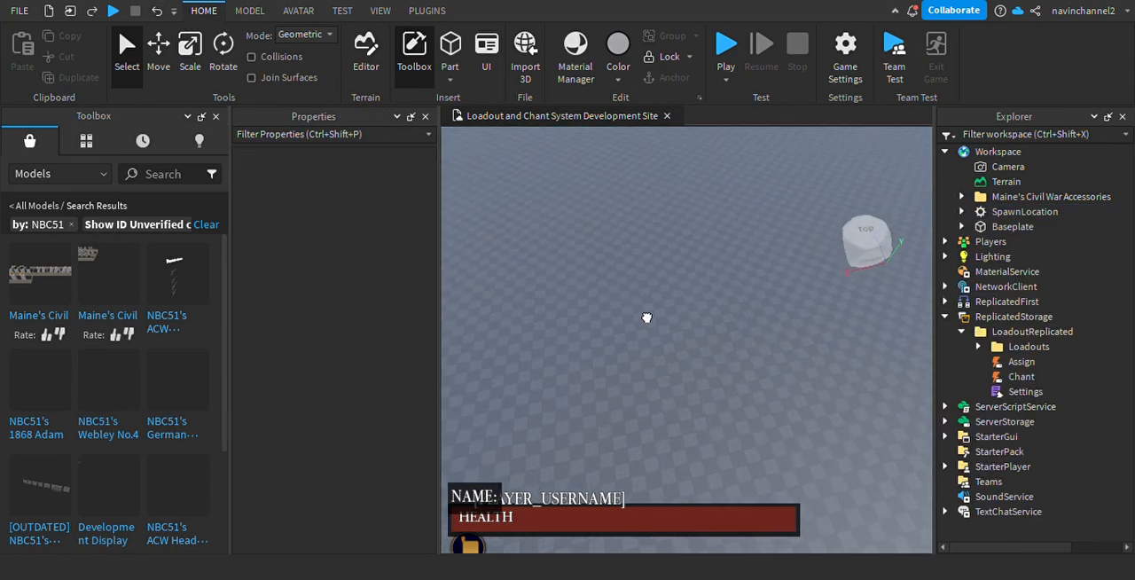
drag(123, 288, 754, 315)
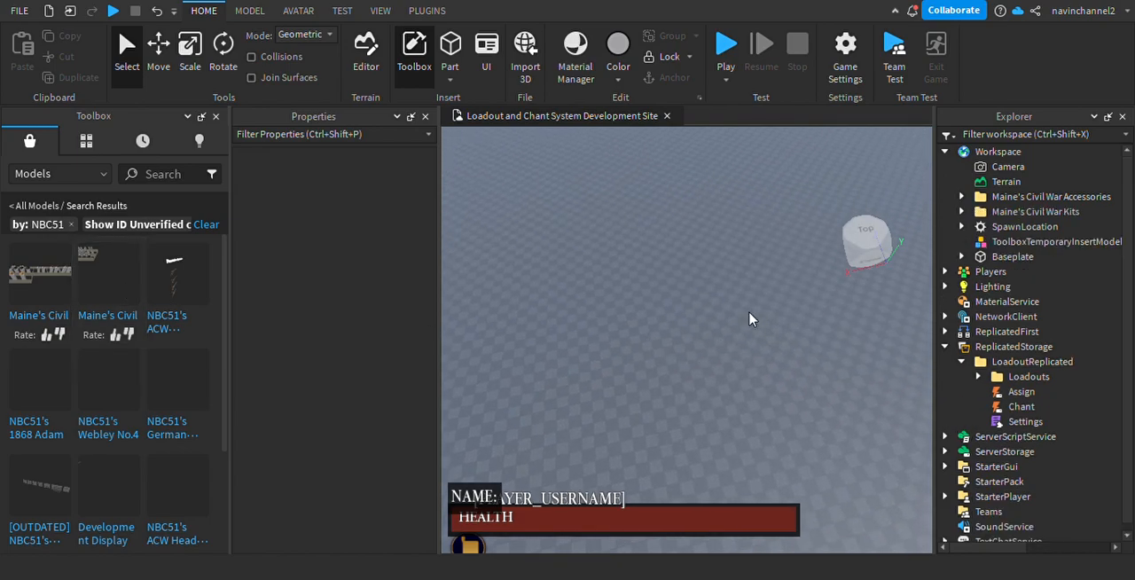
right_drag(690, 283, 671, 266)
click(690, 284)
scroll(690, 285, up, 2)
key(w)
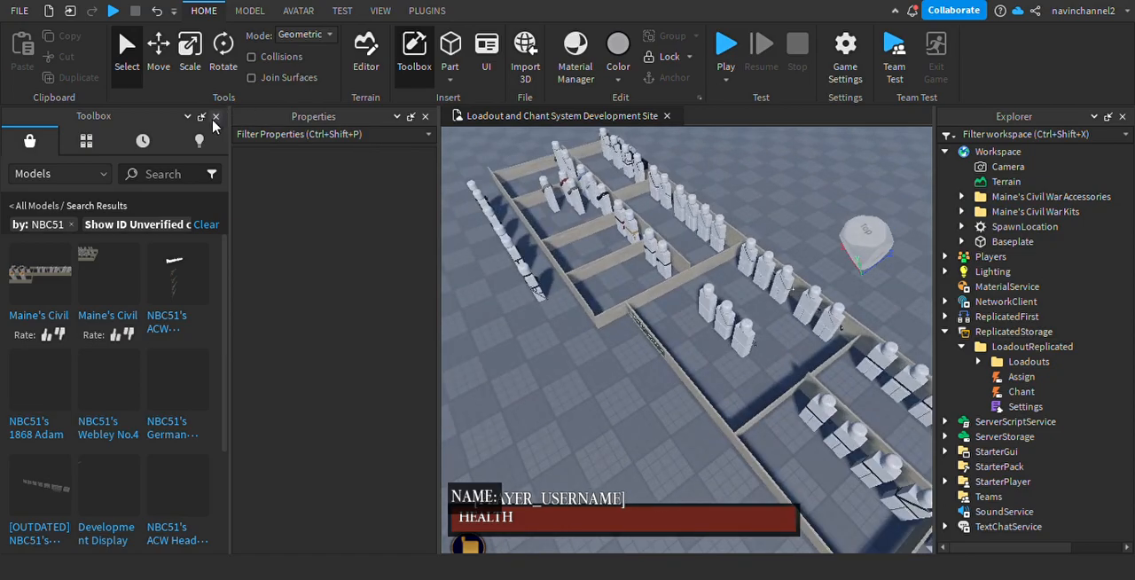
Close the Toolbox and examine the inserted Civil War mannequins, hats and kits from close up.
click(215, 117)
right_drag(507, 276, 509, 233)
key(w)
right_drag(615, 230, 606, 235)
key(s)
key(w)
key(w)
right_drag(573, 381, 573, 380)
key(s)
scroll(384, 201, down, 5)
scroll(573, 298, up, 5)
right_drag(524, 280, 525, 280)
key(s)
key(w)
key(w)
key(w)
key(w)
key(s)
key(w)
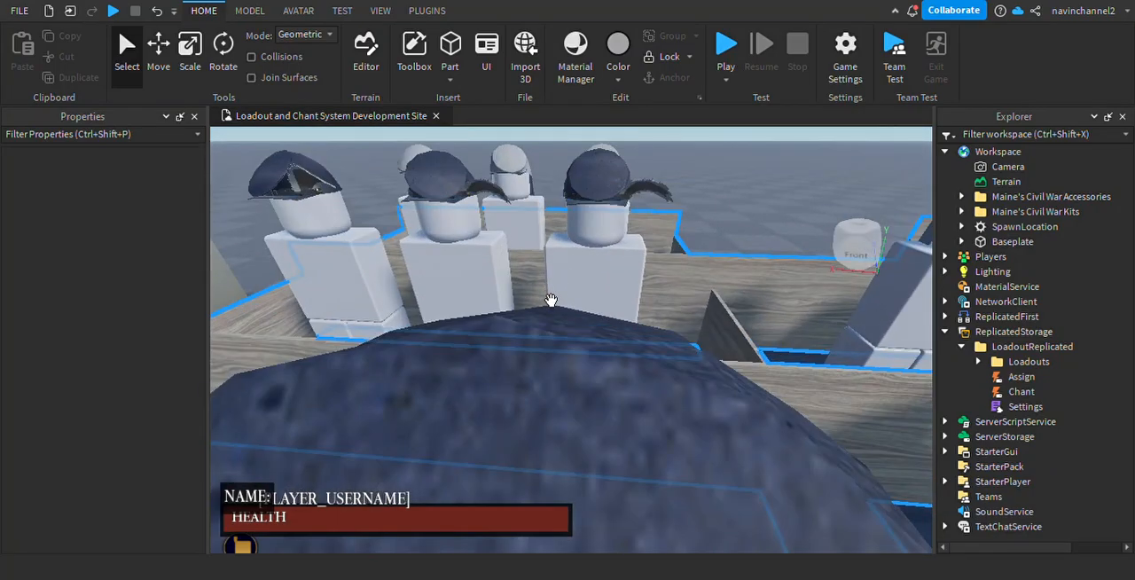
key(s)
Move the Hat Texture and New Fabric material variants from the Civil War Accessories folder into MaterialService.
click(961, 196)
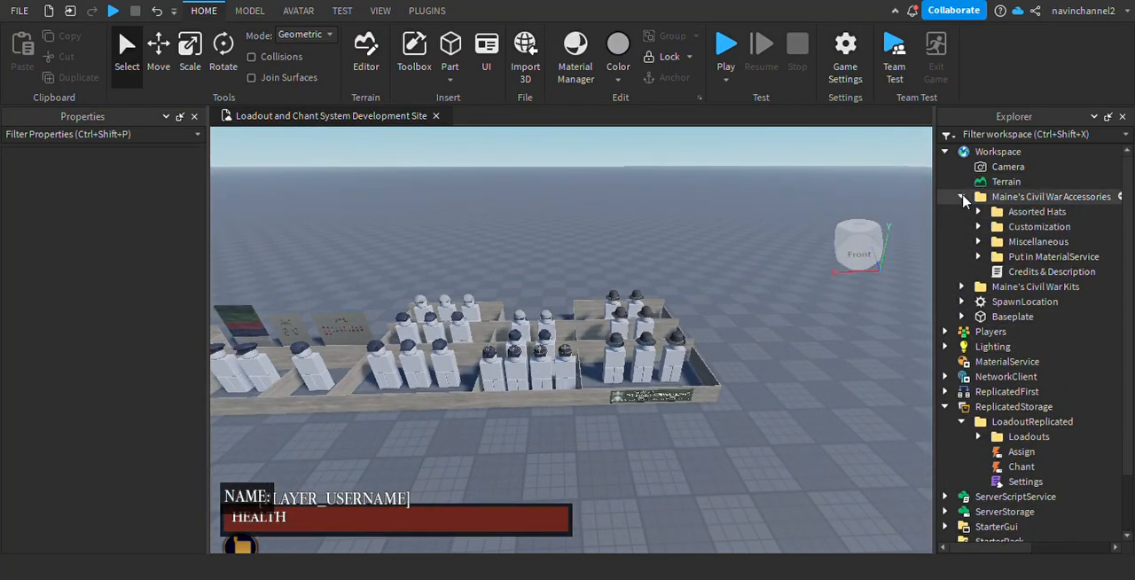
click(978, 256)
click(1042, 271)
shift+click(1041, 286)
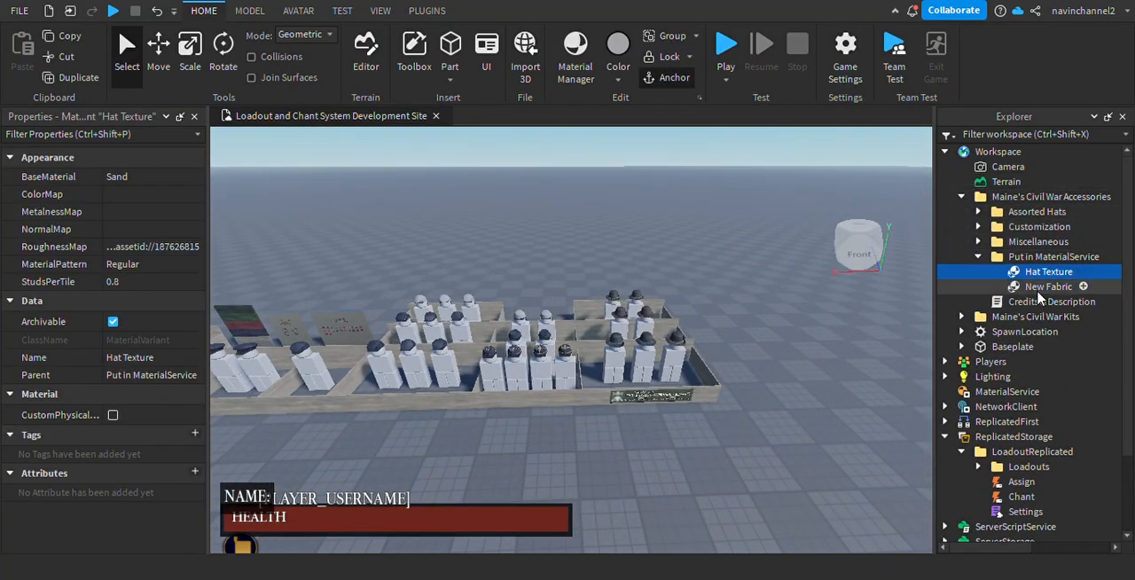
click(962, 316)
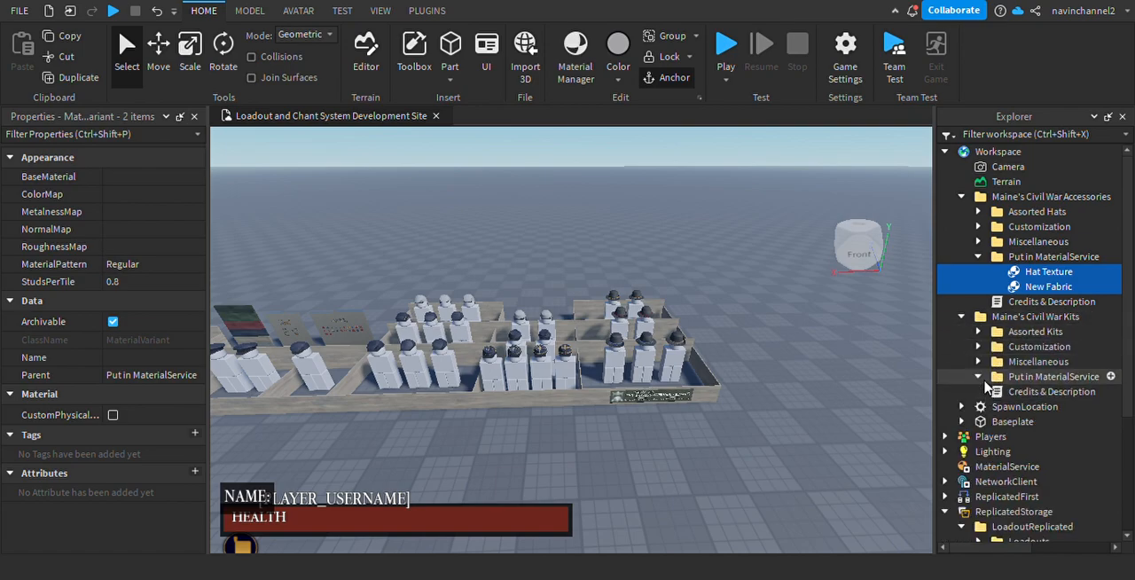
click(978, 376)
ctrl+click(1022, 392)
ctrl+click(1026, 407)
ctrl+click(1017, 407)
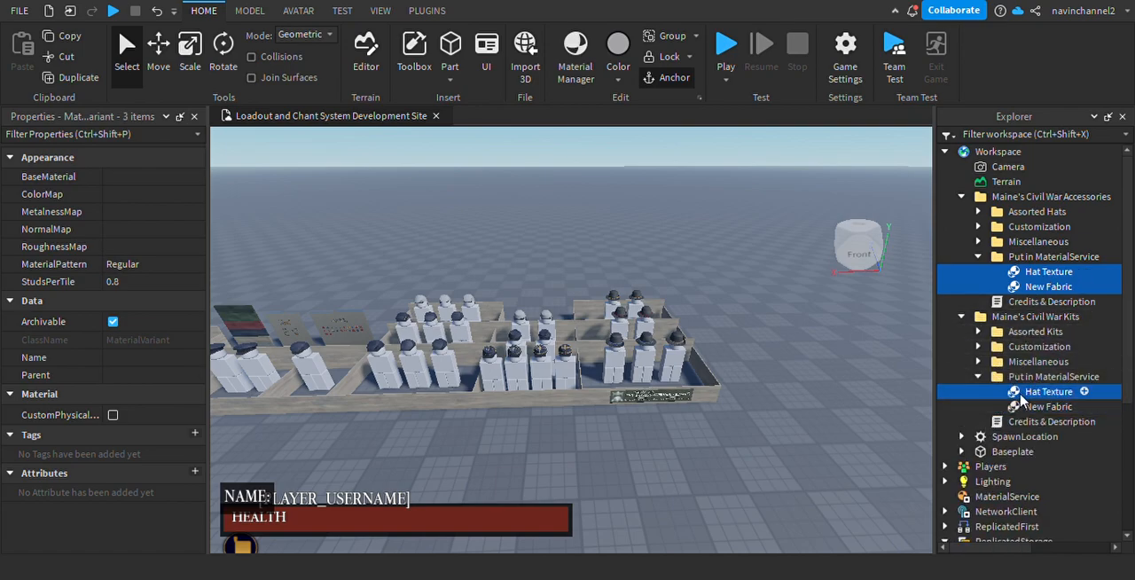
ctrl+click(1020, 392)
ctrl+click(1025, 407)
ctrl+click(1026, 407)
drag(1042, 271, 1010, 296)
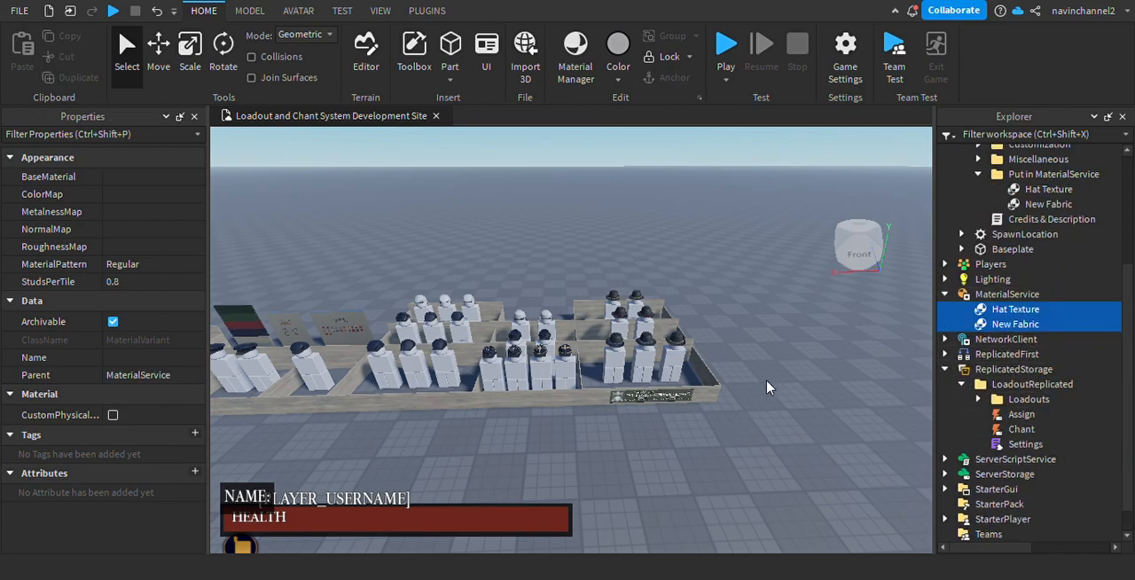
Examine the hat mannequins in the Civil War Accessories display from close up.
scroll(1078, 269, up, 4)
click(1000, 346)
right_drag(539, 381, 645, 296)
key(a)
click(578, 405)
key(w)
key(w)
key(s)
key(d)
key(s)
key(w)
key(d)
key(s)
key(s)
key(s)
Select the single McDowell Cap and its R6 mannequin and move both models directly under Workspace.
key(w)
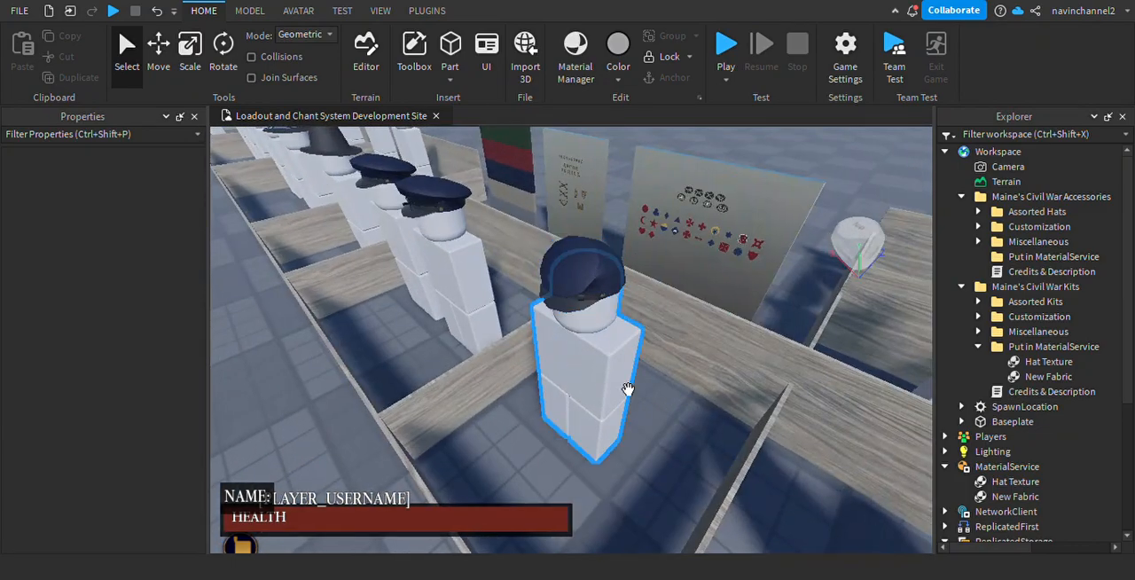
click(568, 420)
right_drag(639, 388, 639, 388)
click(715, 320)
mouse_move(611, 265)
right_down()
mouse_move(591, 246)
mouse_move(610, 263)
right_up()
key(w)
key(s)
key(w)
key(d)
key(s)
key(w)
key(s)
ctrl+click(600, 396)
right_drag(598, 229, 620, 239)
key(s)
key(w)
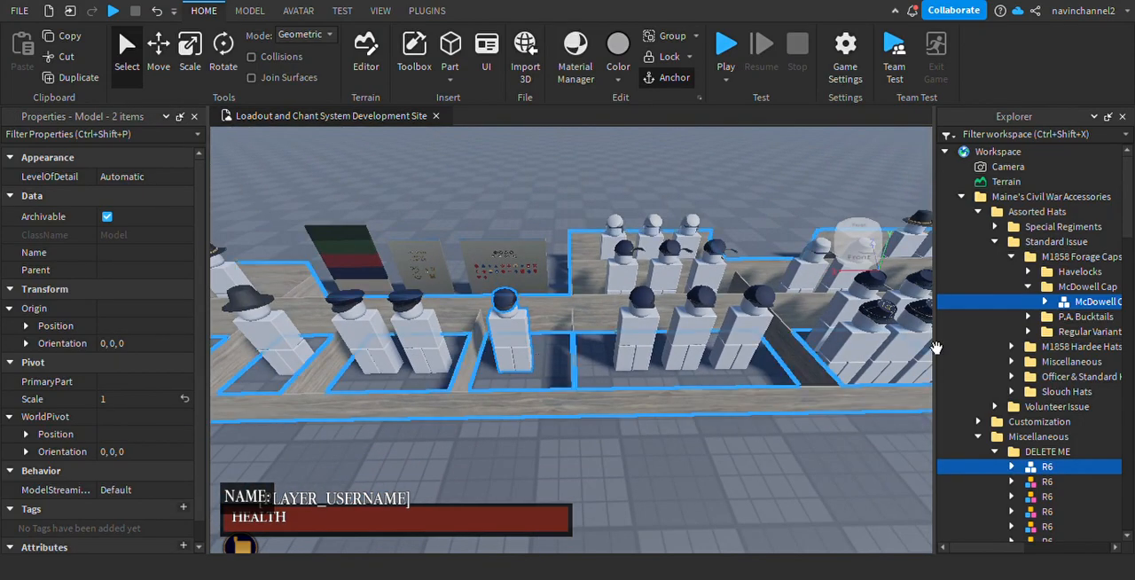
drag(1085, 301, 1089, 155)
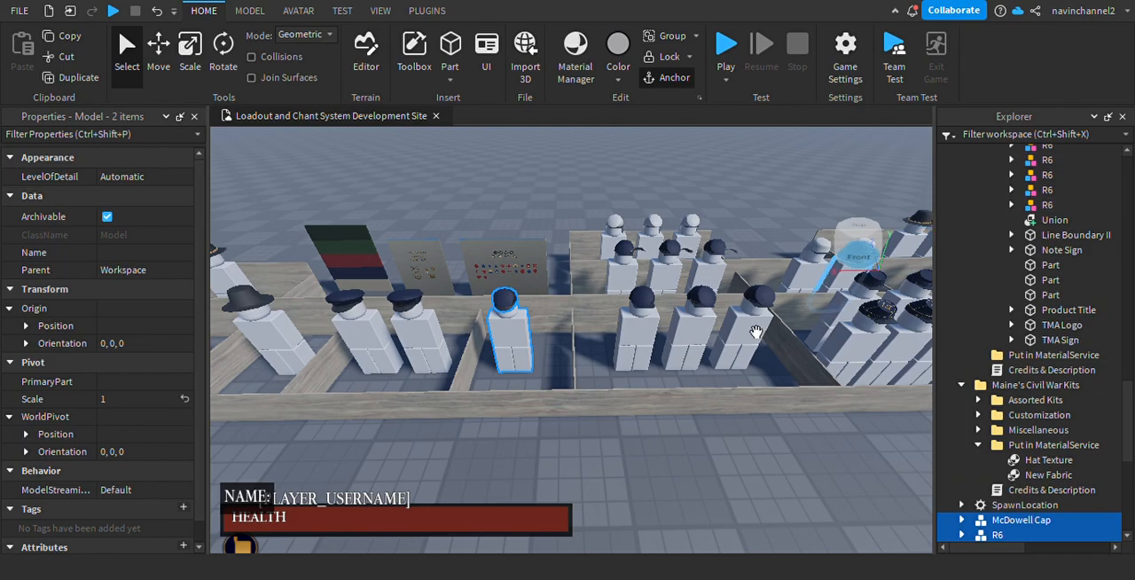
Move the McDowell Cap and its mannequin out of the display pen onto the open baseplate in front.
right_drag(613, 413, 617, 382)
key(w)
click(714, 396)
right_drag(714, 396, 709, 392)
key(s)
click(663, 253)
key(w)
right_drag(582, 405, 566, 334)
key(d)
key(w)
right_drag(450, 192, 497, 317)
Select only the McDowell Cap model and examine its fit on the mannequin's head from several angles.
key(s)
key(w)
key(s)
key(d)
key(d)
mouse_move(611, 288)
right_down()
mouse_move(550, 285)
mouse_move(628, 296)
mouse_move(601, 270)
mouse_move(628, 299)
mouse_move(610, 297)
right_up()
key(a)
key(w)
key(s)
key(d)
key(a)
key(d)
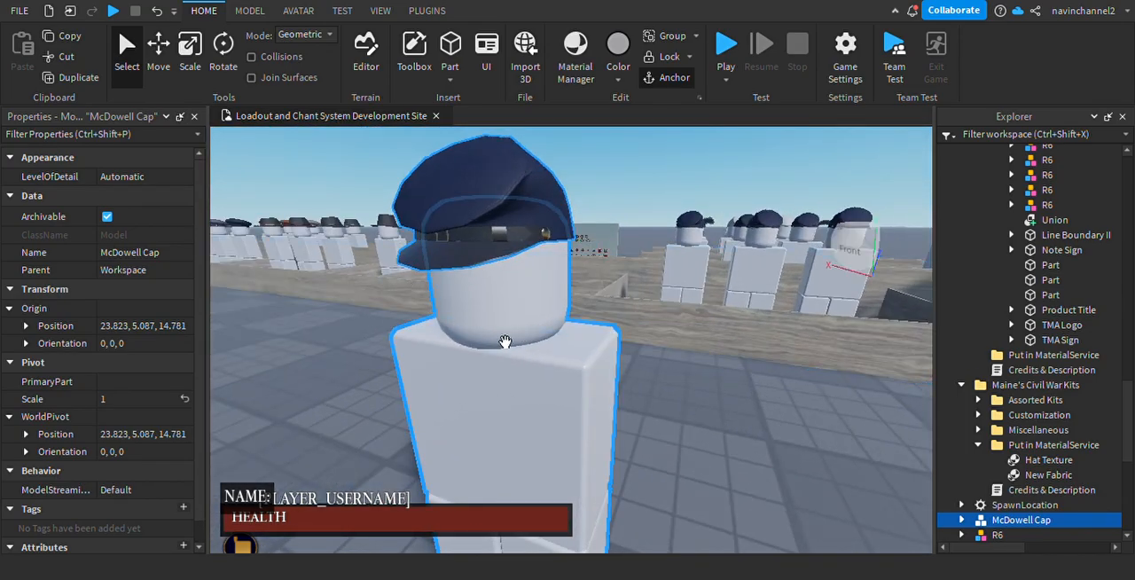
key(a)
right_drag(542, 379, 582, 408)
key(s)
key(w)
key(s)
key(s)
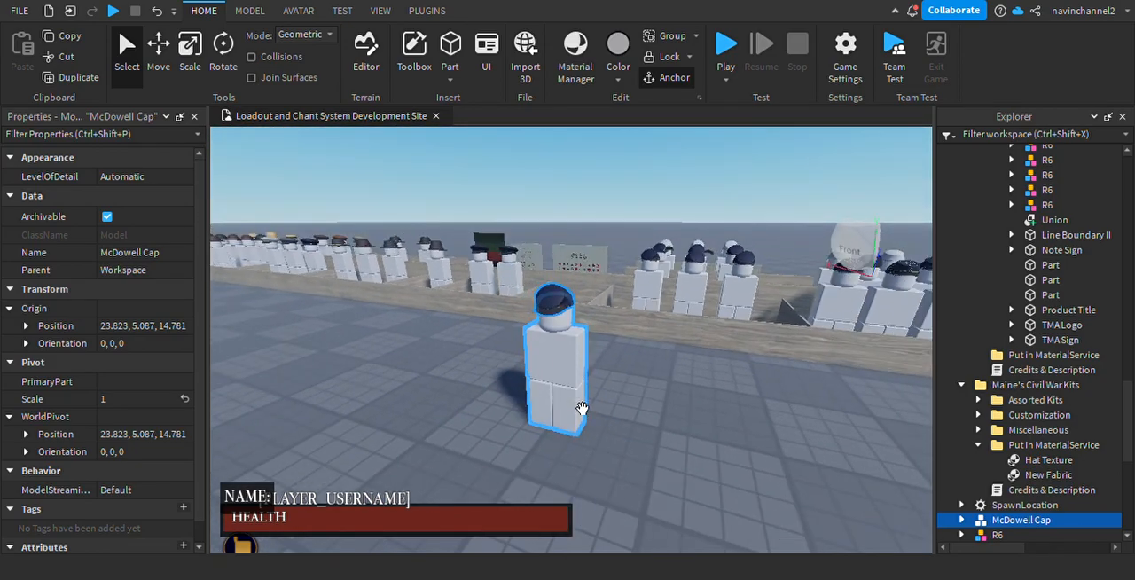
key(w)
key(a)
right_drag(633, 334, 633, 334)
key(w)
key(s)
key(w)
key(d)
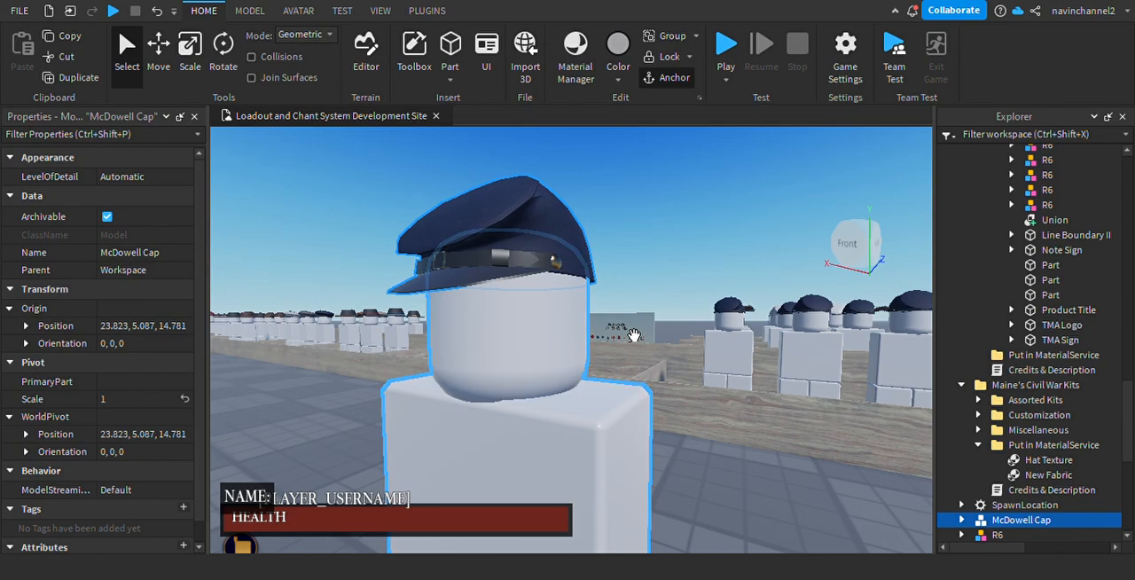
key(s)
mouse_move(576, 354)
right_down()
mouse_move(555, 335)
mouse_move(569, 354)
right_up()
key(a)
key(d)
key(a)
key(d)
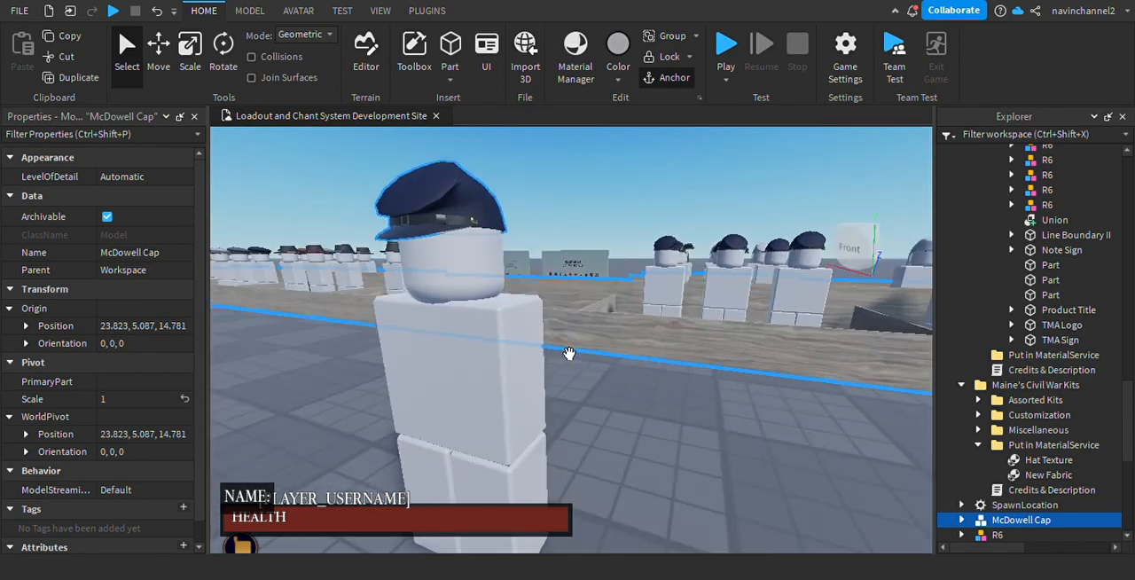
Expand the McDowell Cap model and inspect its component meshes on the mannequin.
scroll(975, 373, down, 2)
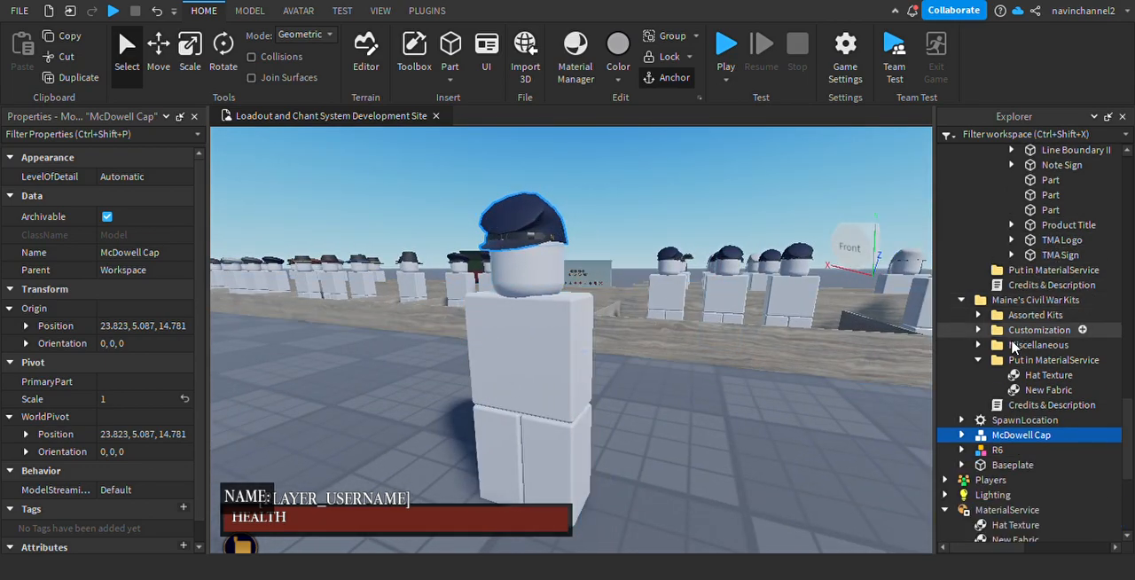
click(962, 435)
key(s)
right_drag(664, 335, 683, 367)
key(w)
key(a)
key(s)
key(a)
key(s)
right_drag(656, 349, 656, 350)
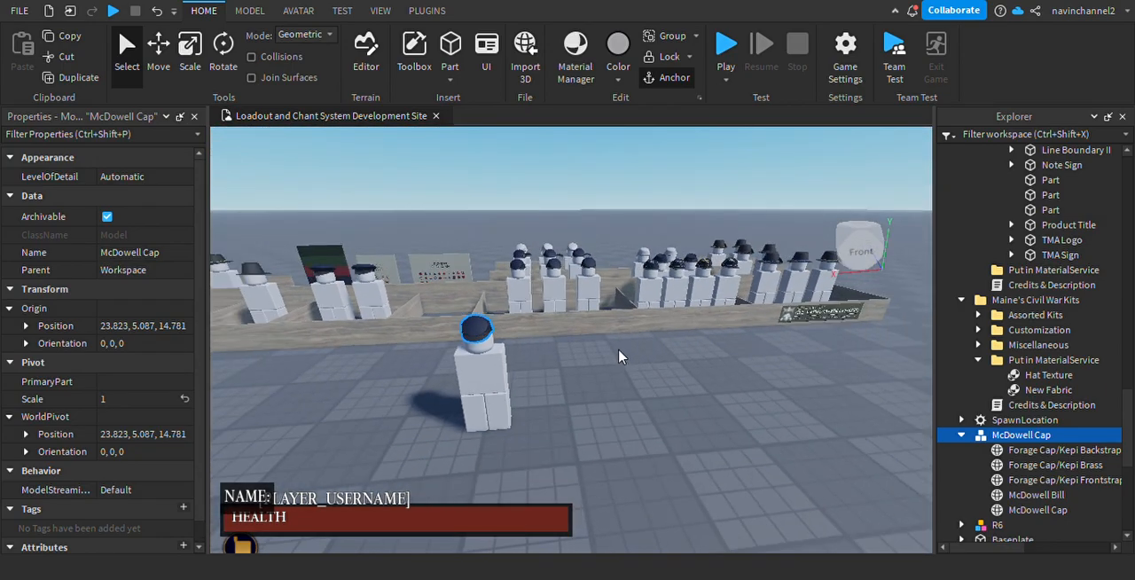
key(w)
mouse_move(652, 228)
right_down()
mouse_move(682, 253)
mouse_move(653, 229)
right_up()
scroll(679, 253, down, 8)
scroll(679, 253, up, 5)
key(w)
key(s)
key(a)
key(w)
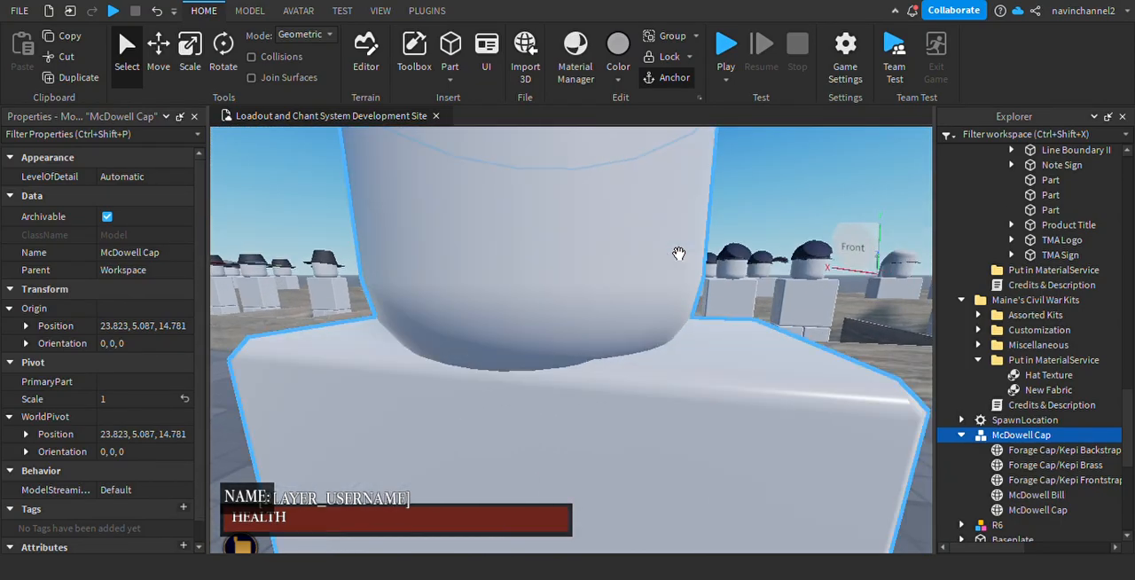
key(s)
key(w)
key(s)
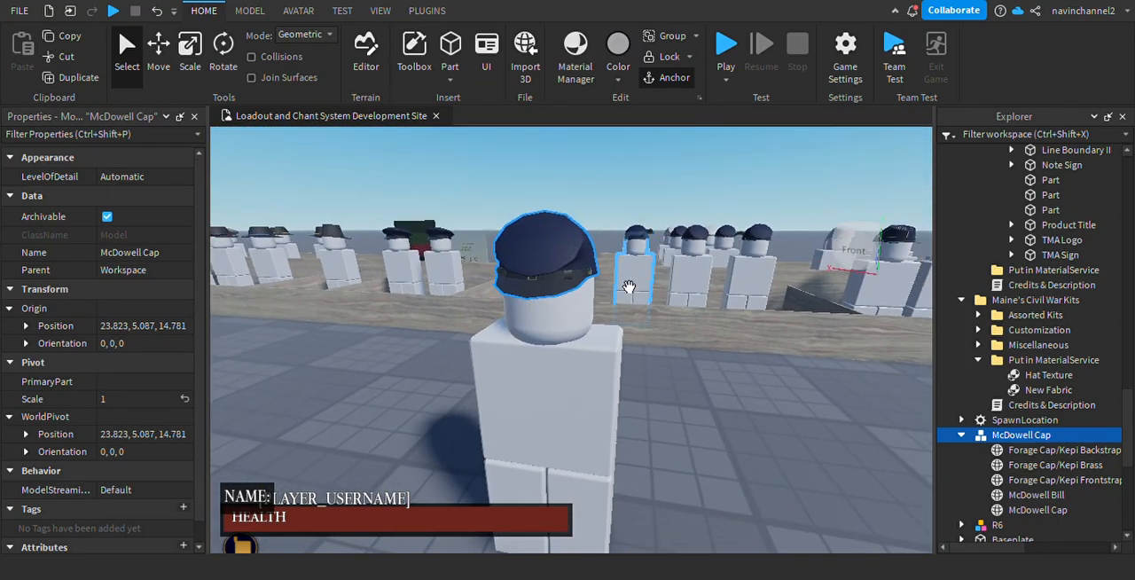
right_drag(654, 409, 727, 432)
right_drag(703, 366, 578, 405)
scroll(578, 405, up, 3)
scroll(578, 405, down, 2)
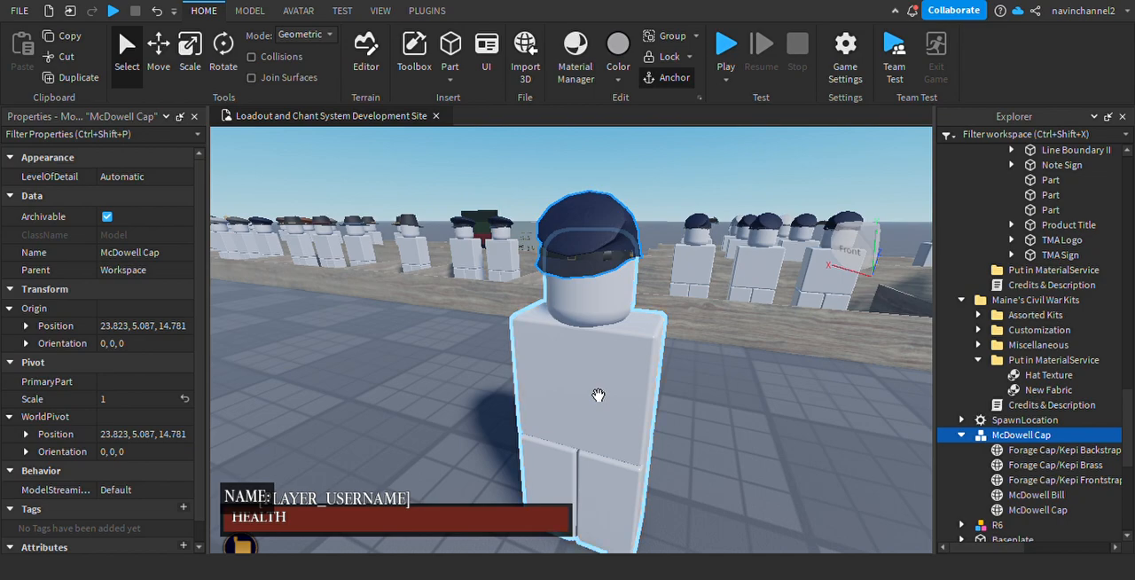
Select the R6 mannequin, expand its model and look over its body parts.
click(599, 396)
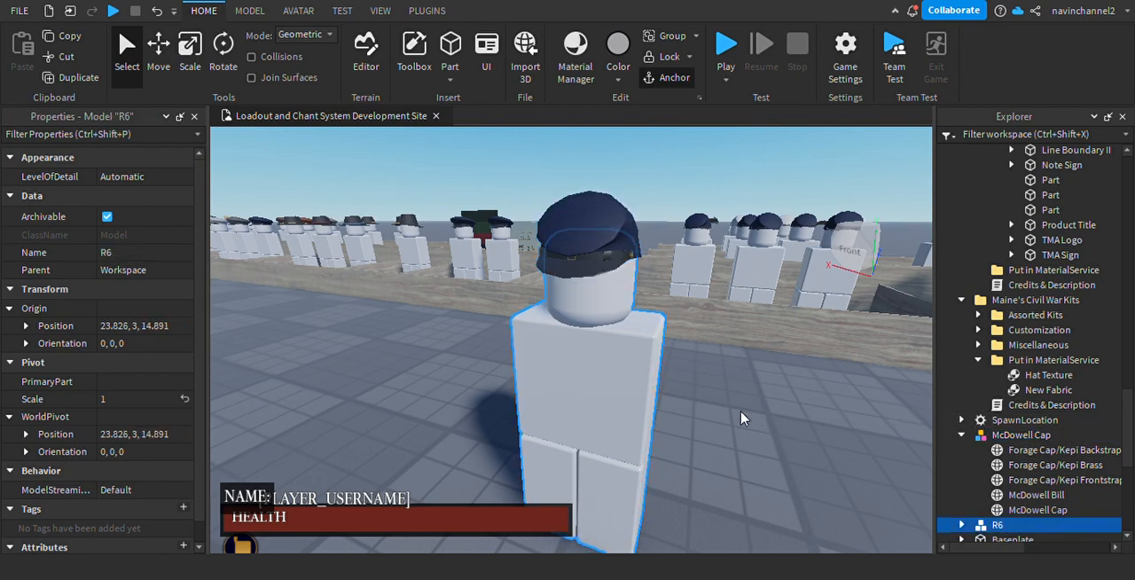
scroll(968, 523, down, 3)
click(963, 398)
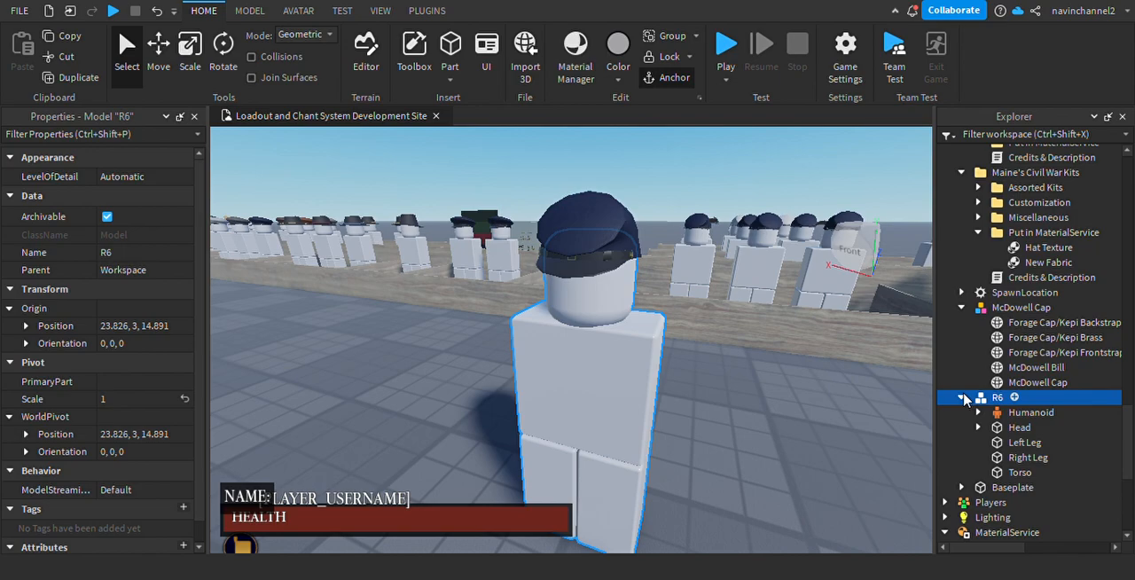
right_drag(539, 369, 618, 355)
click(979, 427)
click(979, 427)
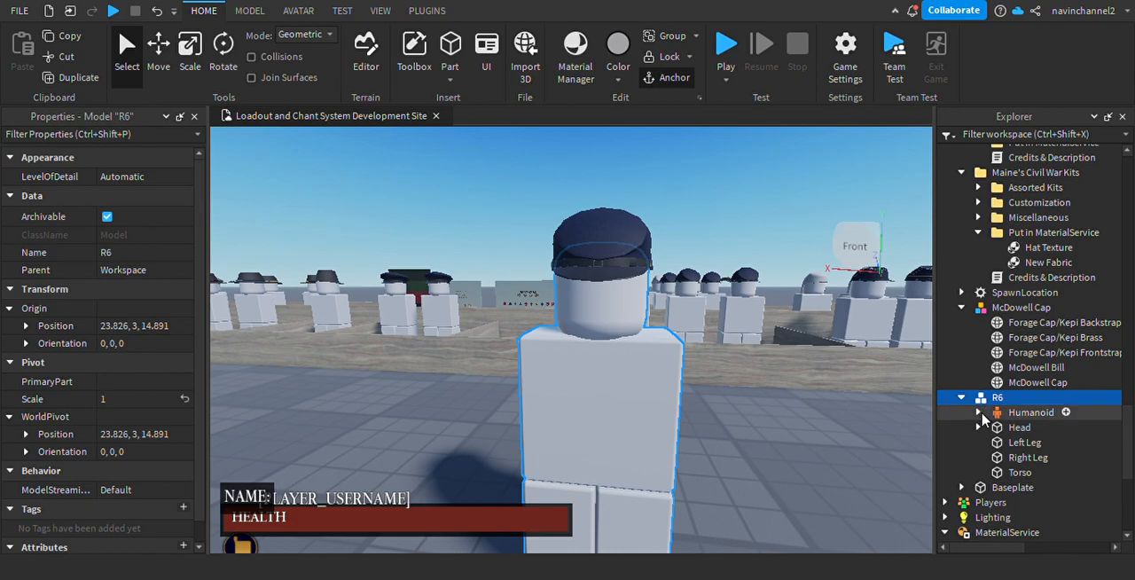
right_drag(658, 395, 639, 372)
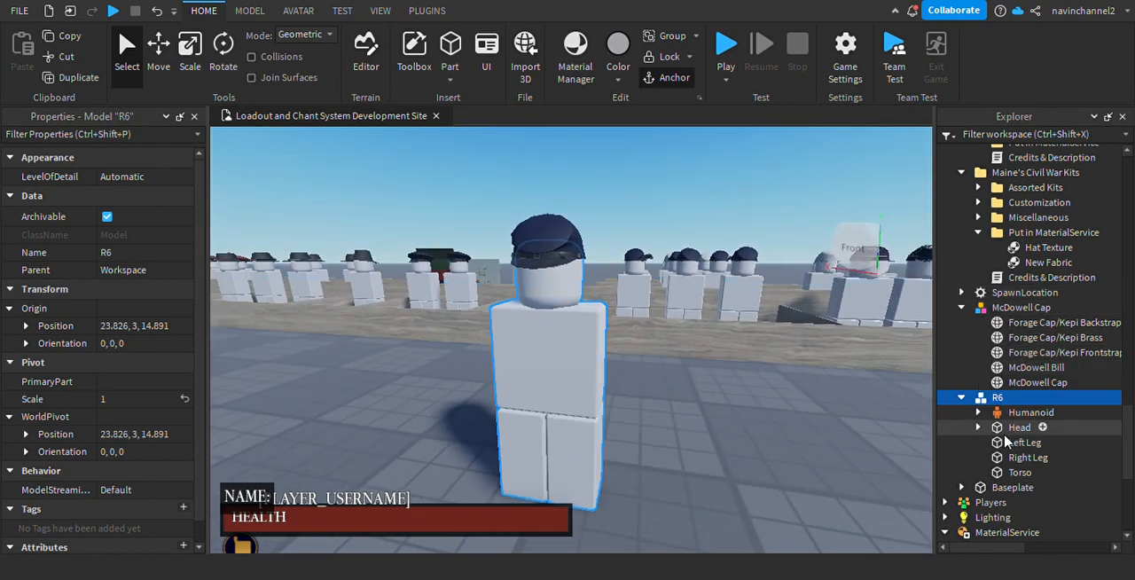
middle_drag(701, 372, 553, 339)
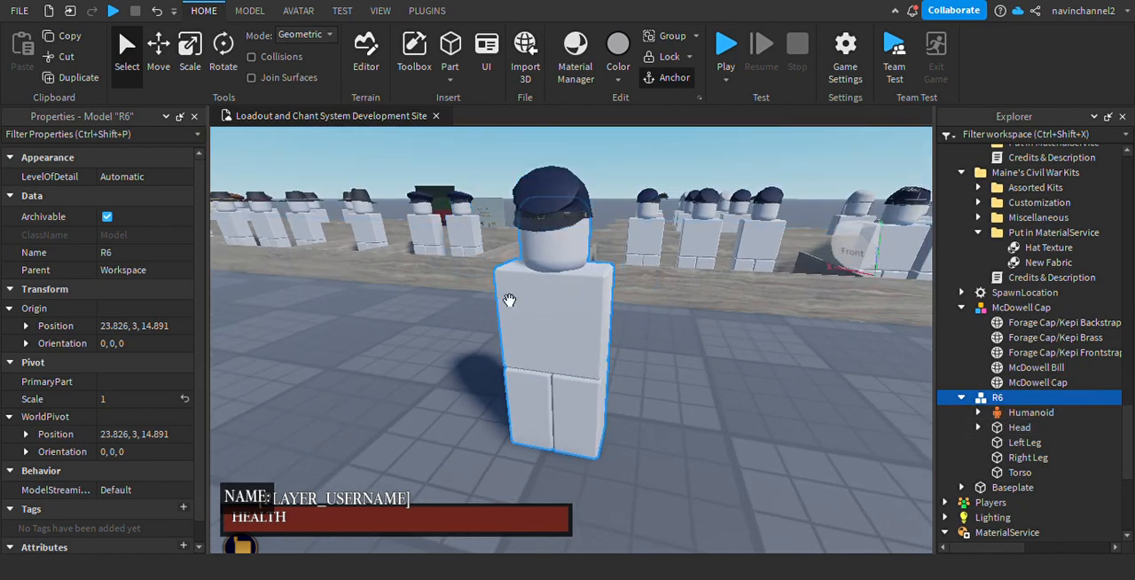
right_drag(631, 365, 628, 359)
Duplicate the R6 mannequin's Head and move the copy into the McDowell Cap model.
scroll(999, 349, down, 2)
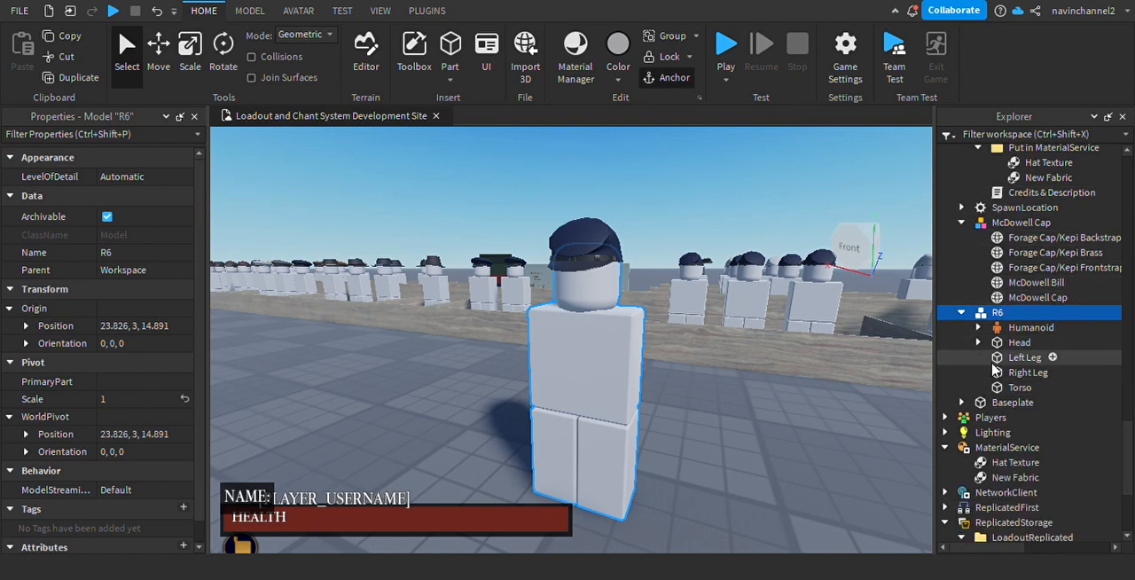
click(1019, 344)
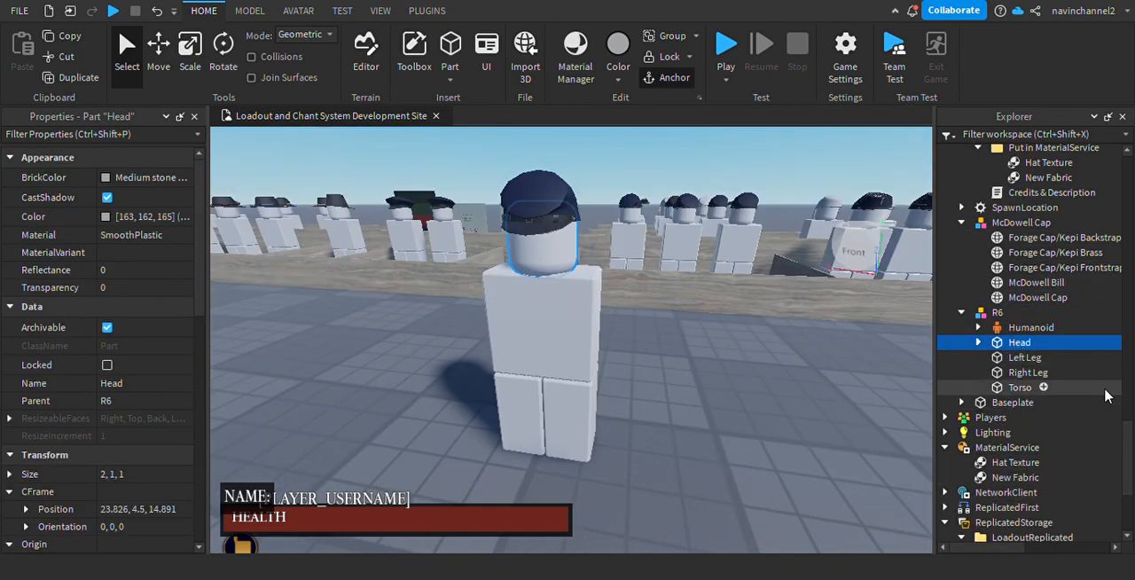
key(ctrl+d)
drag(1018, 330, 1037, 222)
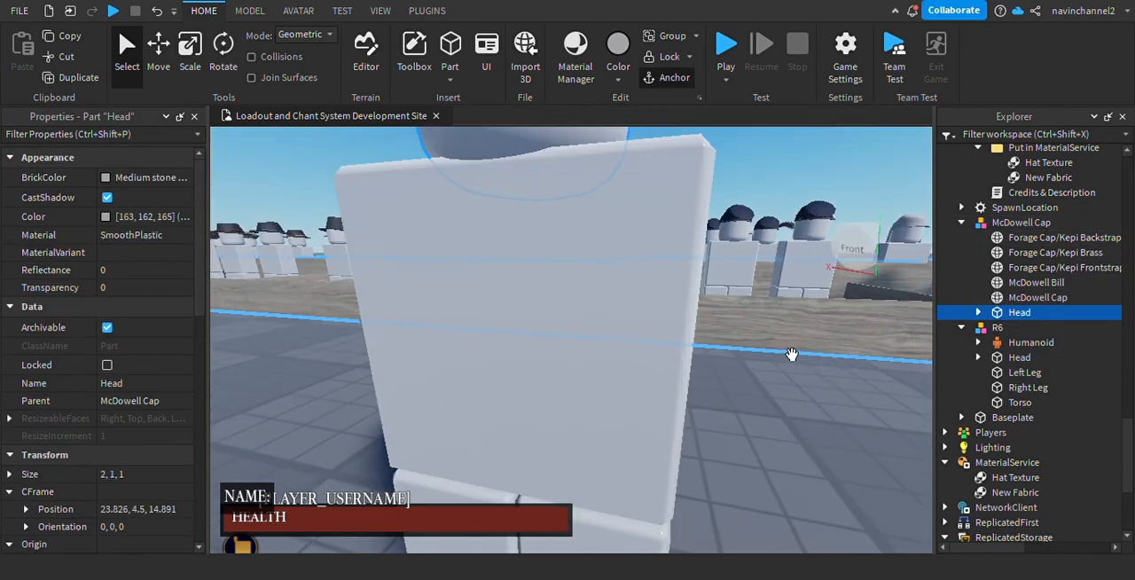
click(977, 312)
click(977, 313)
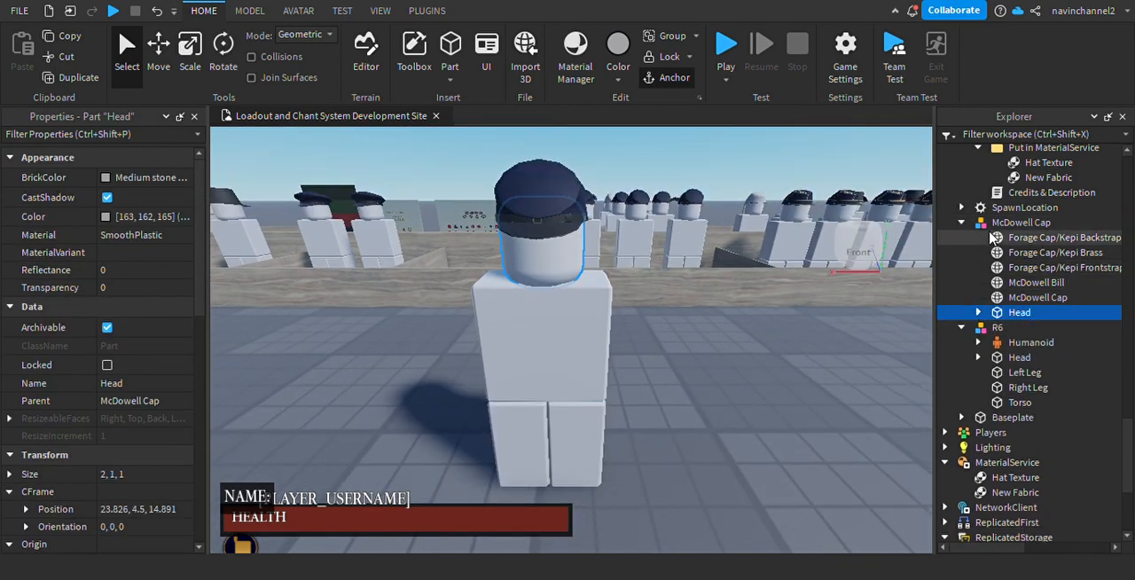
Rename the McDowell Cap model as Hat.
click(1020, 222)
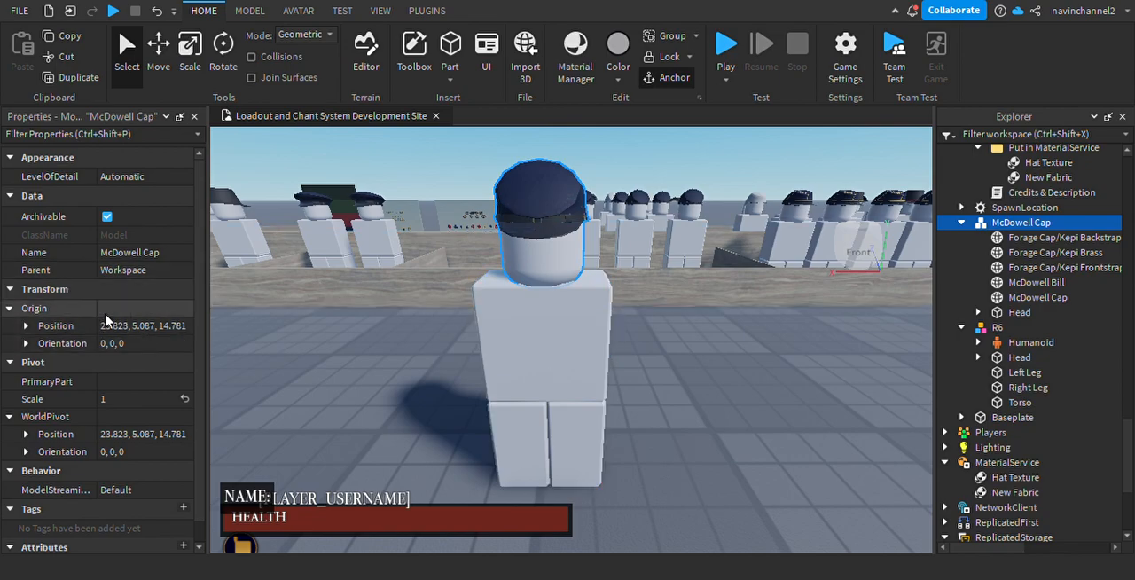
click(129, 252)
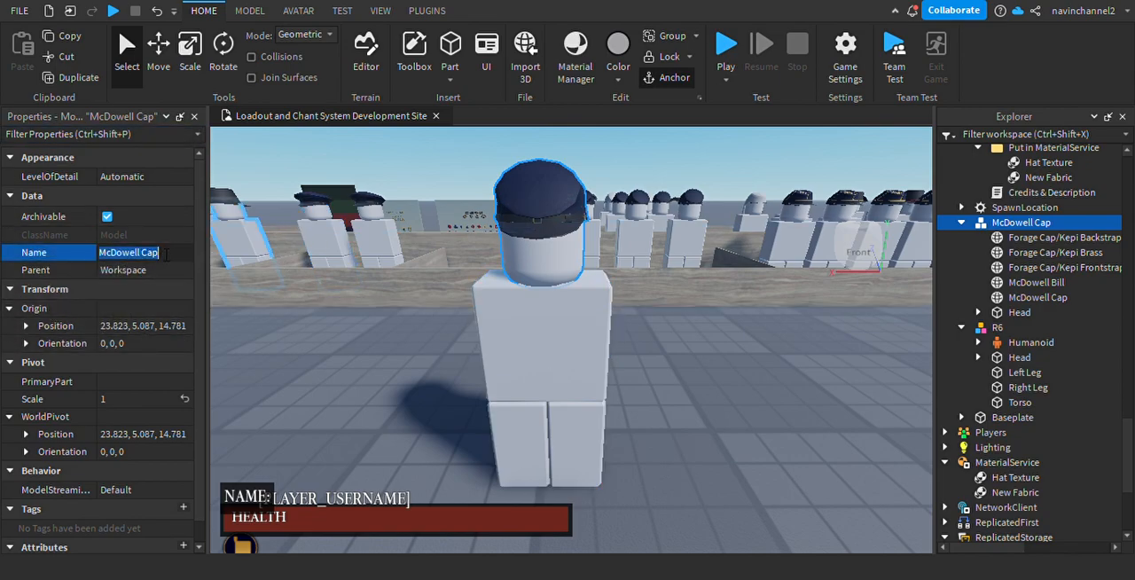
text(Hat)
key(Return)
Delete the R6 mannequin, keeping the Hat model with its copied head.
right_drag(679, 357, 789, 335)
click(967, 328)
key(Delete)
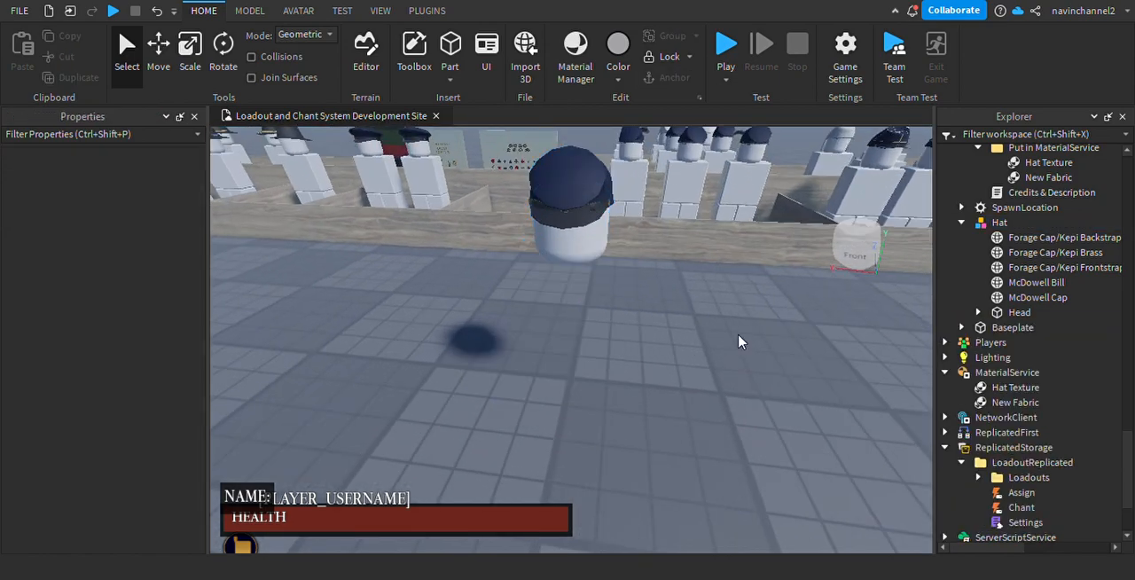
Select the Hat model and examine the cap and head from several distances.
click(586, 211)
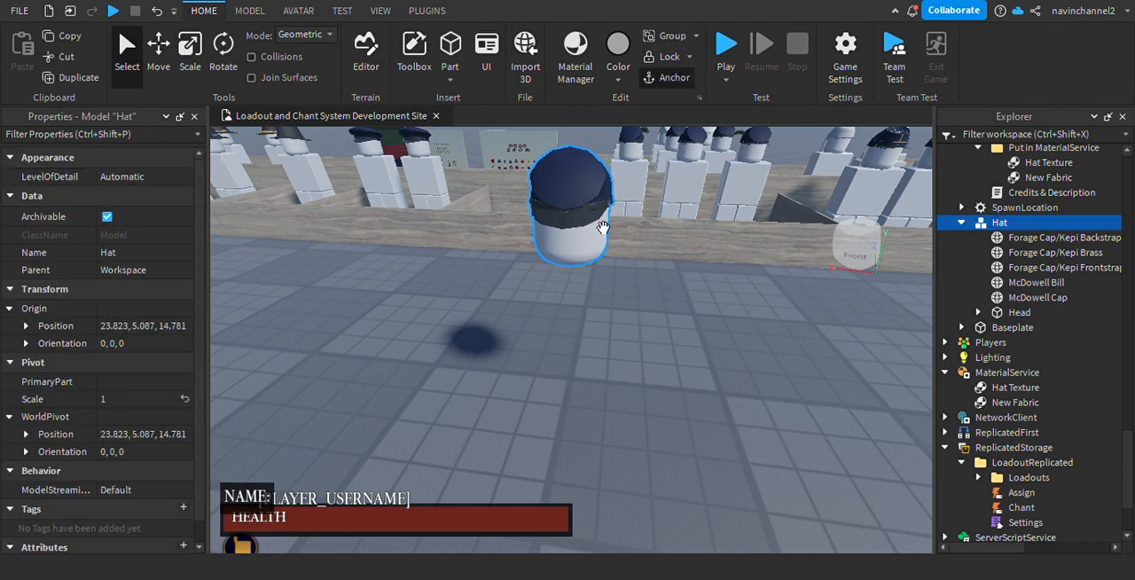
right_drag(638, 361, 664, 355)
scroll(638, 363, up, 3)
scroll(638, 363, down, 4)
scroll(639, 363, up, 3)
scroll(654, 310, up, 3)
scroll(664, 309, down, 3)
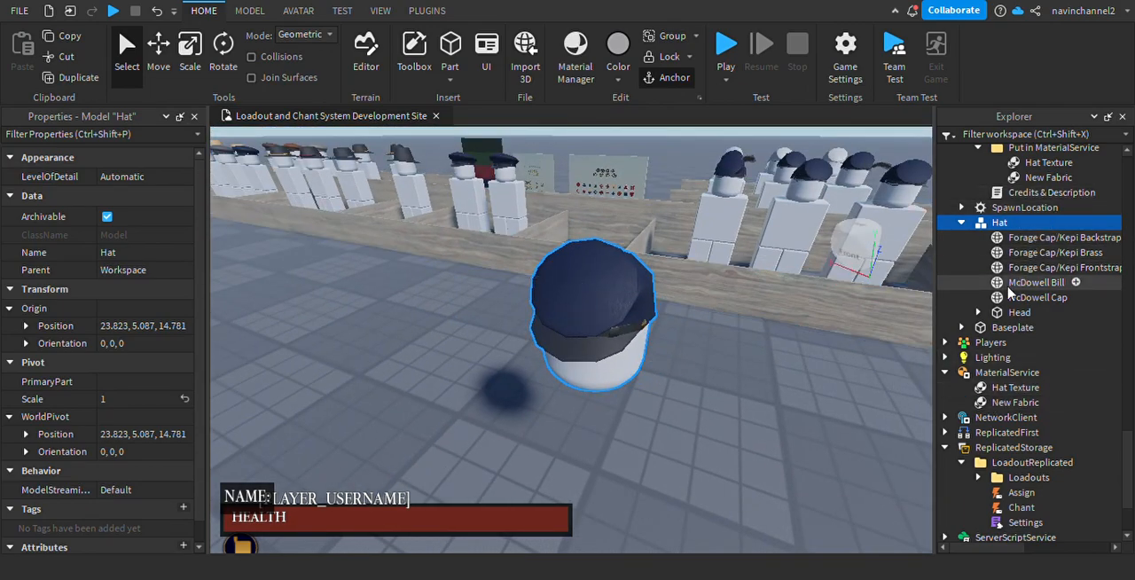
Set the Transparency of the Head part inside the Hat model to 1 and select the Hat model.
click(1011, 313)
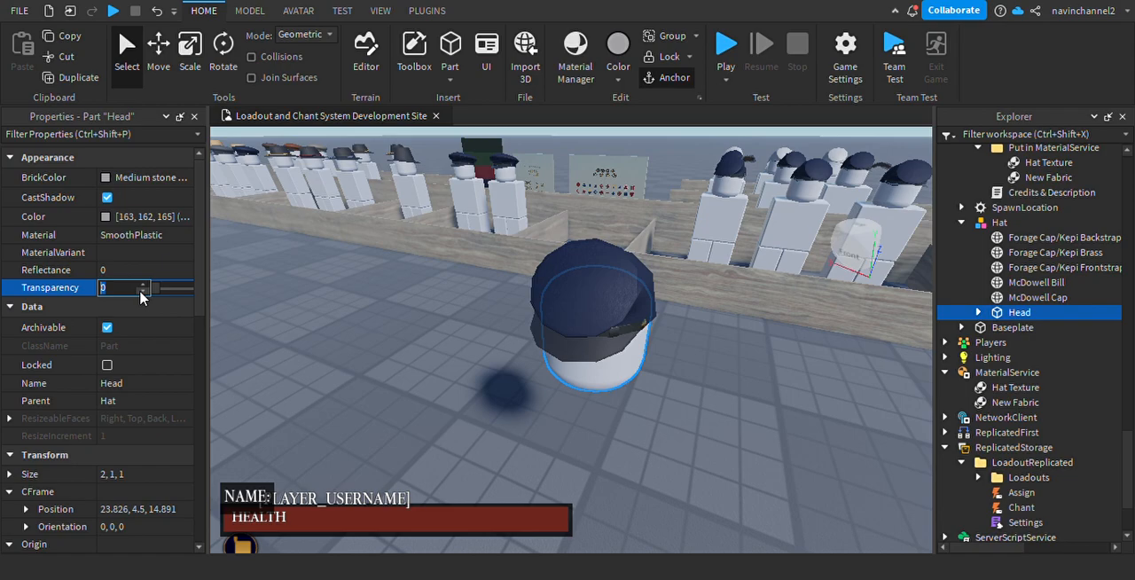
text(1)
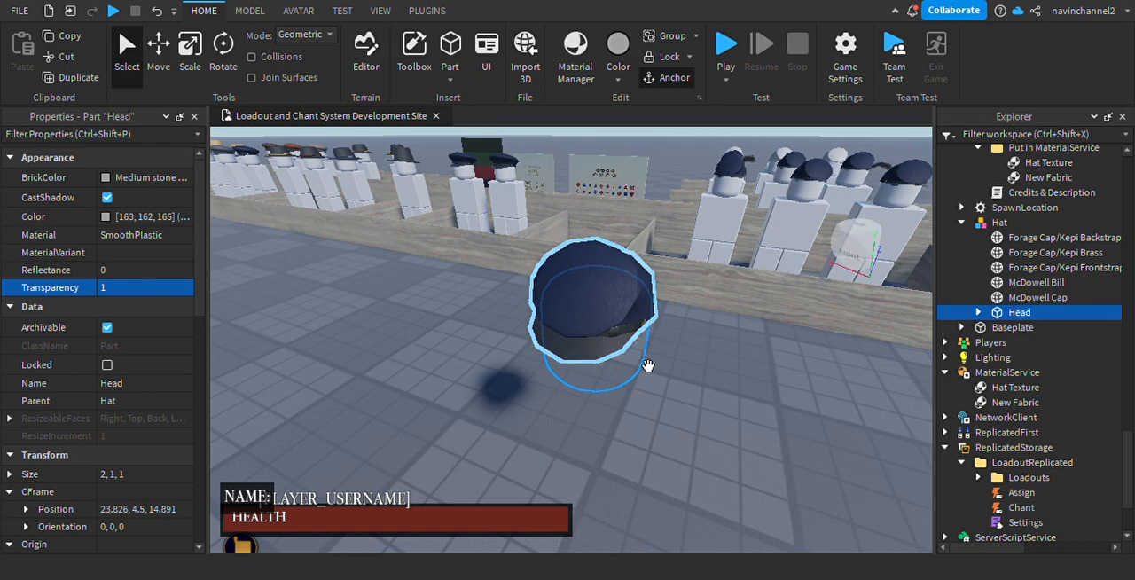
right_drag(684, 409, 707, 426)
scroll(683, 408, up, 3)
scroll(684, 409, down, 5)
scroll(706, 425, up, 3)
scroll(707, 426, down, 4)
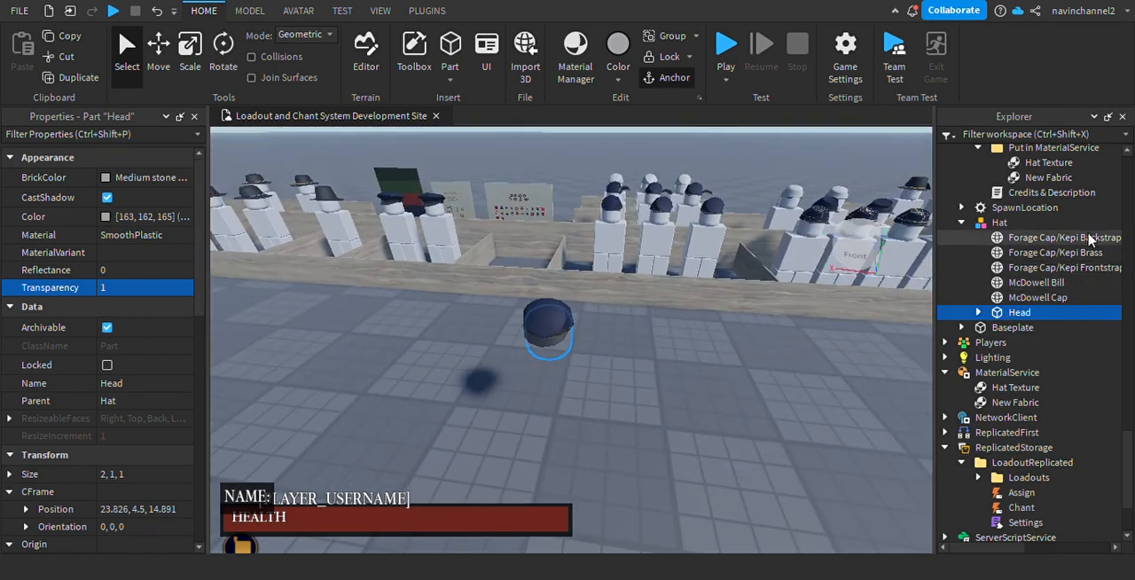
click(983, 224)
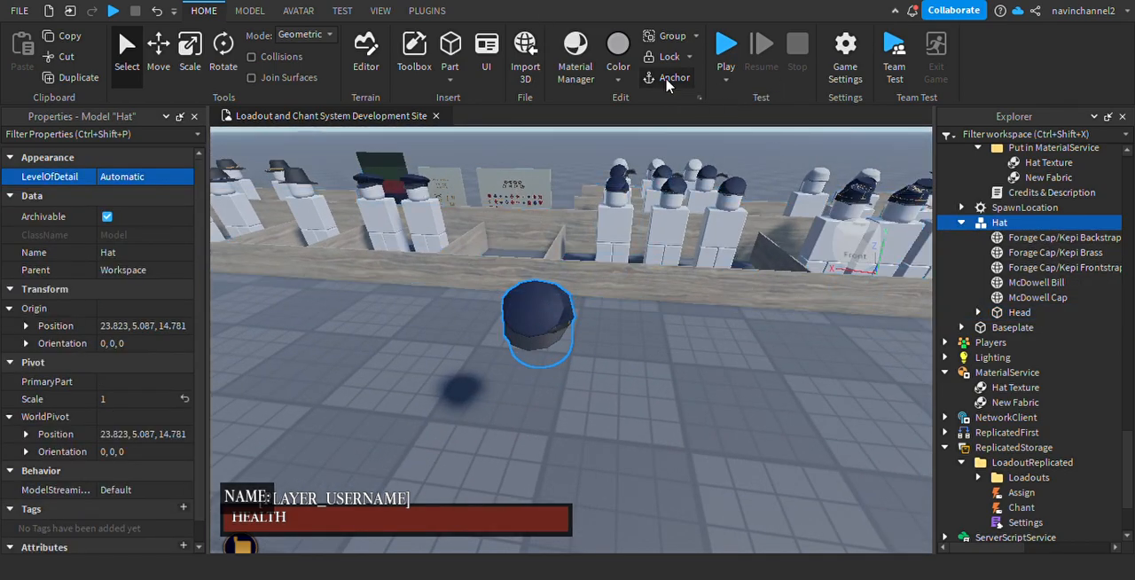
Move the Hat model onto the open floor away from the accessory display pens.
click(961, 221)
scroll(602, 331, up, 6)
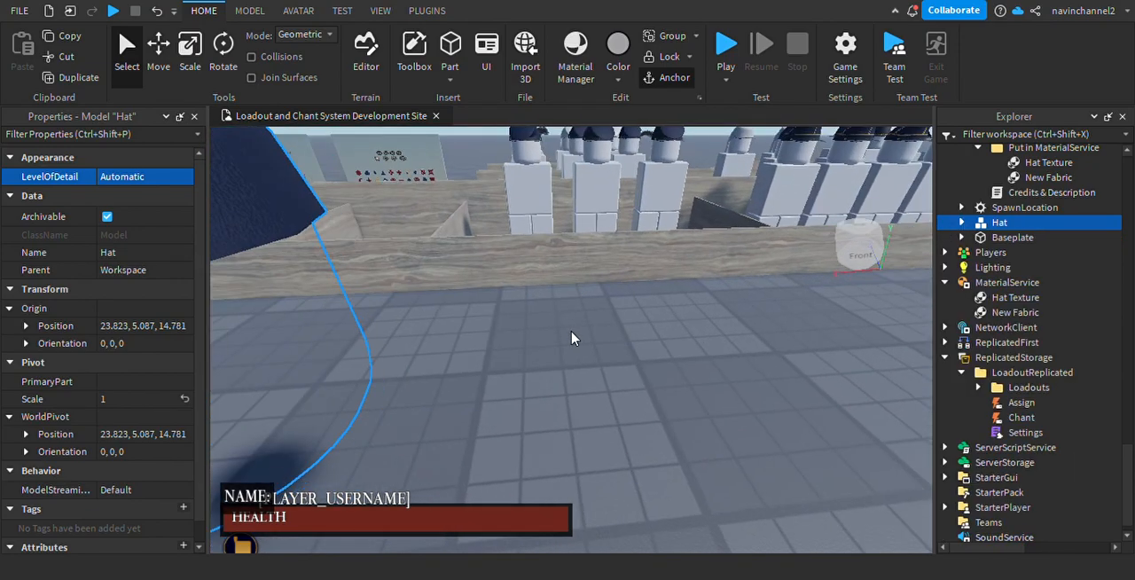
drag(661, 334, 444, 360)
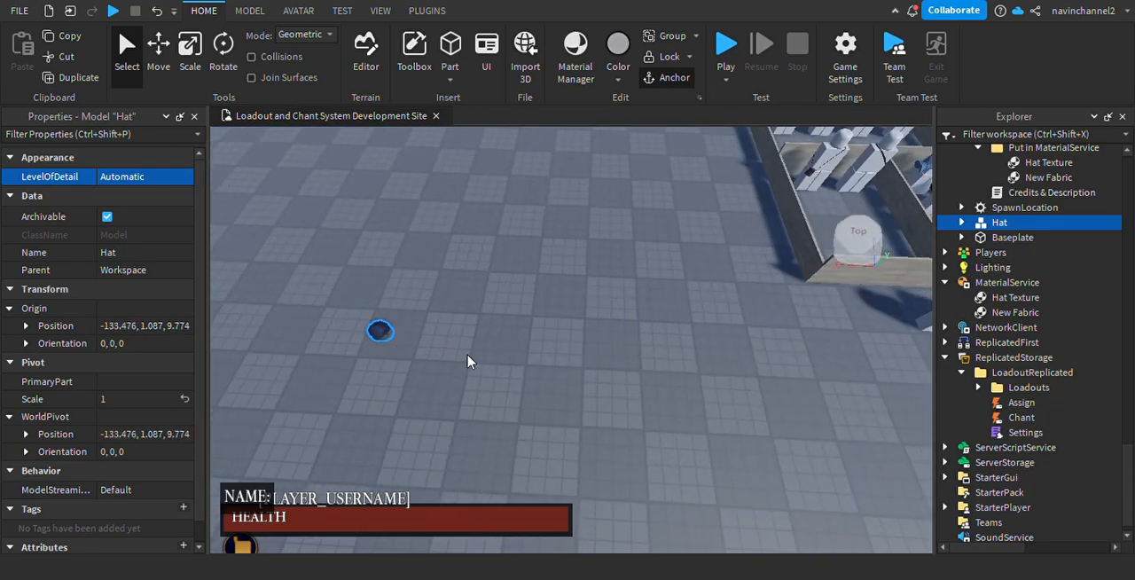
scroll(475, 359, up, 5)
click(481, 355)
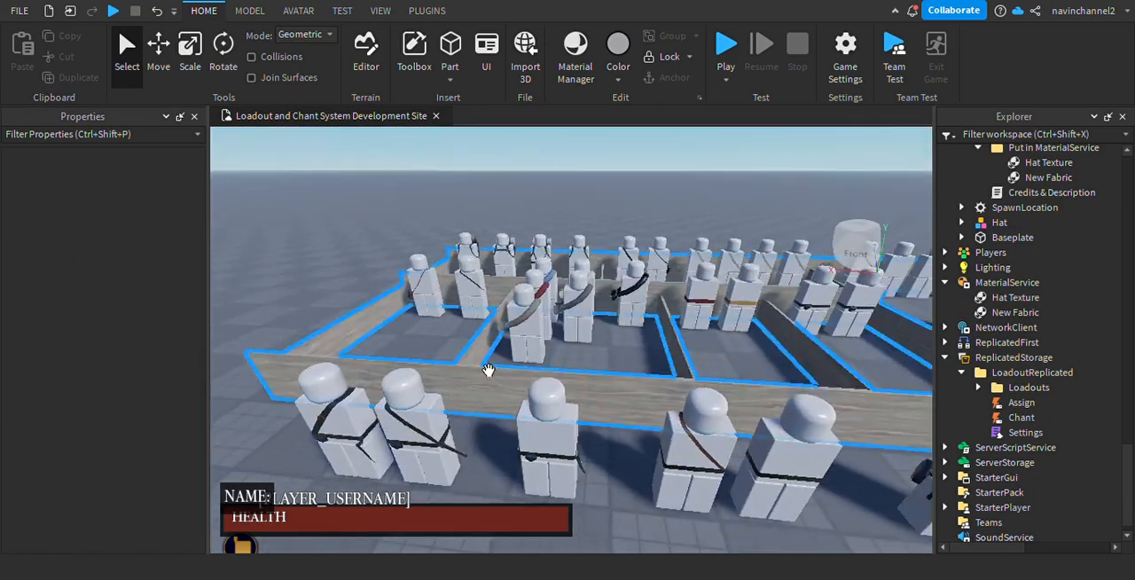
Select Infantry Kit - [Enlisted] together with its R6 mannequin and move both out of their folders into Workspace.
scroll(487, 370, up, 3)
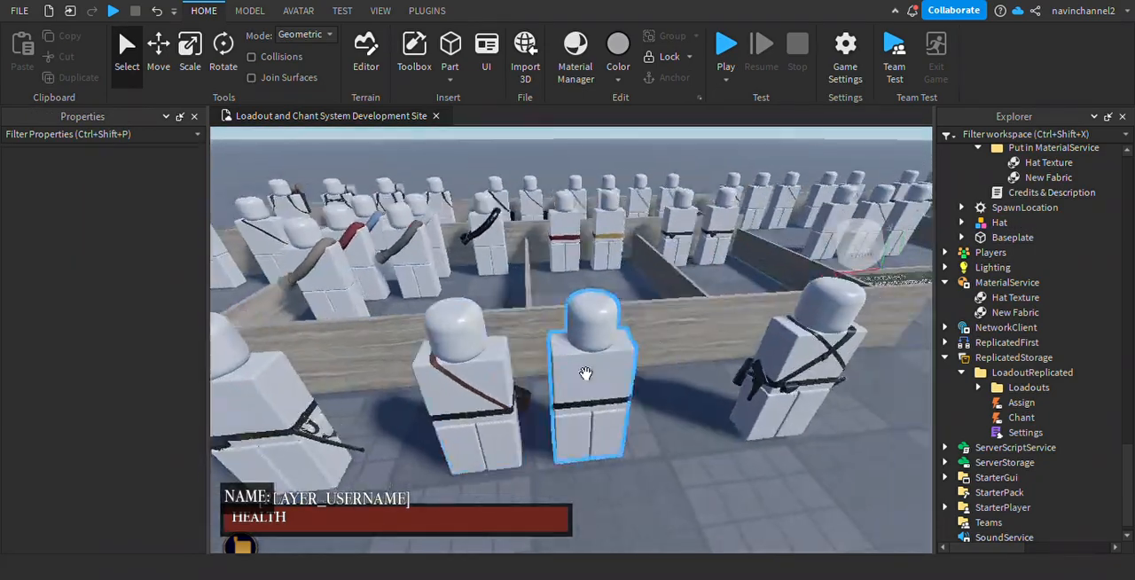
right_drag(586, 373, 562, 353)
key(a)
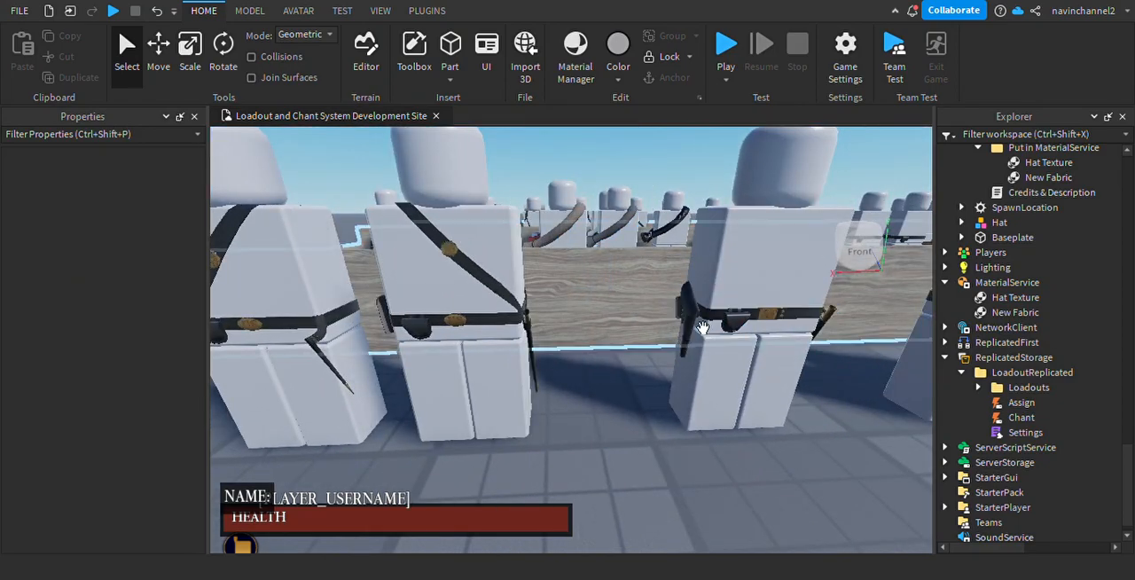
click(533, 330)
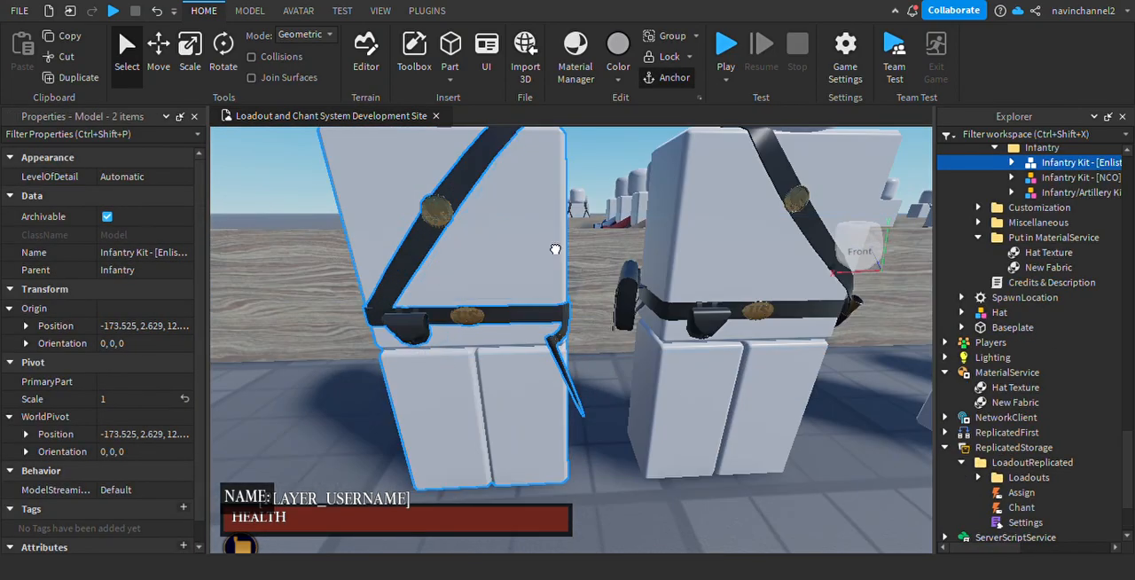
shift+click(555, 249)
right_drag(555, 250, 653, 347)
scroll(653, 346, down, 3)
drag(1067, 172, 1109, 156)
Place the enlisted infantry kit and its mannequin on the open floor in front of the display pens.
drag(569, 326, 502, 445)
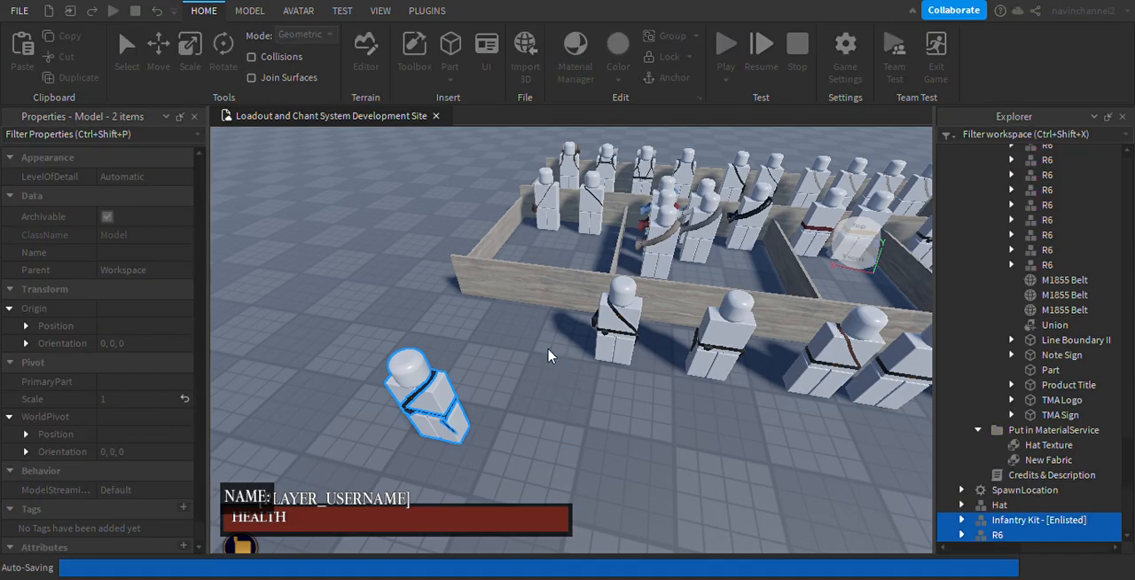
click(575, 392)
right_drag(575, 392, 582, 391)
Go to the canteen display pen and examine the Linen Tin Drum Canteen and the mannequins around it.
key(w)
scroll(582, 392, down, 3)
mouse_move(570, 291)
right_down()
mouse_move(603, 306)
mouse_move(577, 287)
right_up()
key(w)
key(w)
key(d)
key(s)
key(w)
key(a)
key(w)
key(a)
click(534, 355)
key(w)
mouse_move(619, 367)
right_down()
mouse_move(608, 349)
mouse_move(615, 365)
right_up()
key(s)
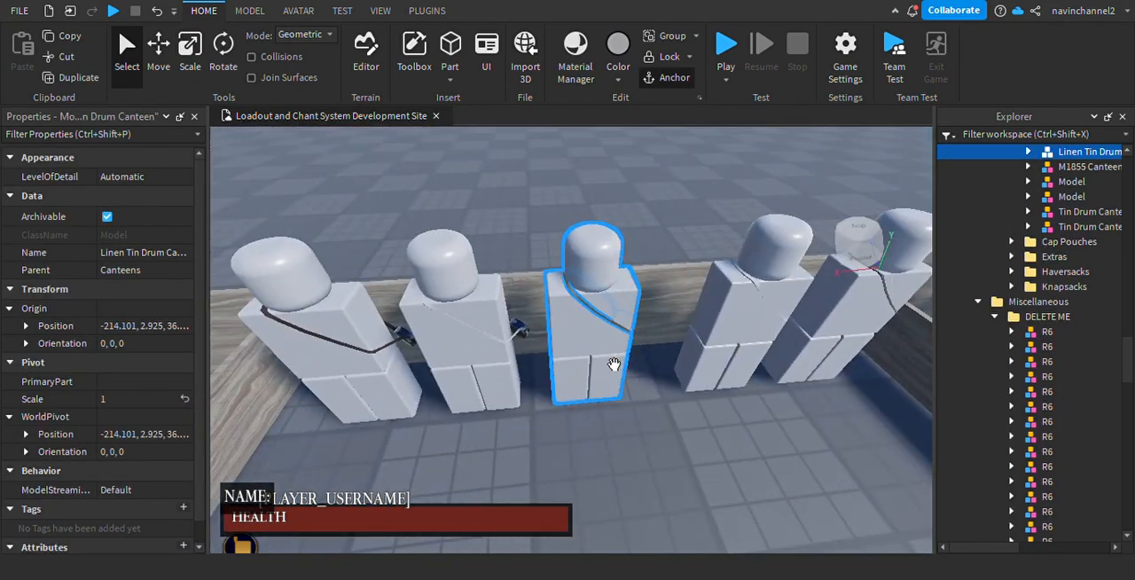
click(501, 372)
Compare the remaining canteens worn by the mannequins in the pen from the front and back.
key(w)
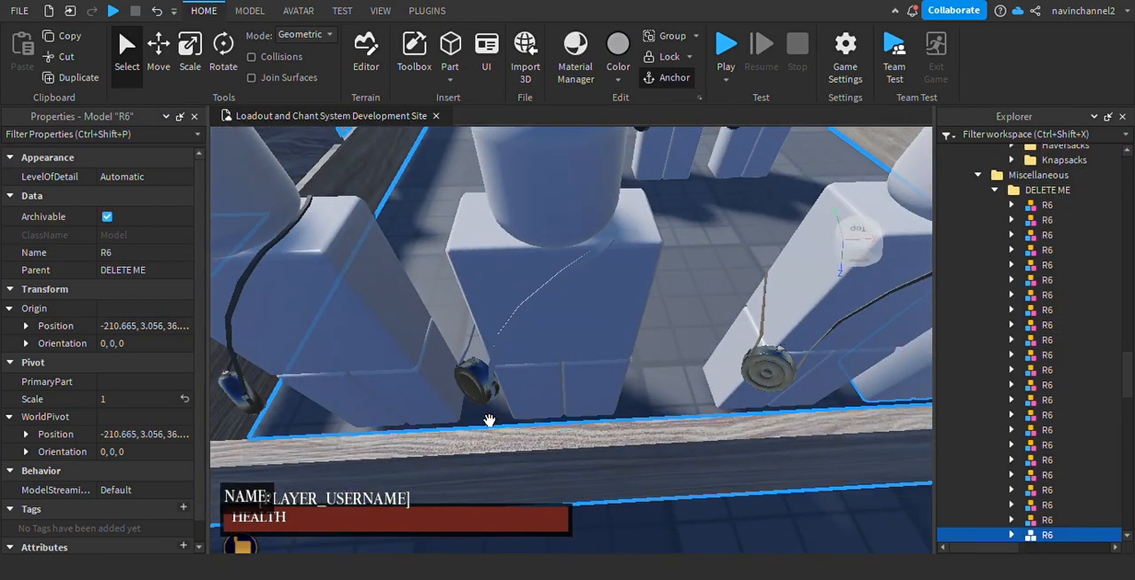
click(491, 417)
click(501, 395)
key(a)
key(d)
click(500, 338)
click(542, 395)
right_drag(542, 395, 615, 370)
key(a)
key(w)
key(s)
key(w)
key(w)
key(s)
key(s)
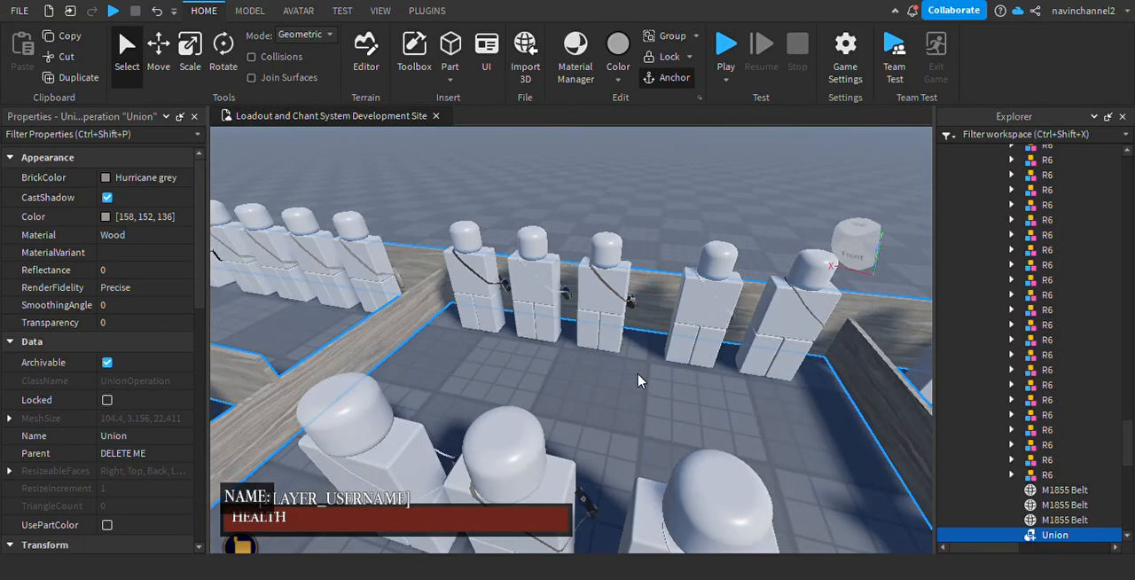
key(s)
right_drag(641, 380, 662, 392)
key(w)
Select Tin Drum Canteen - [Type II] together with its R6 mannequin and move both into Workspace.
click(613, 364)
key(f)
right_drag(613, 364, 630, 334)
ctrl+click(588, 250)
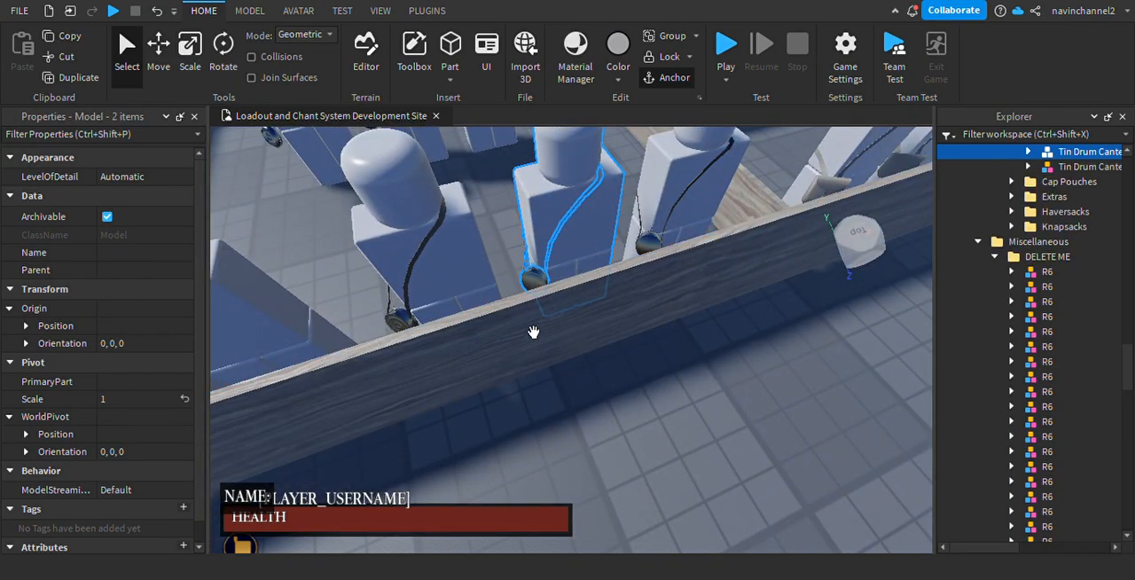
key(f)
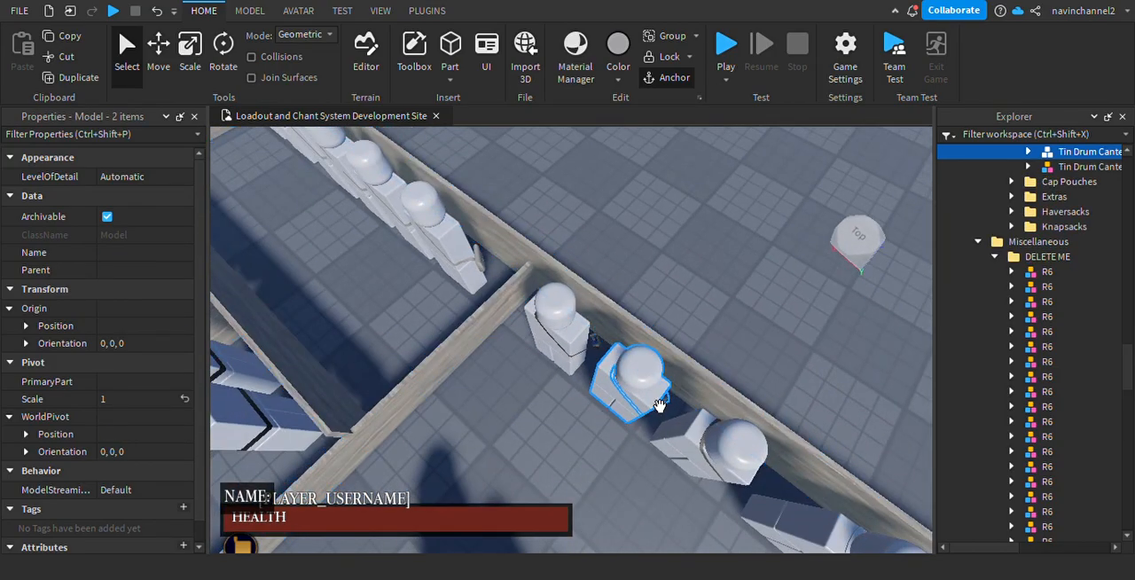
scroll(1052, 268, up, 4)
scroll(1091, 235, up, 18)
drag(1065, 323, 1112, 155)
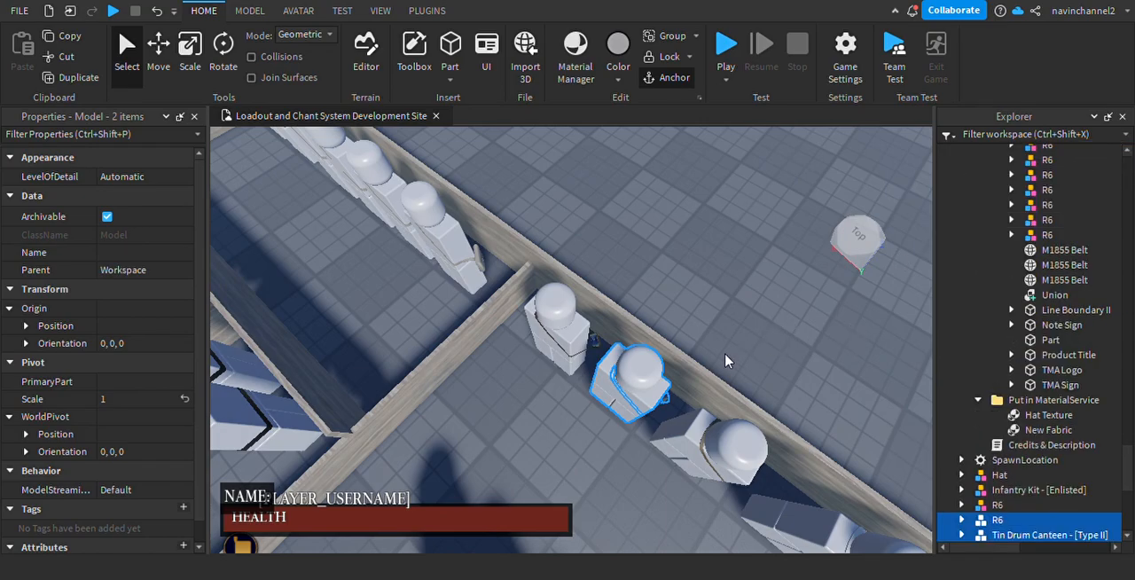
Place the tin drum canteen and its mannequin on the open floor near the enlisted infantry mannequin.
scroll(582, 374, down, 4)
right_drag(582, 374, 586, 378)
scroll(584, 375, down, 7)
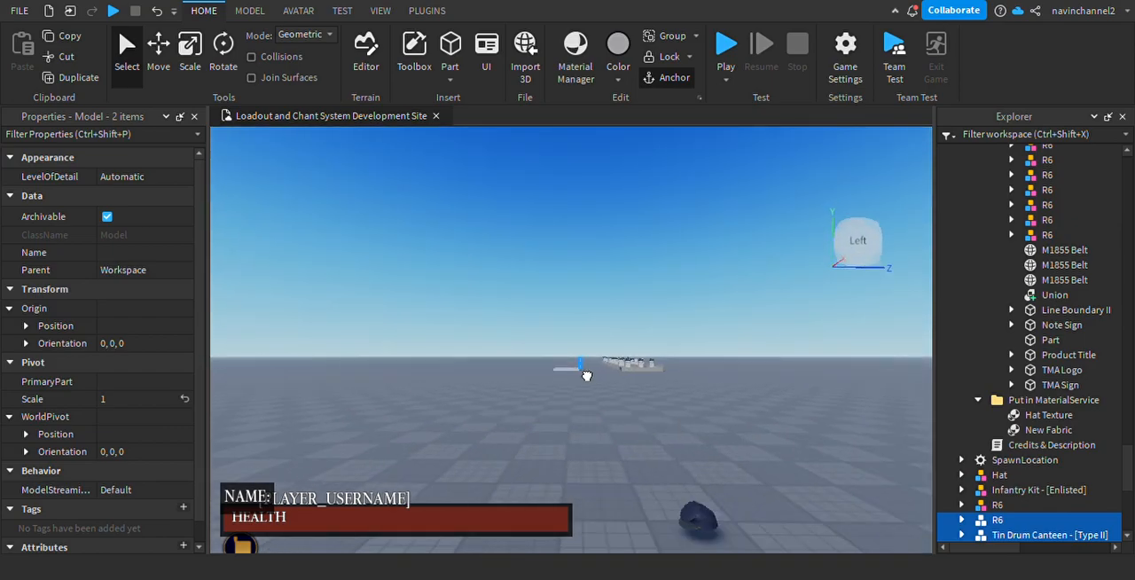
scroll(585, 377, up, 8)
scroll(586, 378, down, 5)
middle_drag(585, 378, 845, 372)
click(720, 418)
right_drag(720, 418, 720, 392)
Go to the haversack display pen and examine the haversacks worn by the mannequins.
scroll(720, 392, up, 5)
scroll(720, 392, down, 4)
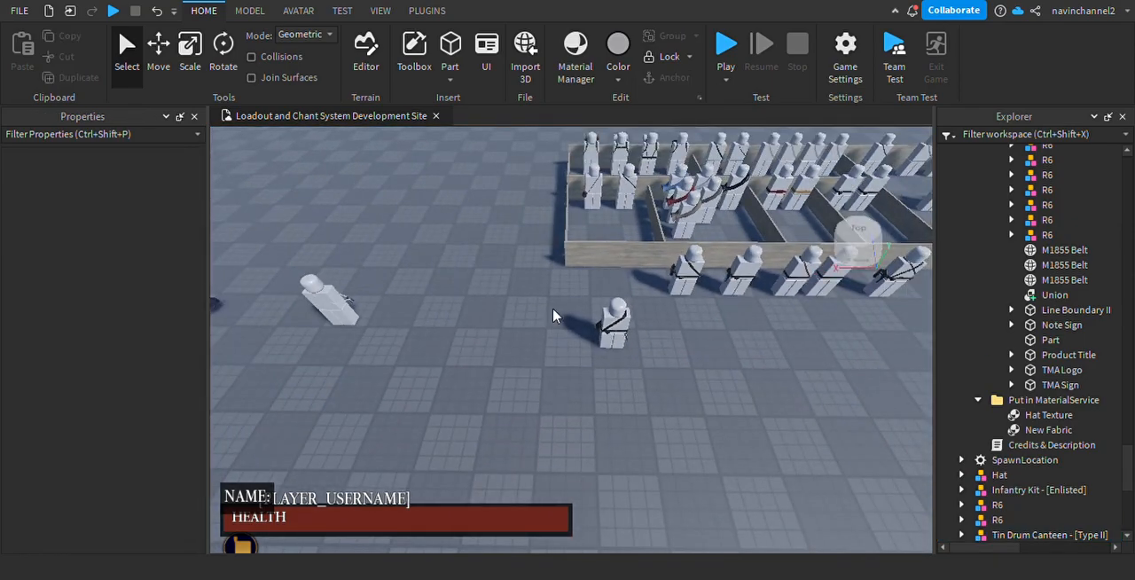
drag(554, 320, 652, 376)
drag(626, 337, 543, 325)
click(667, 321)
scroll(668, 319, up, 5)
mouse_move(668, 320)
right_down()
mouse_move(691, 340)
mouse_move(666, 319)
right_up()
scroll(692, 340, up, 3)
scroll(691, 340, down, 4)
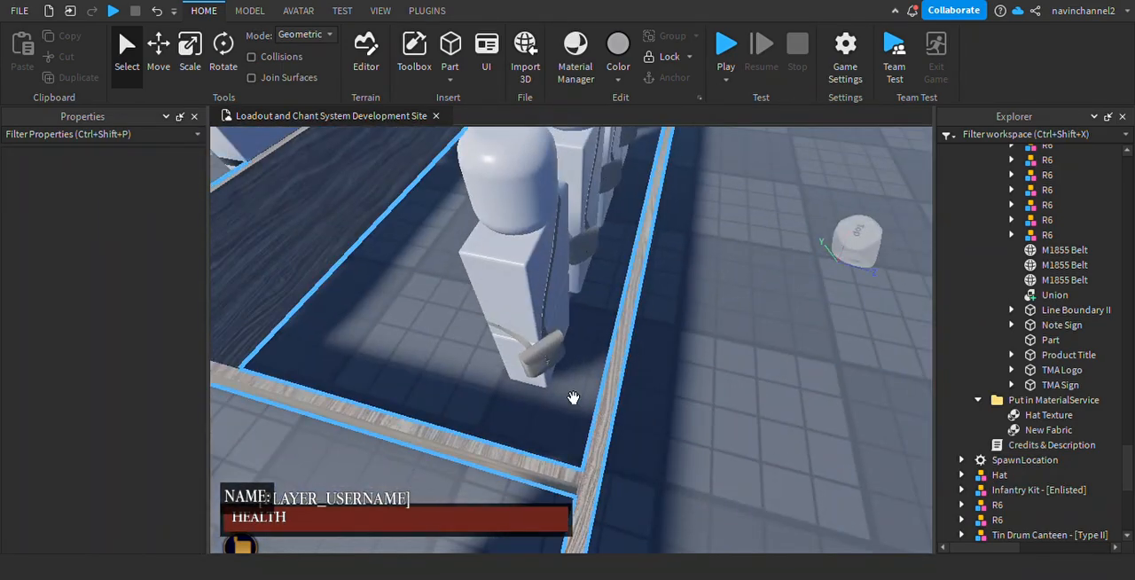
click(561, 369)
click(555, 306)
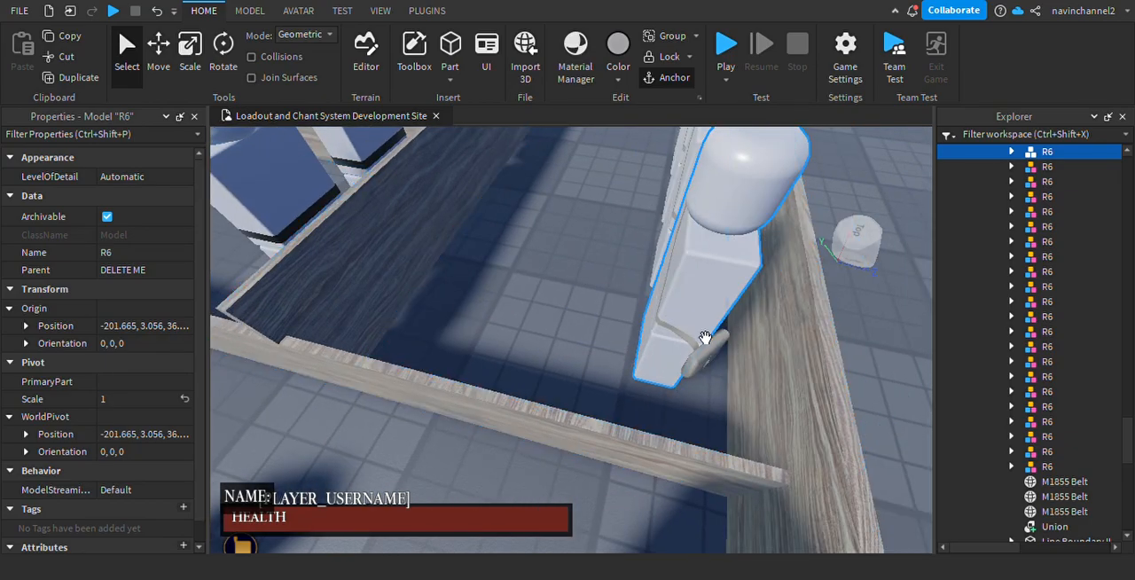
click(715, 354)
right_drag(715, 354, 611, 299)
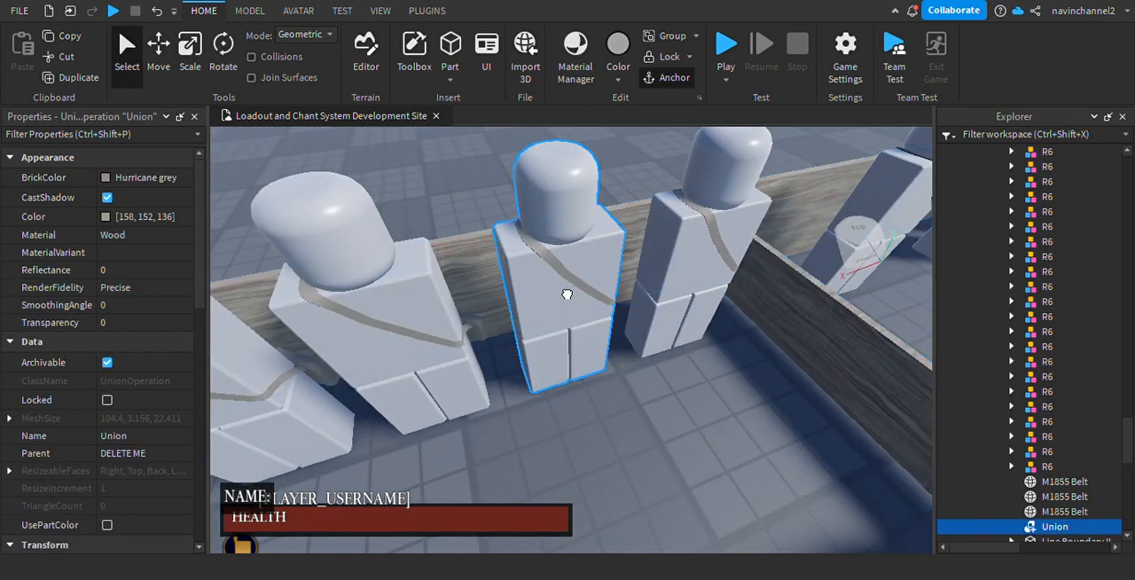
click(592, 293)
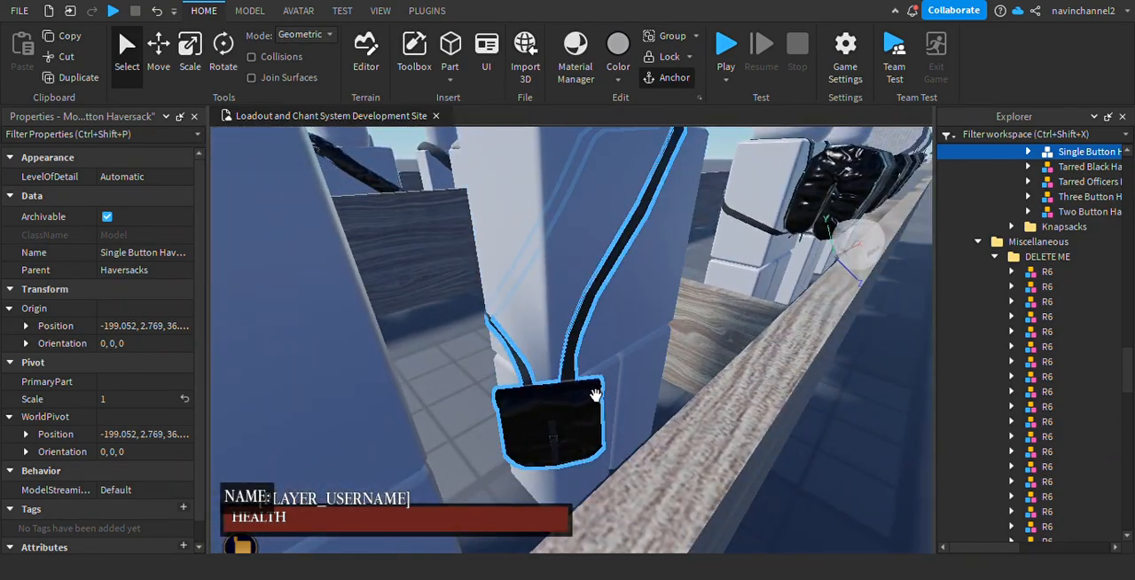
Select the Tarred Black Haversack together with its R6 mannequin and move both into Workspace.
click(595, 438)
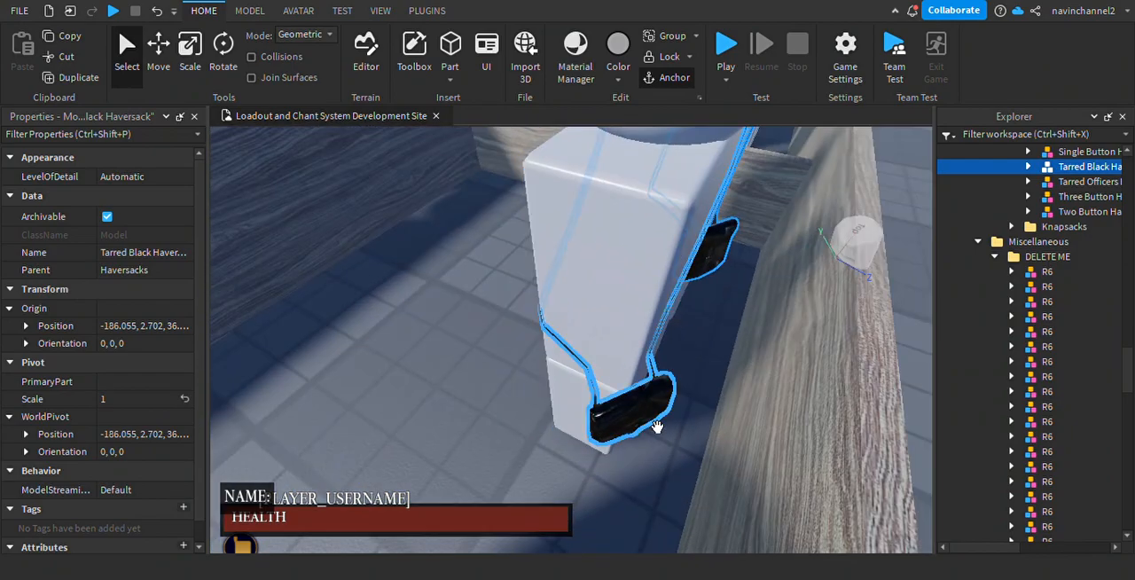
click(656, 427)
click(479, 281)
scroll(550, 321, down, 3)
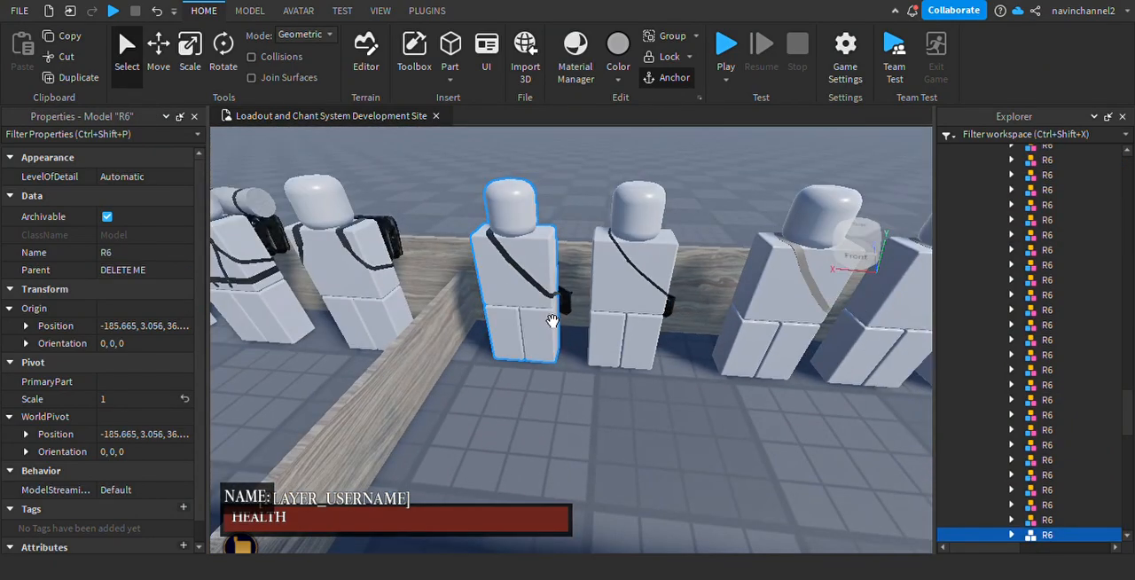
click(559, 306)
ctrl+click(542, 328)
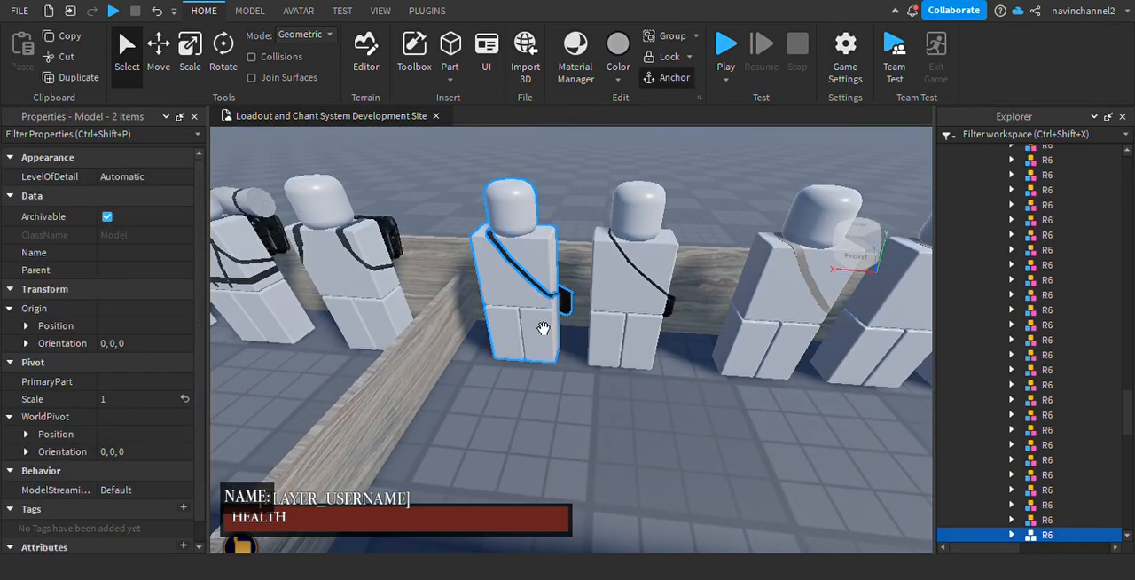
scroll(1090, 376, up, 10)
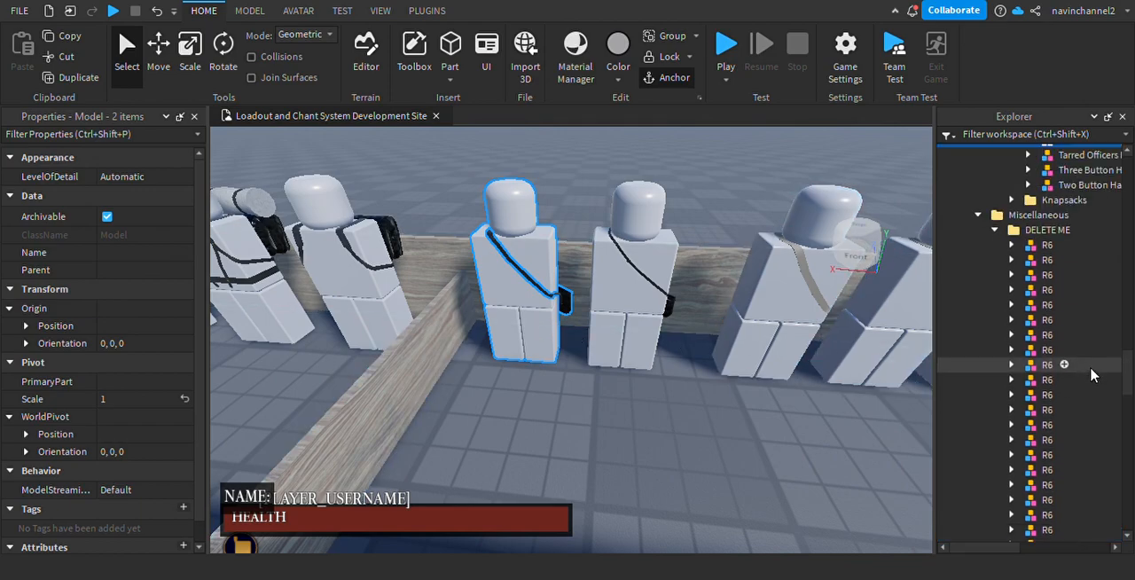
drag(1069, 485, 1100, 169)
Place the Tarred Black Haversack and its mannequin on the open floor beside the enlisted infantry mannequin.
key(f)
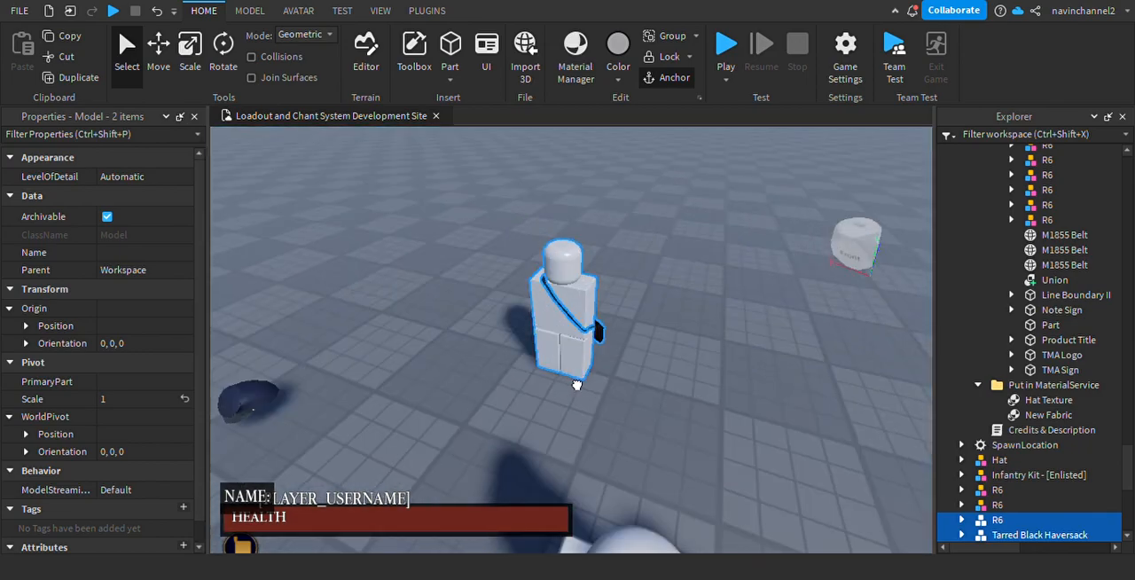
drag(577, 384, 639, 423)
right_drag(637, 425, 618, 467)
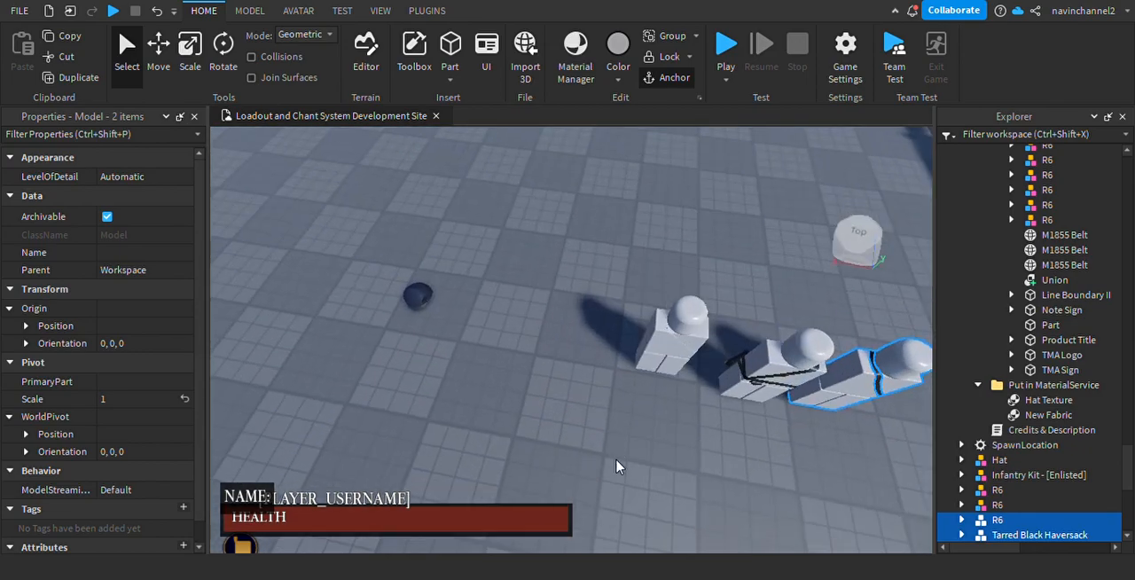
click(535, 385)
right_drag(534, 385, 525, 386)
Select the enlisted infantry kit's R6 mannequin and examine it alongside the canteen and haversack mannequins.
key(w)
right_drag(615, 367, 494, 256)
key(w)
click(654, 328)
right_drag(653, 327, 520, 259)
key(w)
key(s)
click(521, 259)
right_drag(595, 362, 661, 391)
key(s)
key(w)
key(w)
key(s)
scroll(564, 288, up, 1)
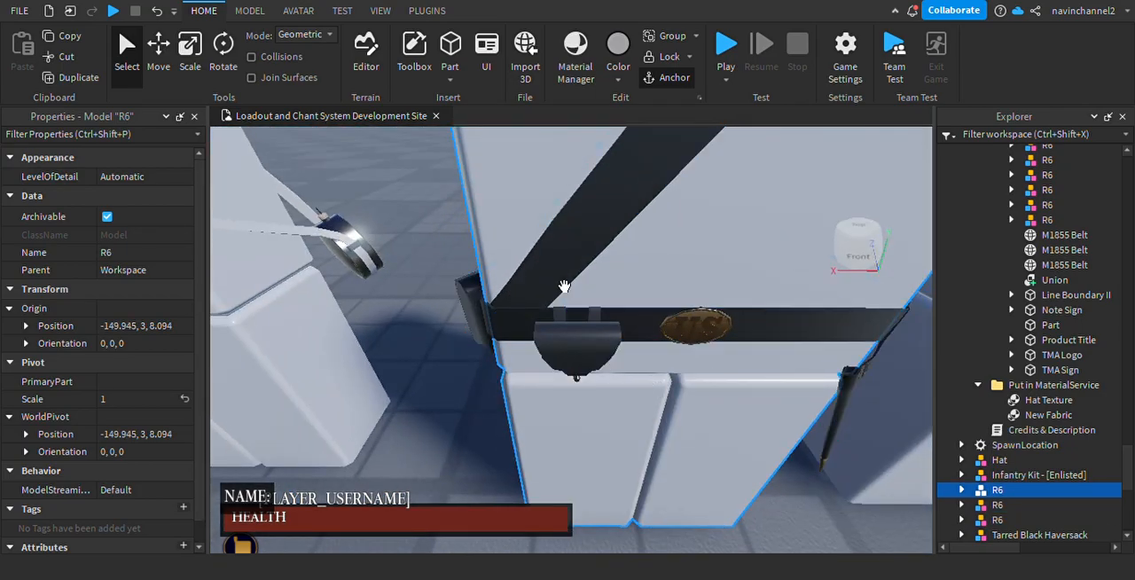
scroll(568, 331, down, 4)
scroll(646, 317, down, 4)
scroll(472, 252, up, 3)
key(d)
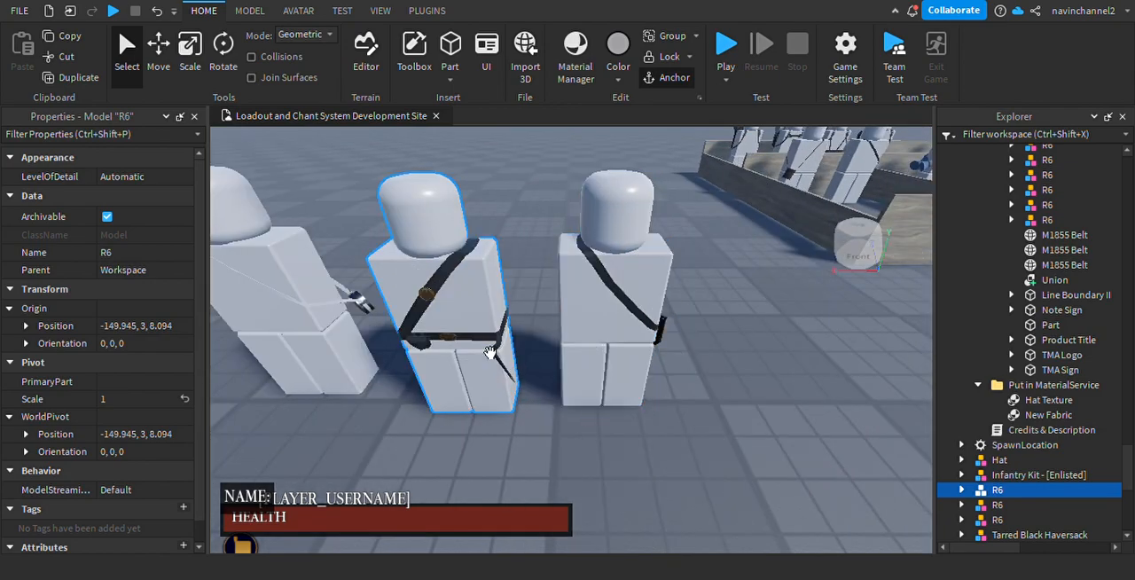
key(a)
key(d)
key(w)
scroll(608, 183, down, 5)
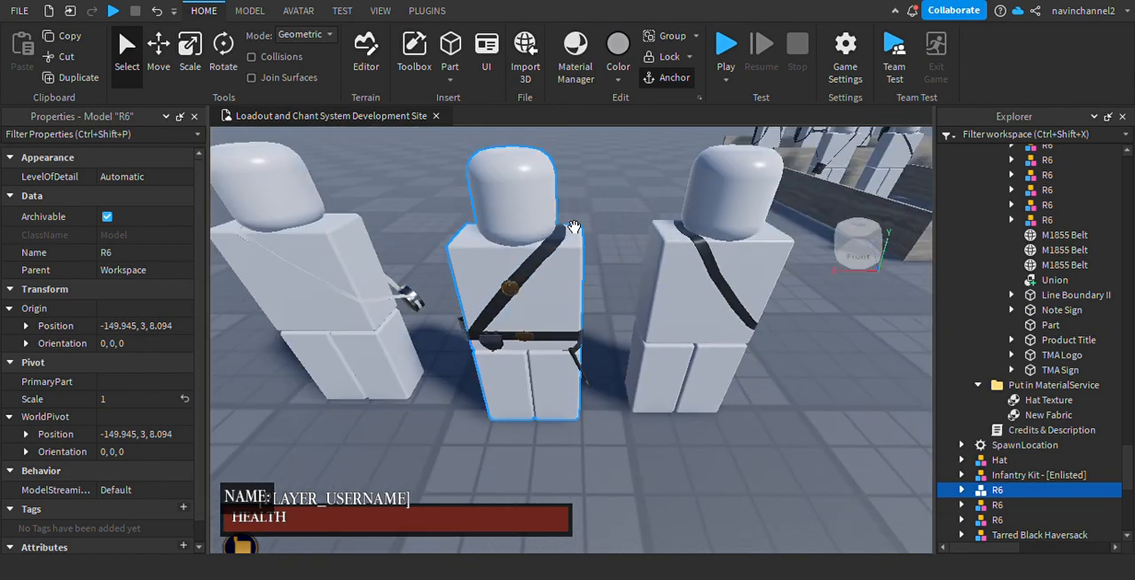
key(w)
click(250, 11)
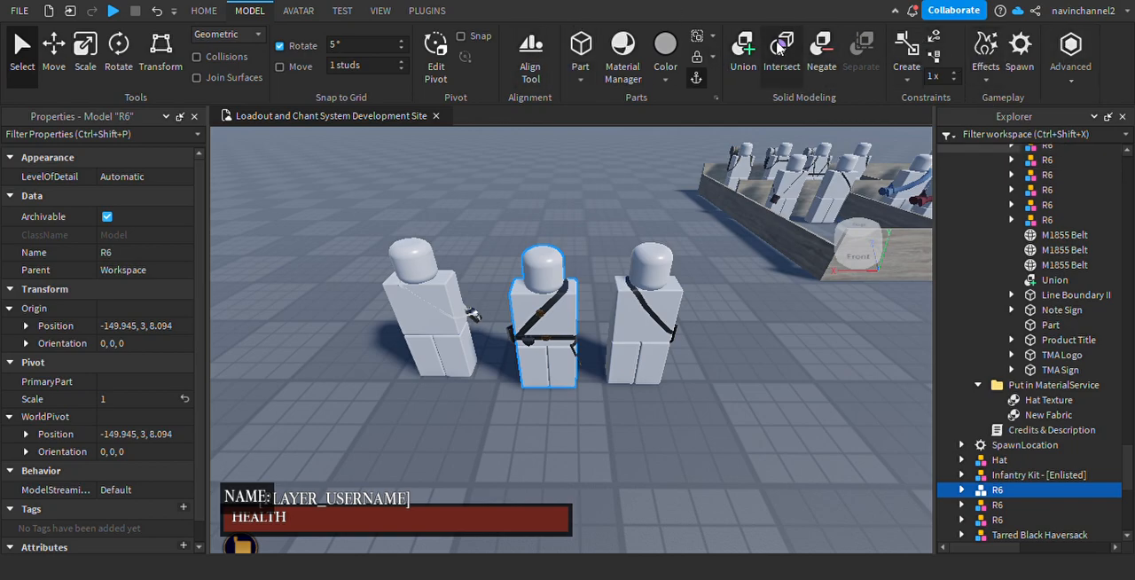
click(335, 12)
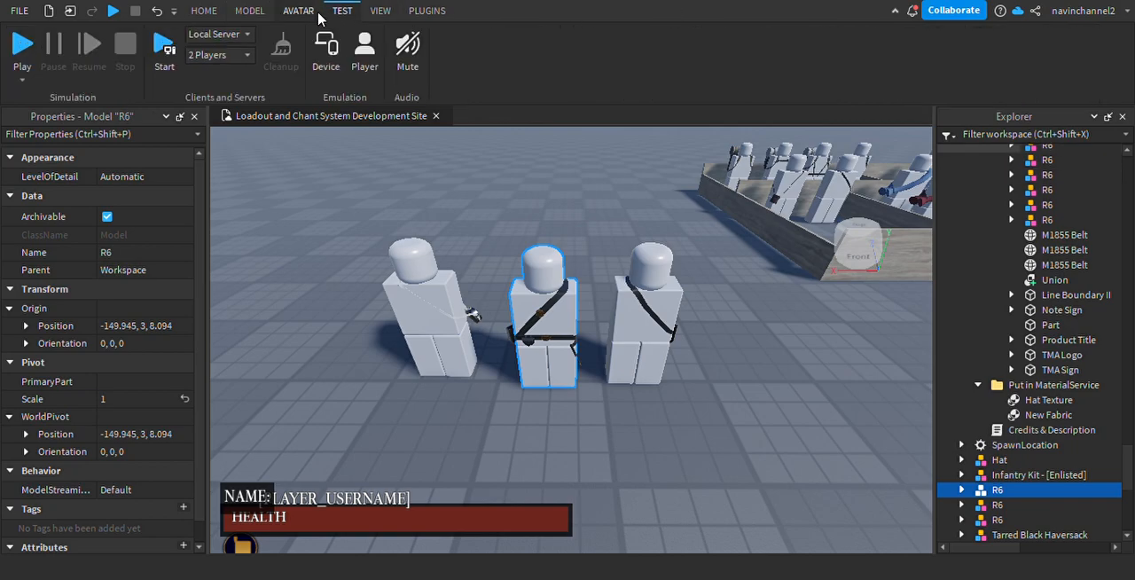
click(304, 15)
click(383, 11)
click(435, 12)
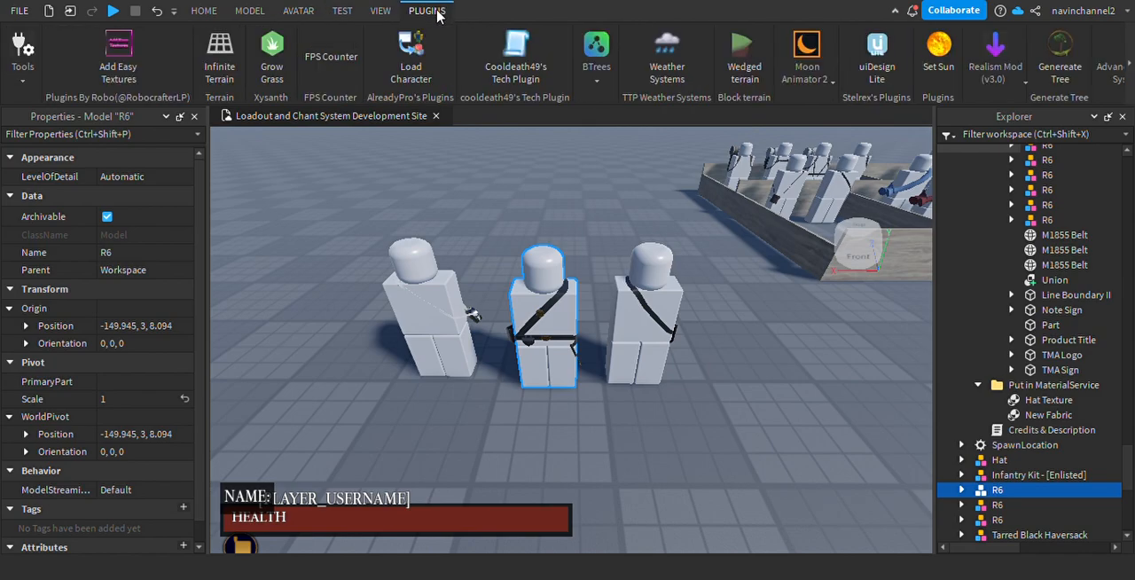
click(1130, 44)
click(1129, 42)
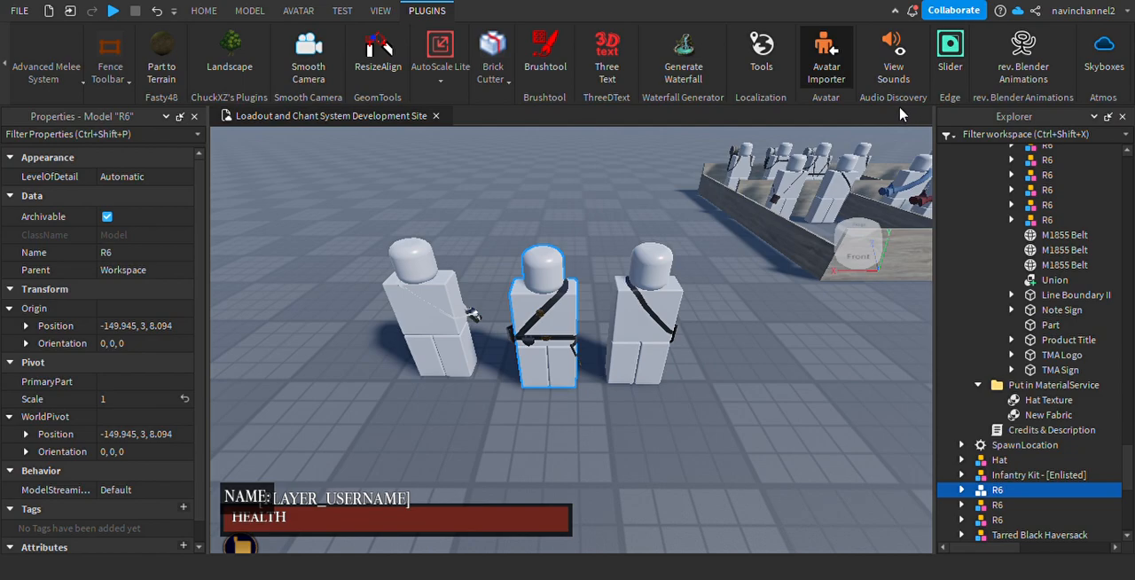
Clear the creator filter in the Toolbox and search its models for Dummy.
click(211, 12)
click(414, 53)
click(161, 170)
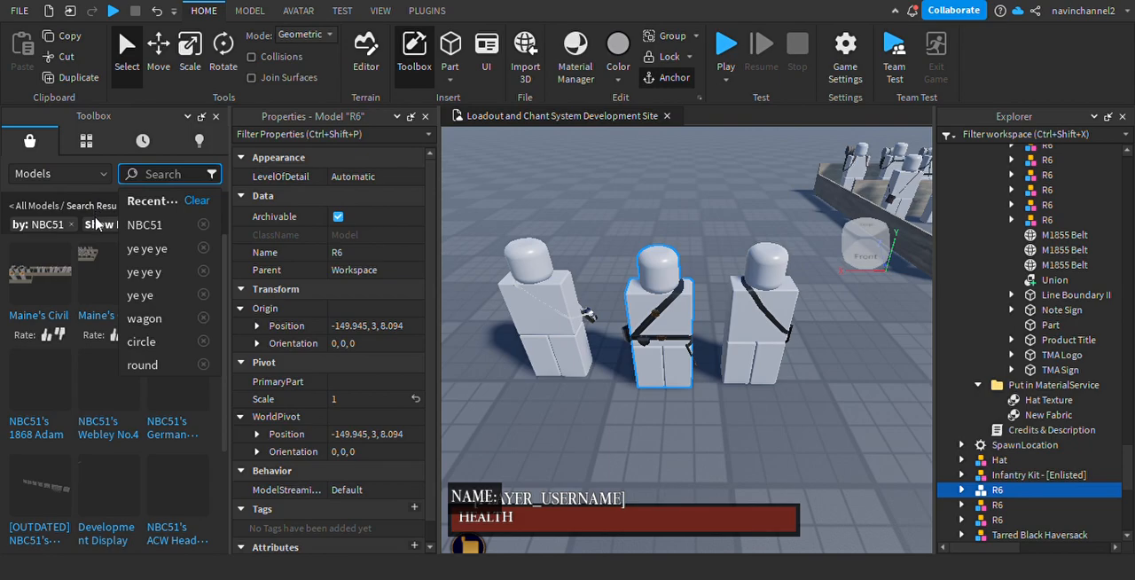
click(71, 230)
click(74, 229)
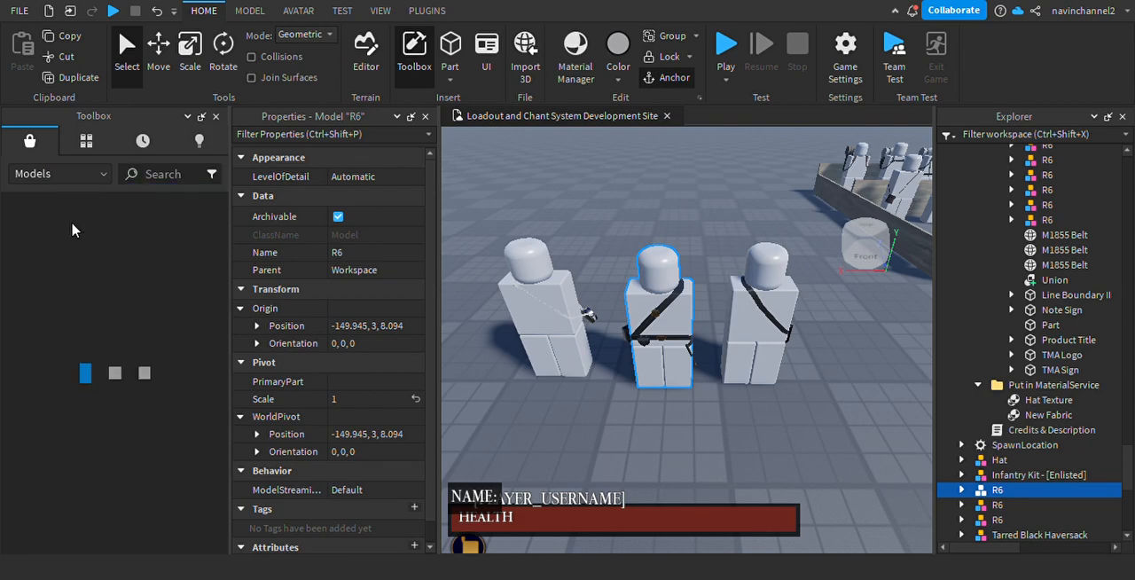
click(163, 174)
text(Dummy)
key(Return)
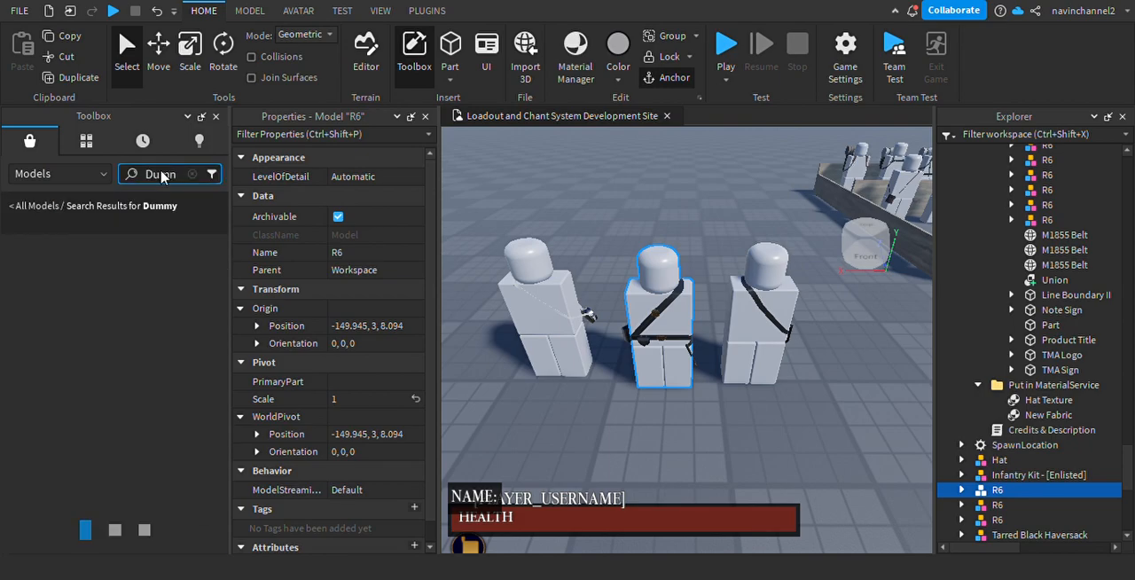
Close the Toolbox and examine the three equipped mannequins from several distances and angles.
right_drag(547, 288, 221, 115)
key(s)
key(w)
key(w)
key(s)
key(w)
key(w)
key(s)
key(w)
click(217, 116)
right_drag(563, 307, 580, 263)
key(s)
key(w)
key(s)
key(w)
scroll(603, 281, down, 4)
scroll(581, 264, up, 3)
scroll(584, 263, down, 3)
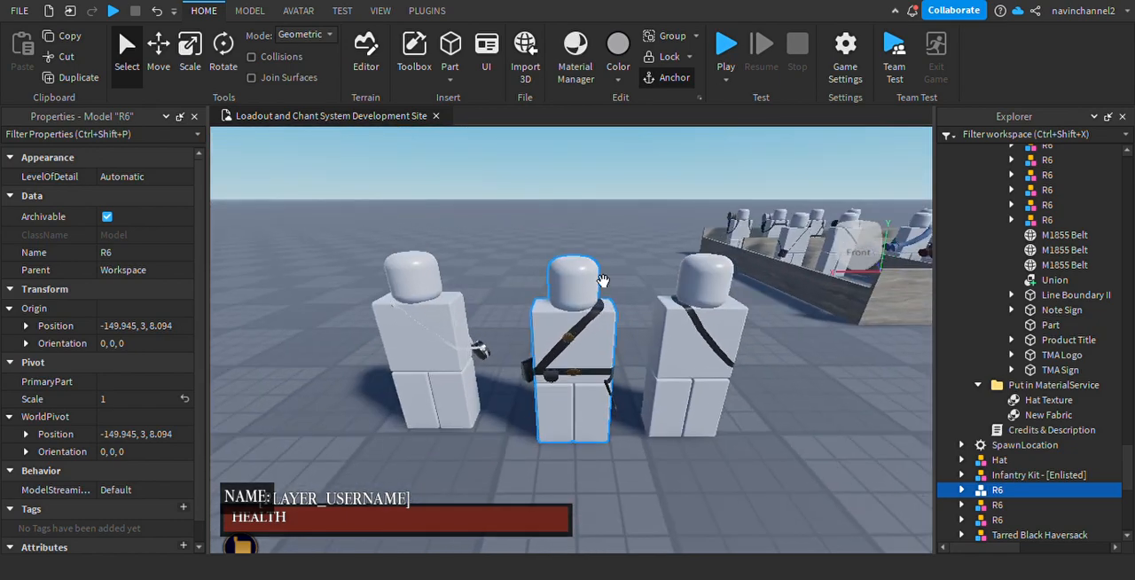
scroll(610, 277, up, 3)
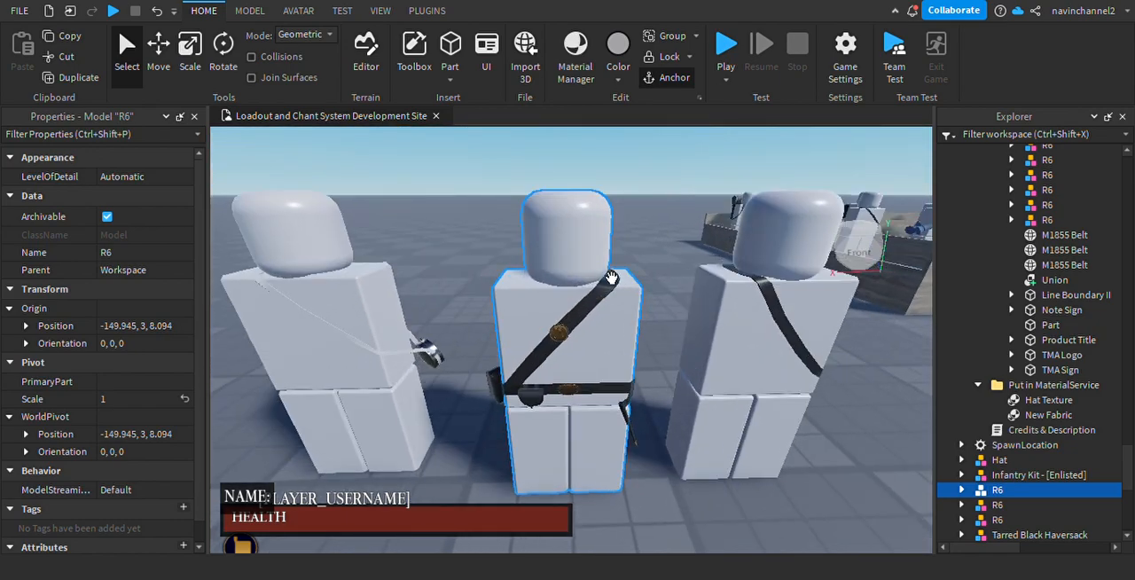
scroll(689, 292, down, 3)
scroll(695, 302, up, 4)
scroll(692, 301, down, 3)
scroll(689, 301, up, 5)
scroll(697, 301, down, 4)
right_drag(688, 301, 672, 281)
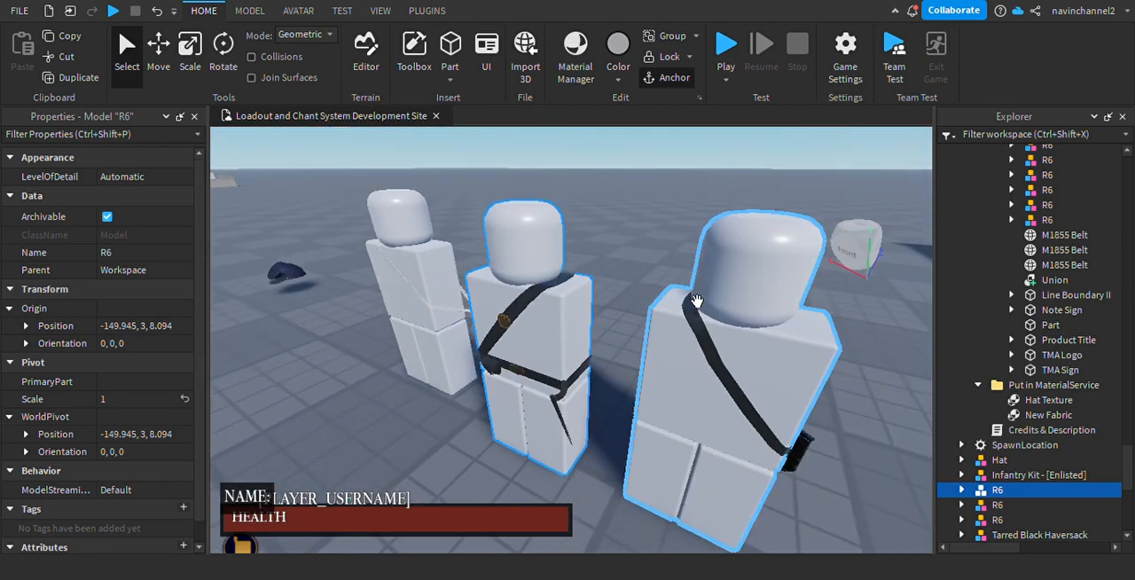
scroll(697, 301, up, 4)
scroll(671, 282, down, 5)
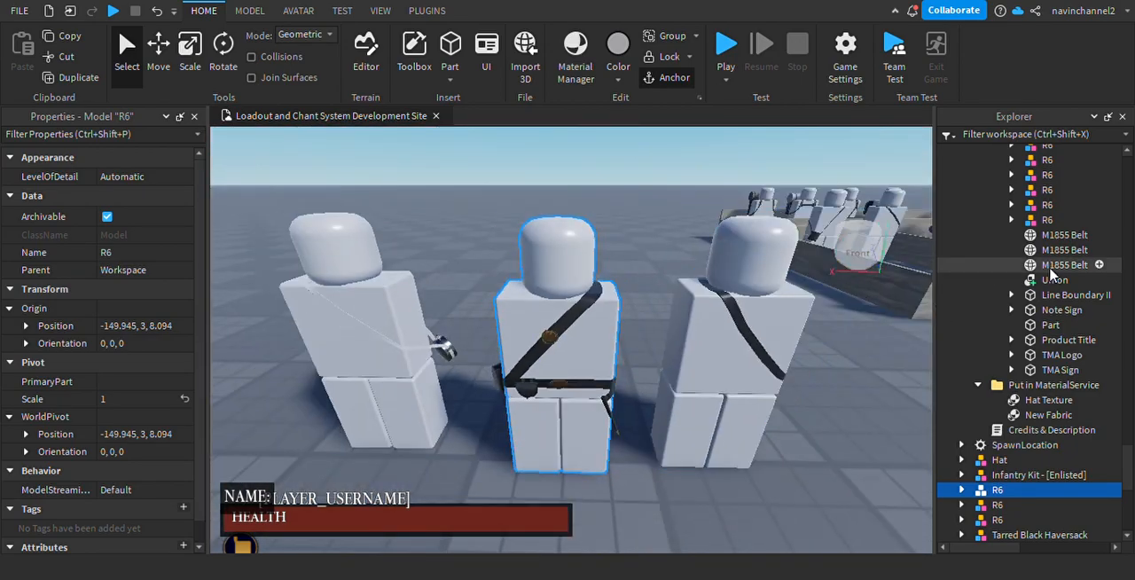
Move the middle R6 mannequin's Torso into the Infantry Kit - [Enlisted] model and set its transparency to 1.
scroll(1019, 302, down, 4)
click(961, 319)
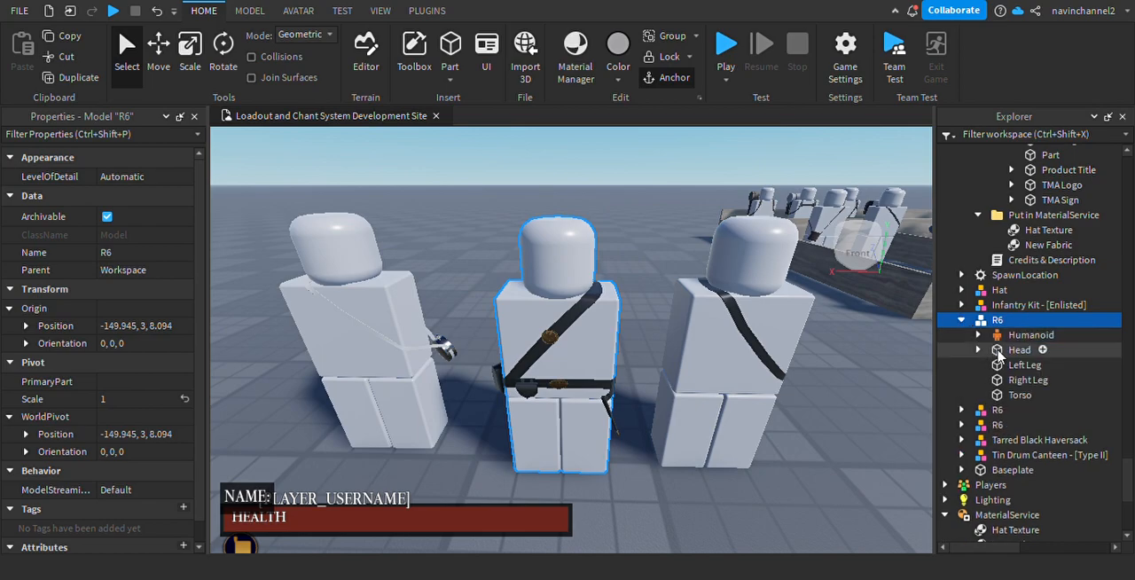
click(1020, 395)
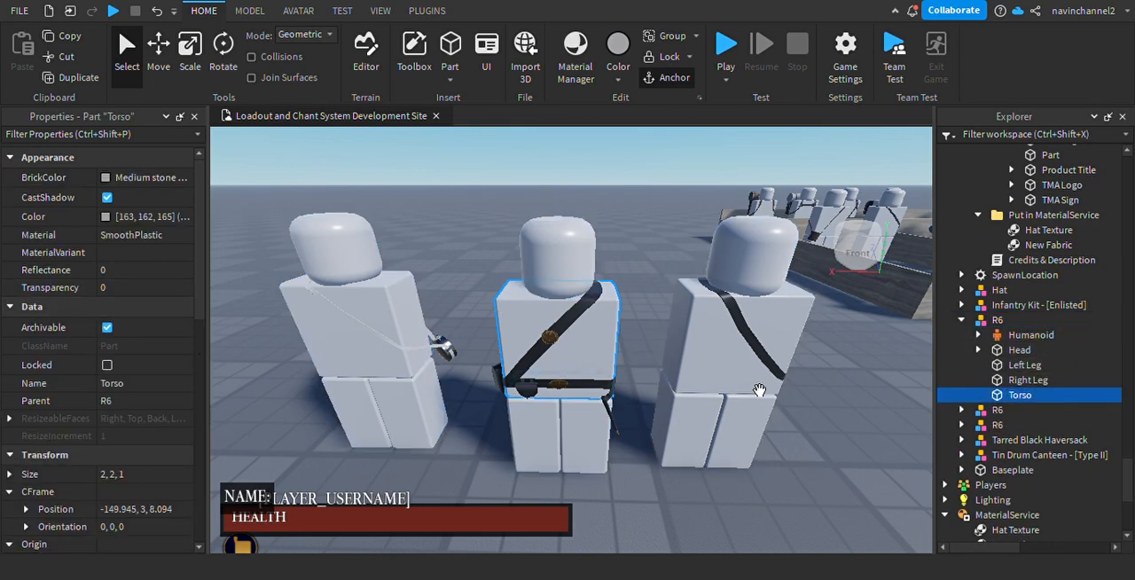
drag(1011, 401, 1002, 312)
scroll(1003, 331, down, 2)
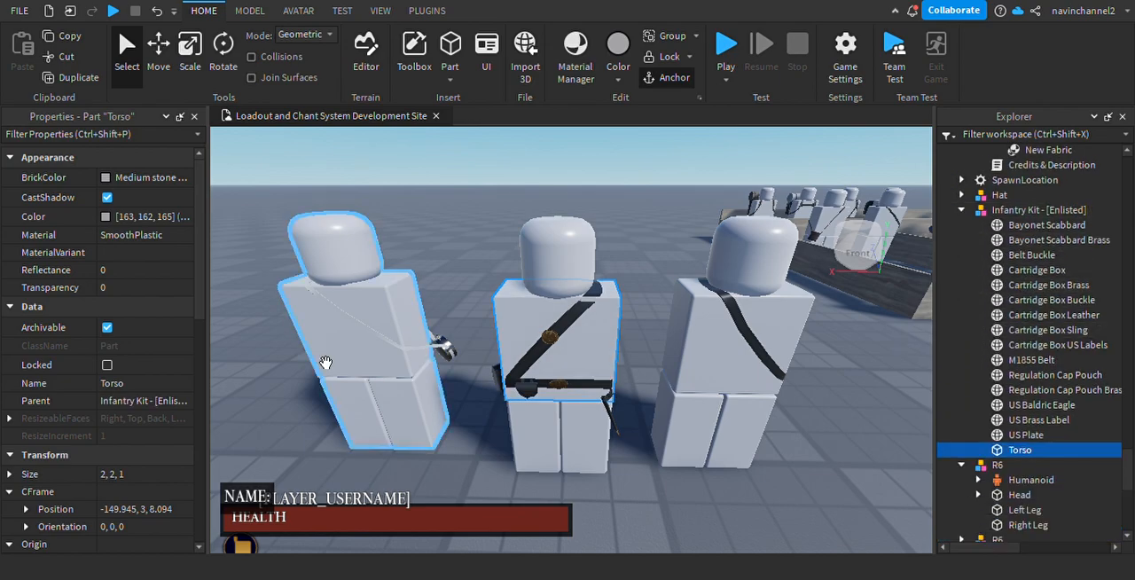
click(146, 287)
text(1)
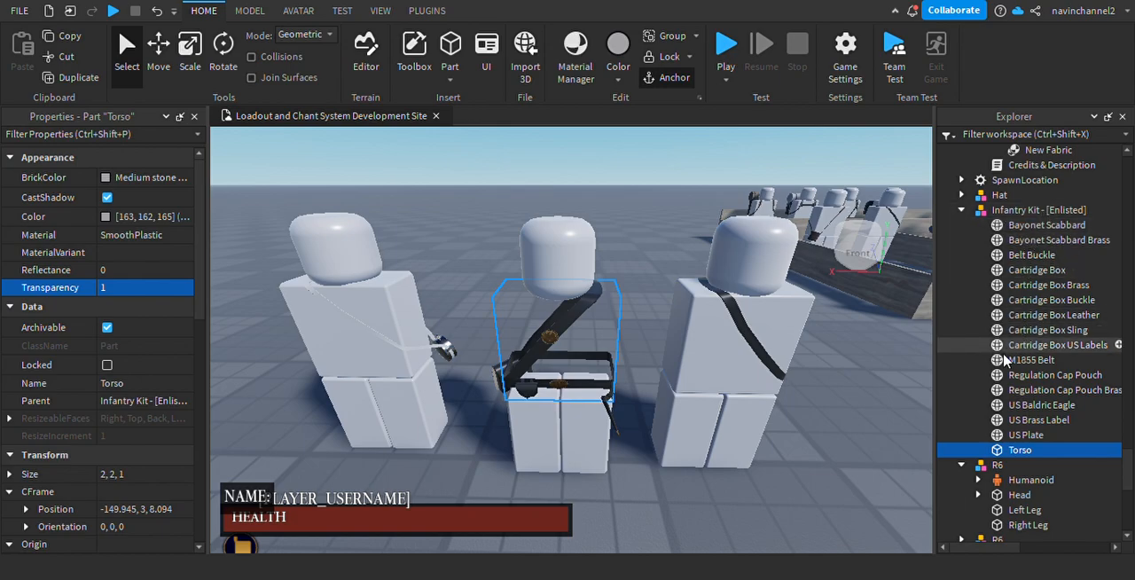
Set the Infantry Kit - [Enlisted] model's PrimaryPart to its Torso and rename the model Webbing.
click(1029, 210)
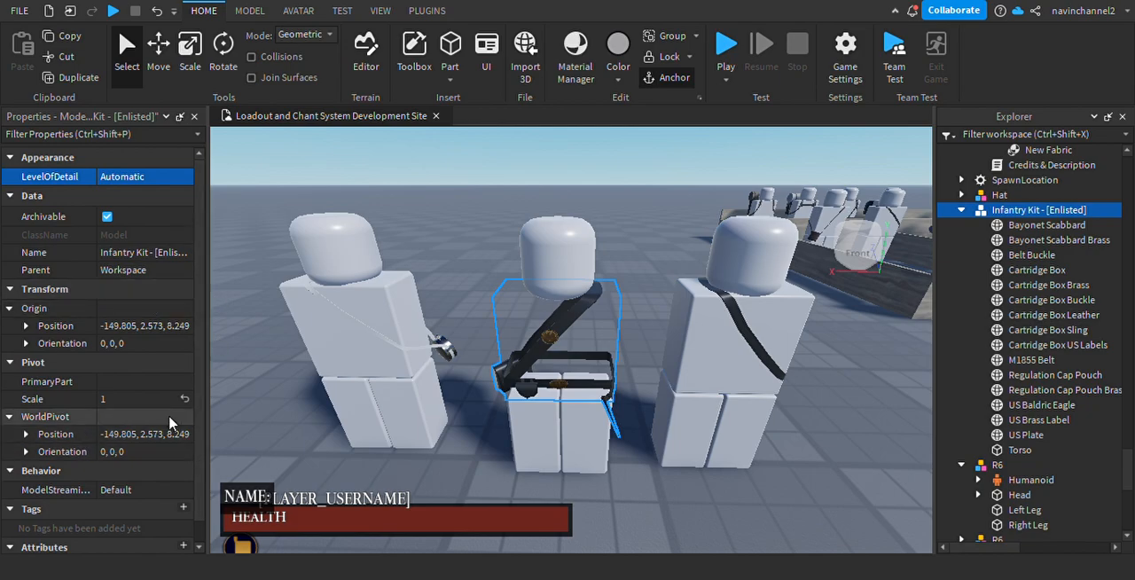
click(147, 381)
click(1020, 450)
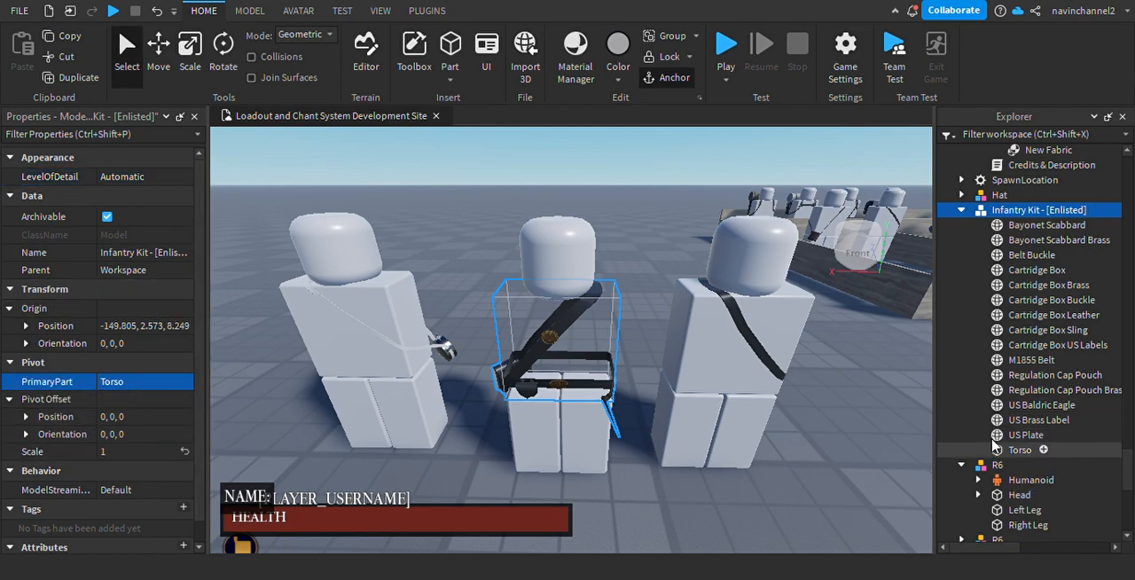
click(140, 254)
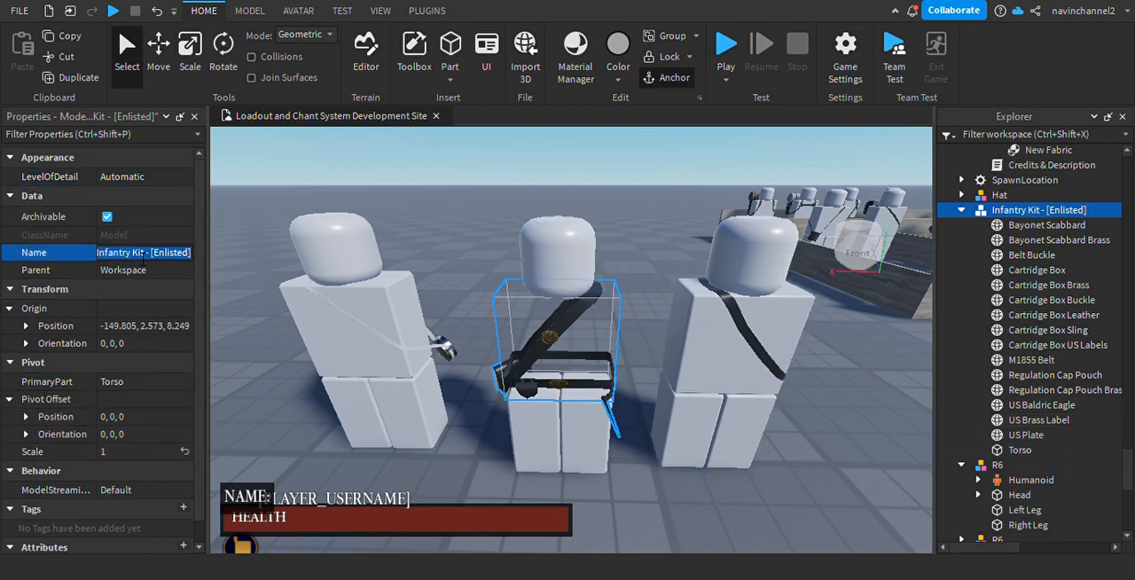
text(Webbing)
key(Return)
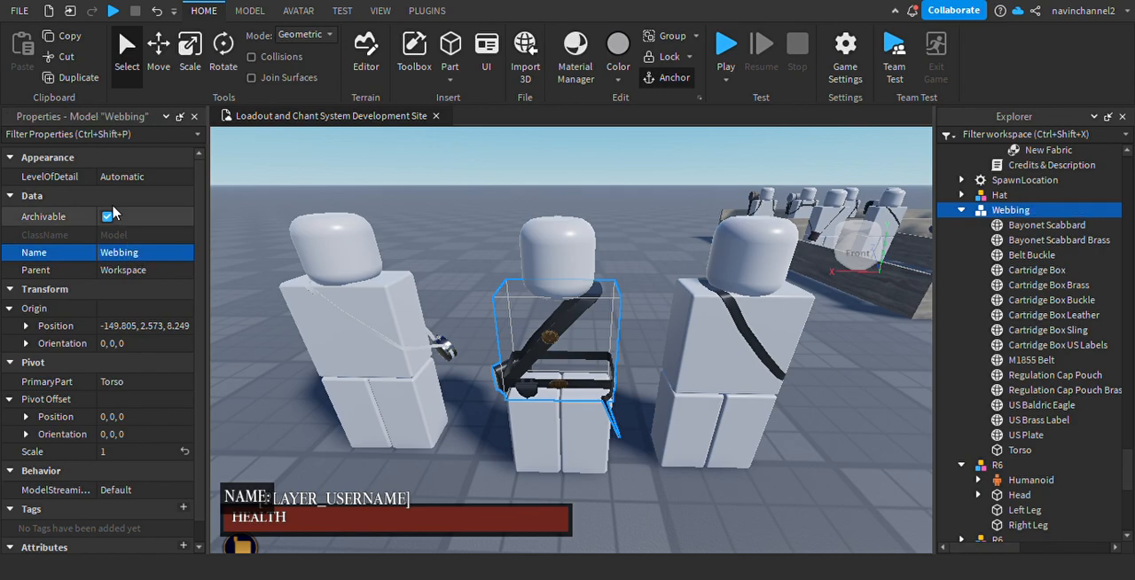
Delete the leftover R6 mannequin standing around the Webbing model.
right_drag(613, 394, 614, 398)
scroll(614, 398, up, 5)
scroll(615, 398, down, 5)
scroll(615, 398, up, 1)
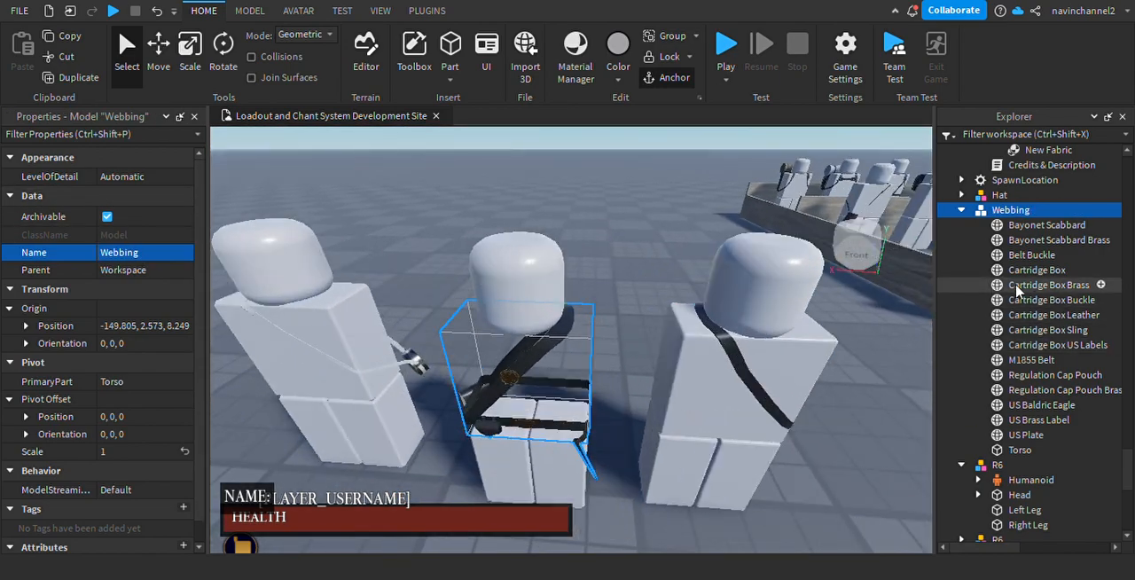
scroll(1035, 300, down, 3)
click(996, 337)
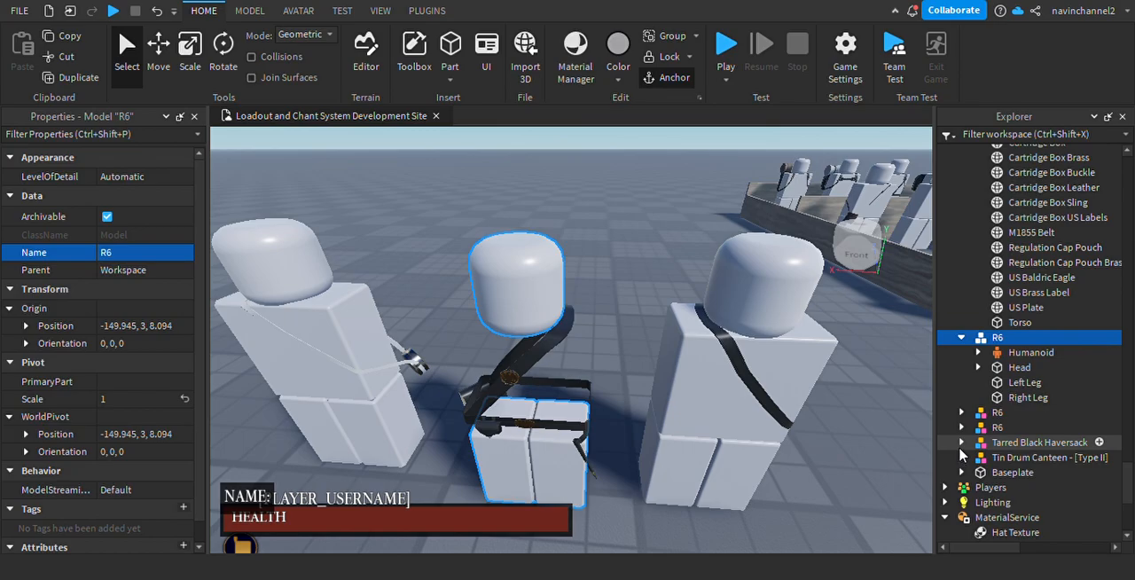
key(Delete)
Focus on the freestanding Webbing model and examine it from near and far.
click(525, 412)
key(f)
mouse_move(507, 308)
right_down()
mouse_move(487, 289)
mouse_move(515, 307)
right_up()
scroll(487, 289, down, 5)
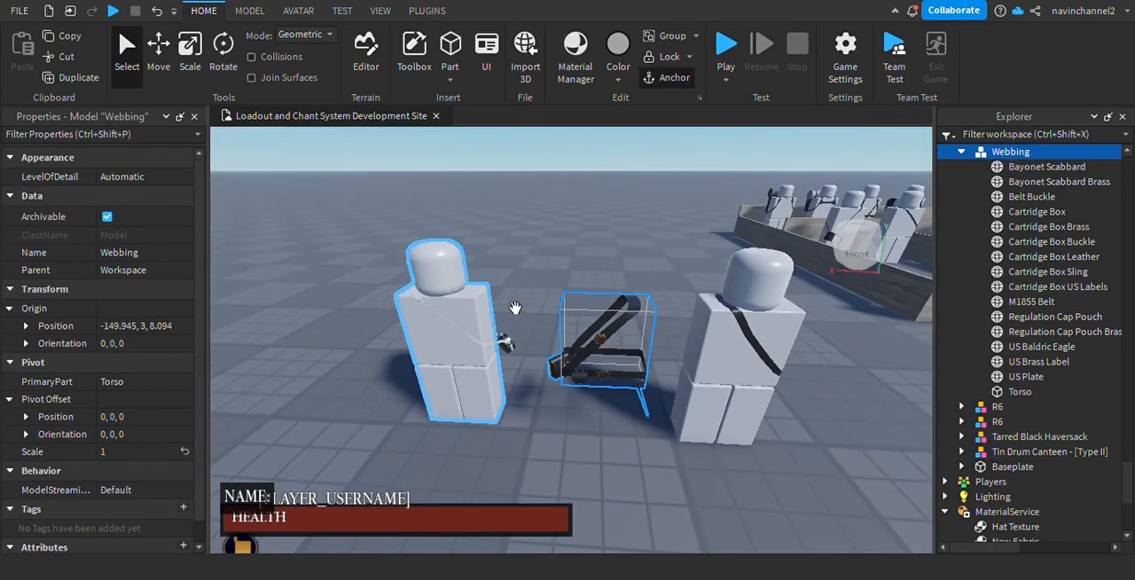
scroll(515, 308, up, 5)
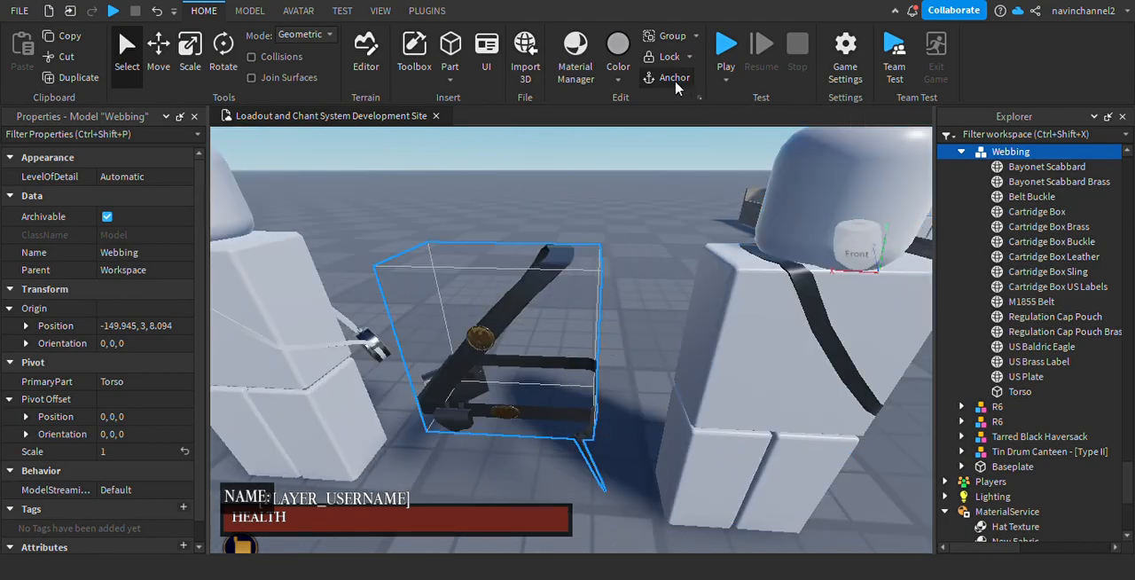
scroll(620, 268, down, 5)
scroll(621, 203, up, 2)
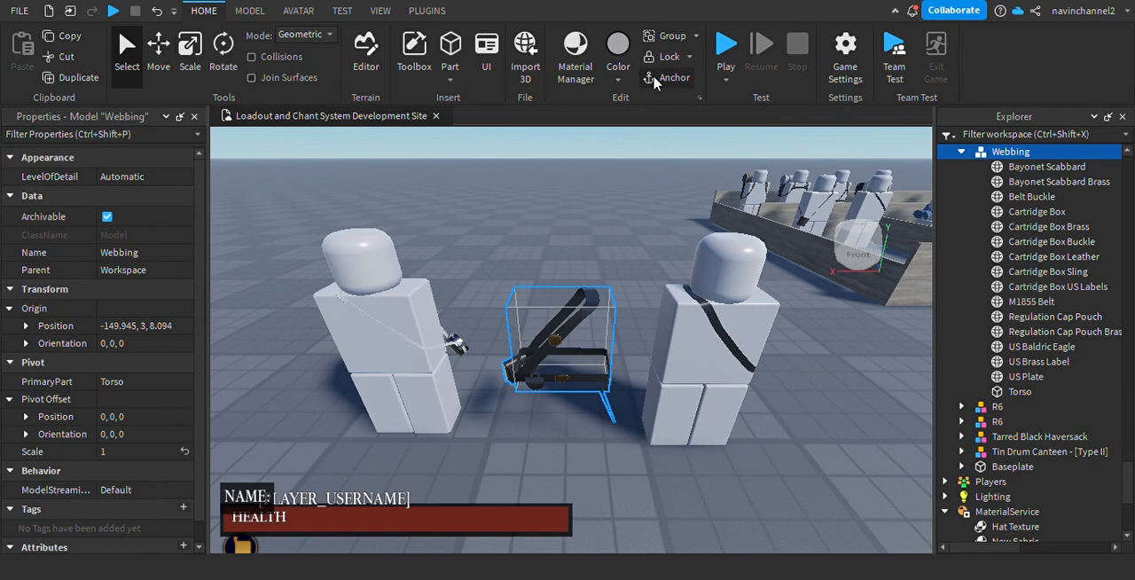
Move the Torso of the haversack's R6 mannequin into the Tarred Black Haversack model.
click(558, 252)
right_drag(560, 255, 601, 306)
click(600, 306)
middle_drag(656, 359, 621, 364)
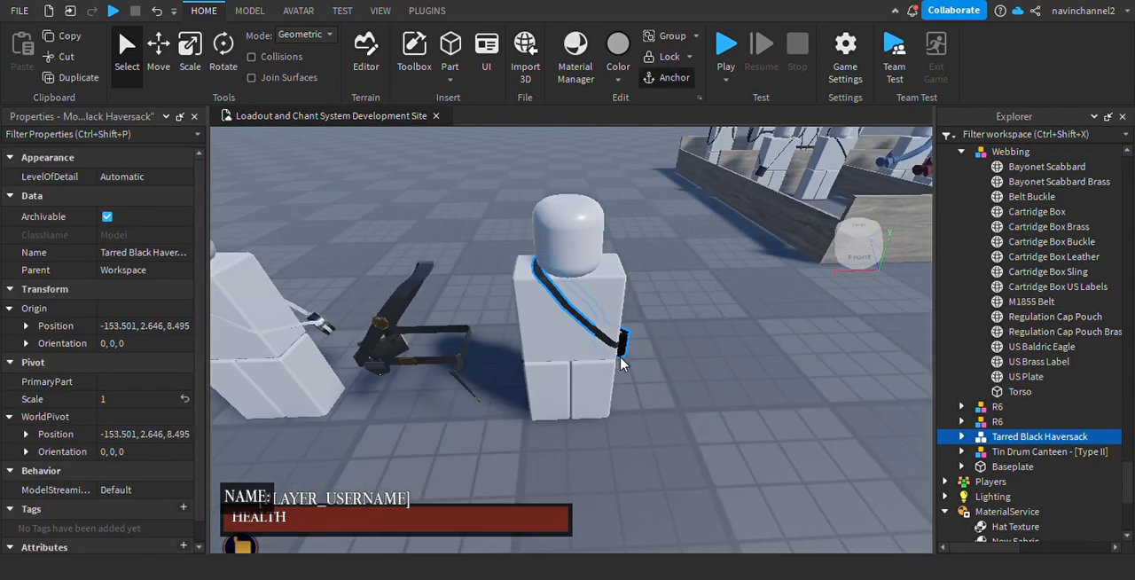
click(597, 412)
scroll(633, 431, up, 3)
key(f)
click(961, 421)
scroll(1042, 321, down, 2)
right_drag(647, 312, 665, 324)
click(1020, 412)
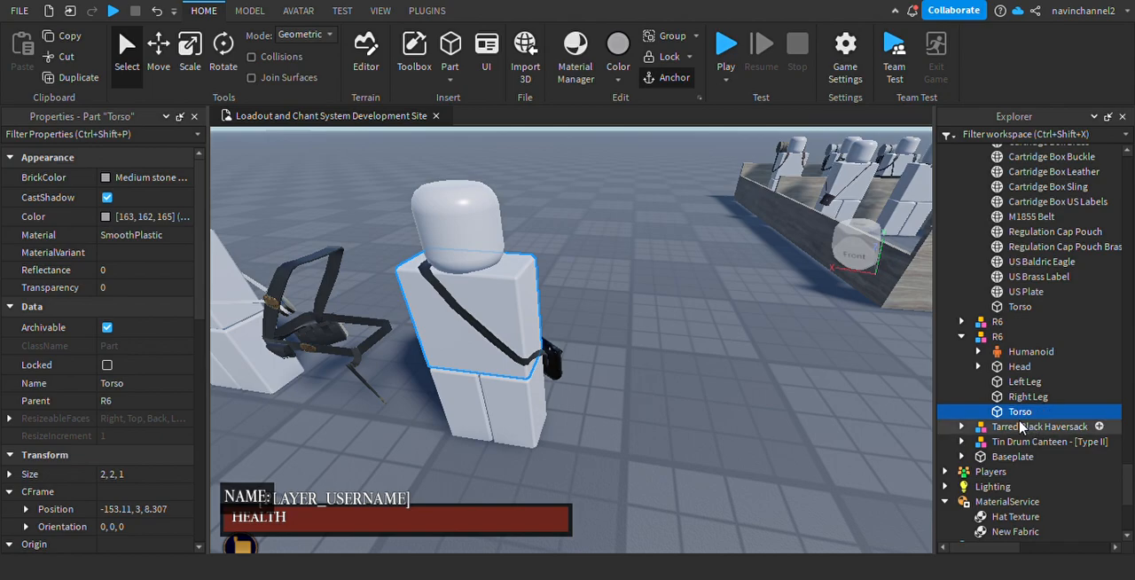
drag(1018, 413, 1104, 440)
scroll(1064, 399, down, 3)
Set the Tarred Black Haversack model's PrimaryPart to its Torso.
click(1039, 284)
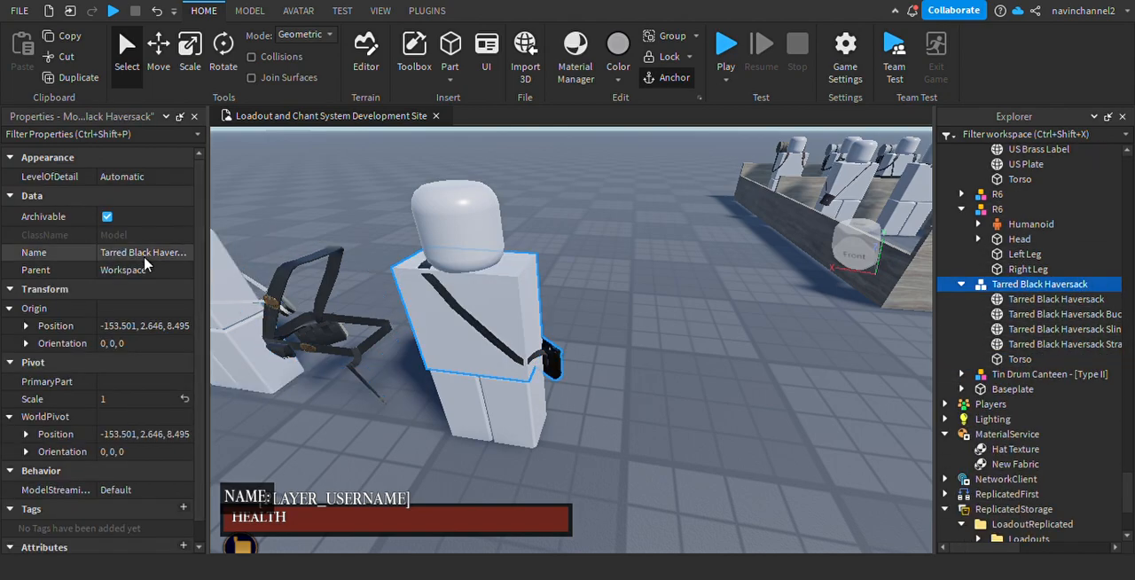
right_drag(461, 399, 408, 389)
right_drag(570, 383, 425, 394)
click(116, 385)
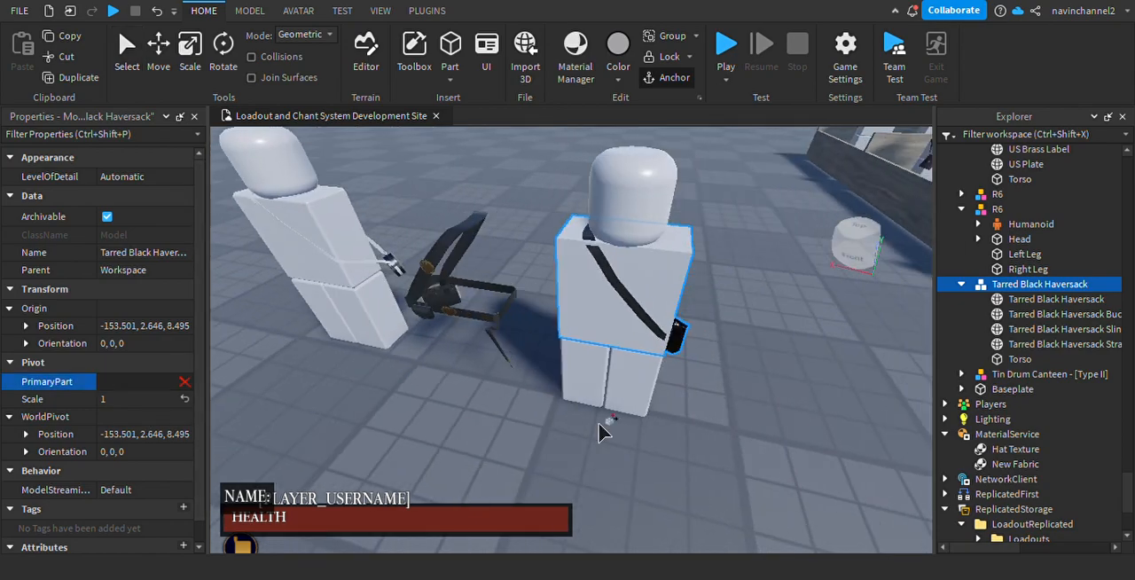
click(1020, 359)
Delete the leftover R6 mannequin around the haversack and check the remaining haversack and Torso.
click(998, 209)
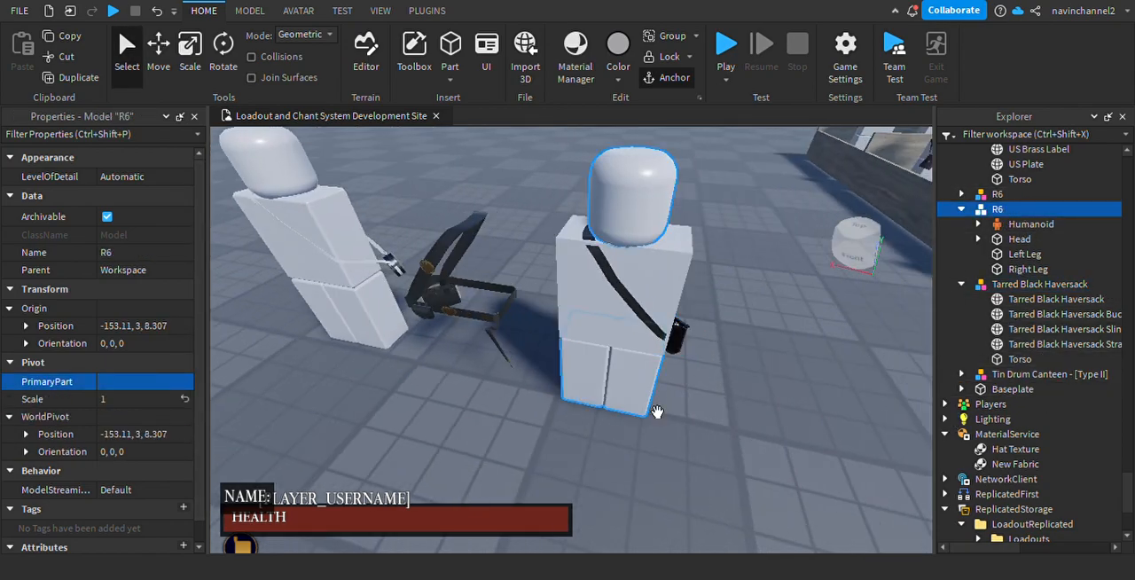
right_drag(699, 381, 653, 391)
key(Delete)
click(578, 251)
scroll(578, 251, up, 3)
right_drag(722, 395, 731, 349)
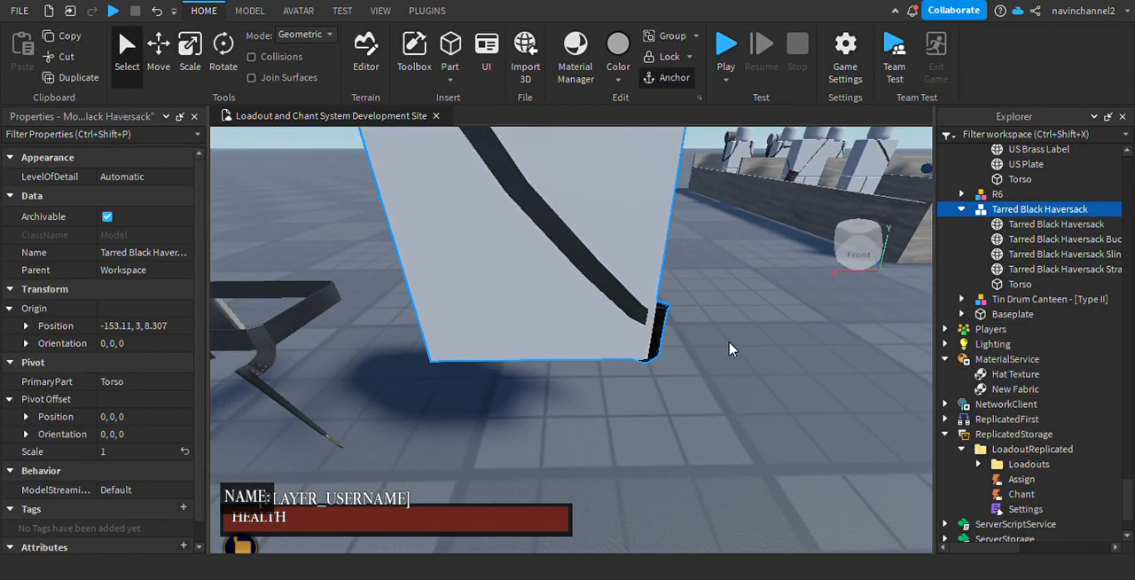
scroll(731, 350, down, 4)
Rename the Tarred Black Haversack model Webbing.
click(1027, 284)
click(999, 213)
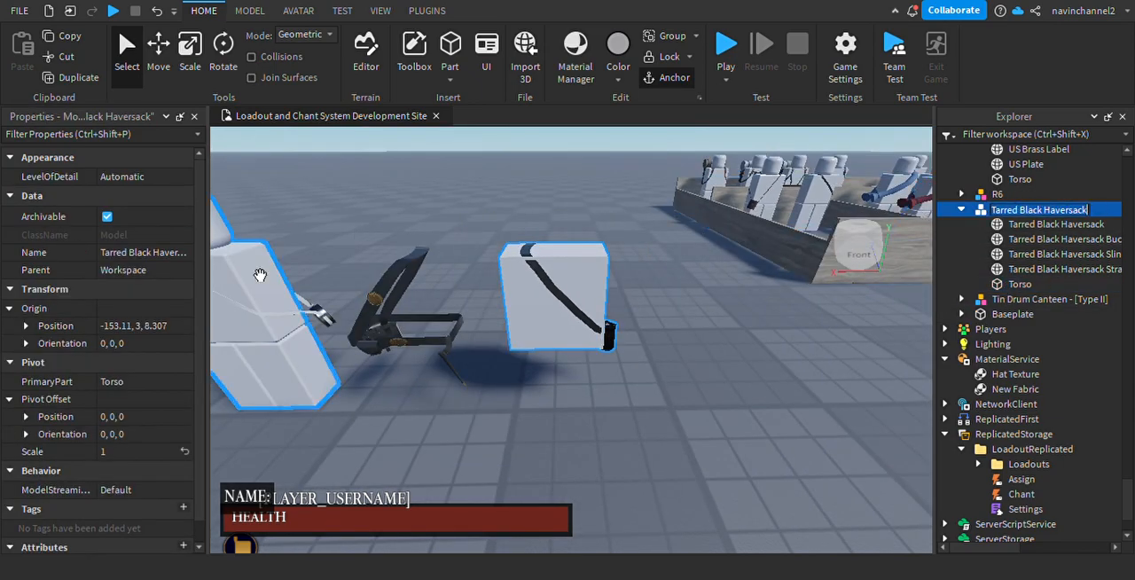
click(167, 252)
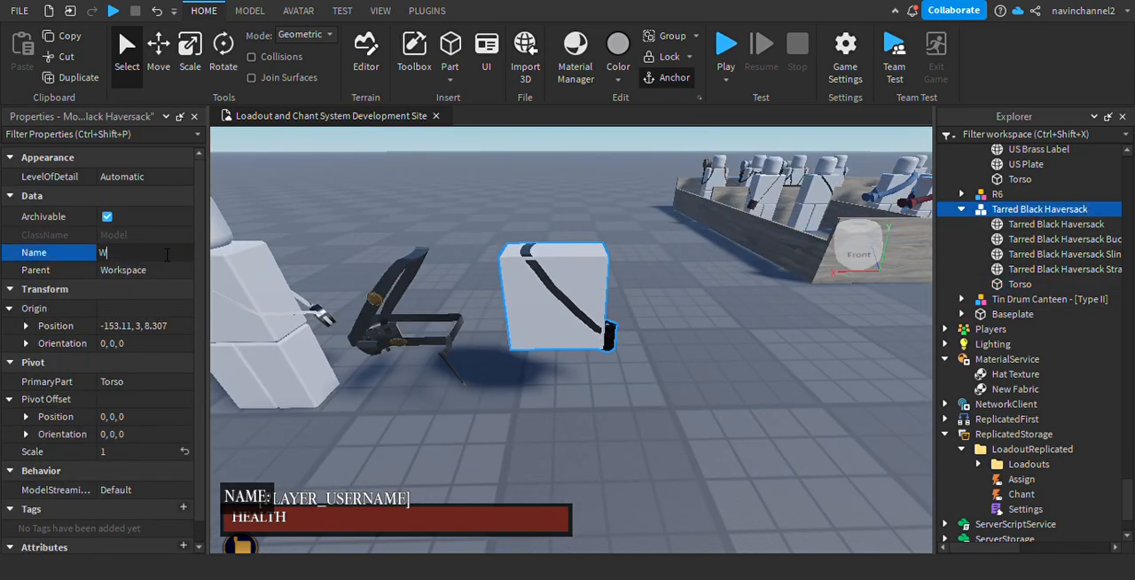
click(652, 479)
Duplicate the Torso of the R6 mannequin that wears the tin drum canteen.
right_drag(683, 292, 566, 338)
scroll(725, 307, up, 3)
scroll(732, 307, down, 4)
scroll(566, 339, up, 3)
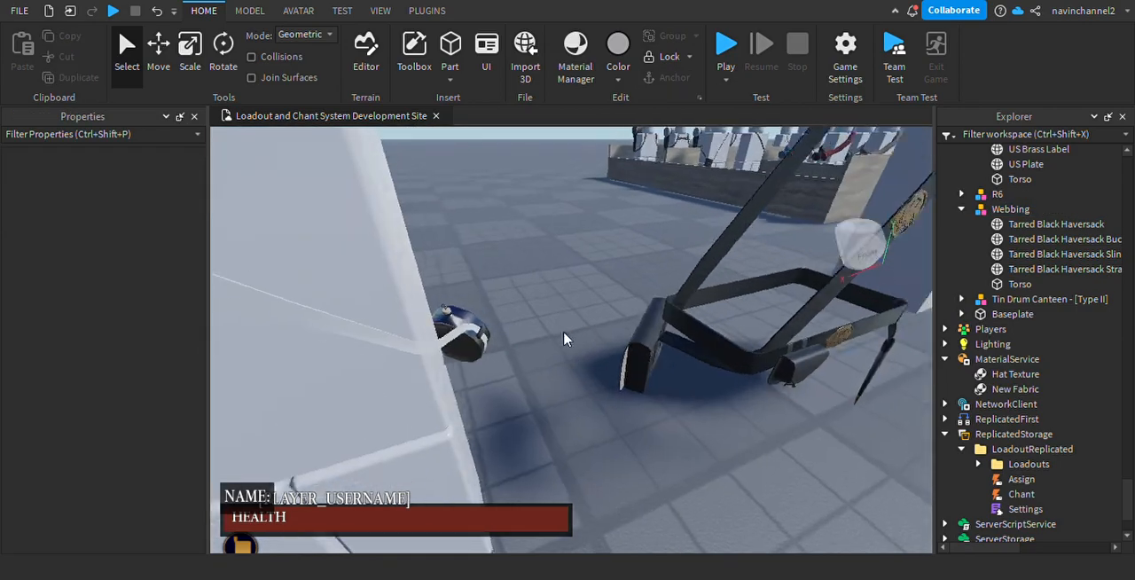
click(456, 351)
scroll(458, 362, down, 4)
right_drag(458, 361, 623, 380)
click(623, 382)
scroll(628, 432, down, 2)
scroll(628, 433, up, 4)
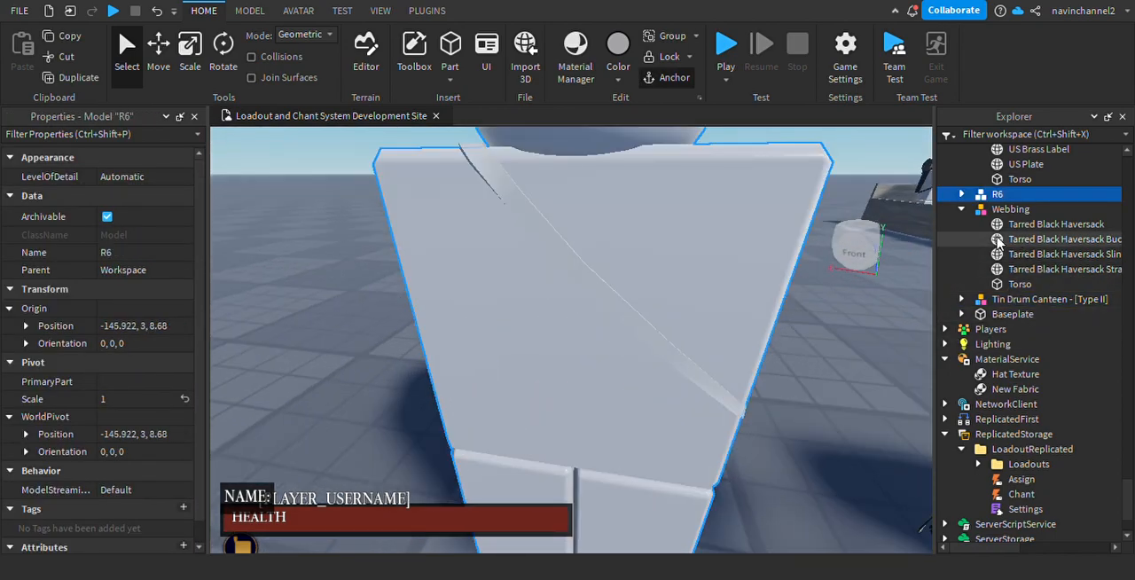
key(f)
click(962, 194)
click(1020, 268)
key(ctrl+d)
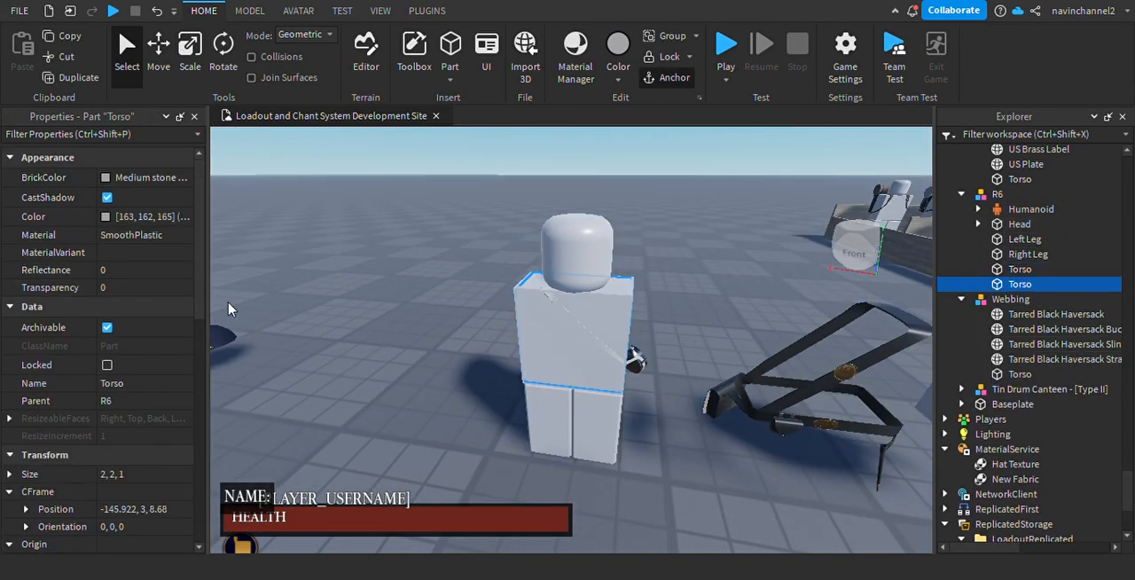
Set the duplicated Torso's transparency to 1 and move it into the Tin Drum Canteen - [Type II] model.
text(1)
key(Return)
drag(1071, 395, 1084, 401)
Set the Tin Drum Canteen - [Type II] model's PrimaryPart to its Torso.
click(718, 387)
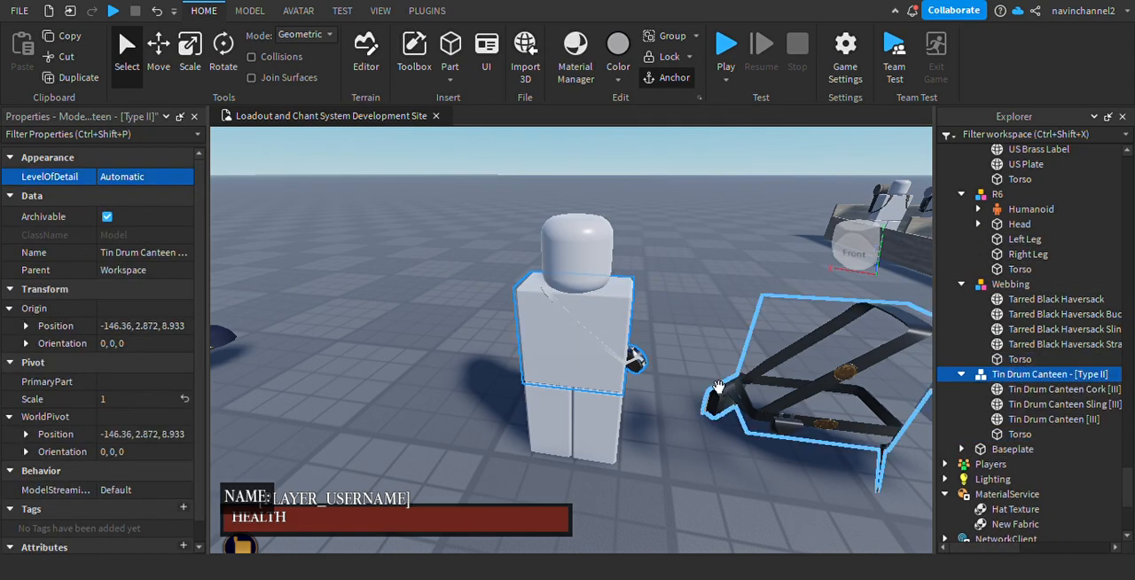
click(147, 381)
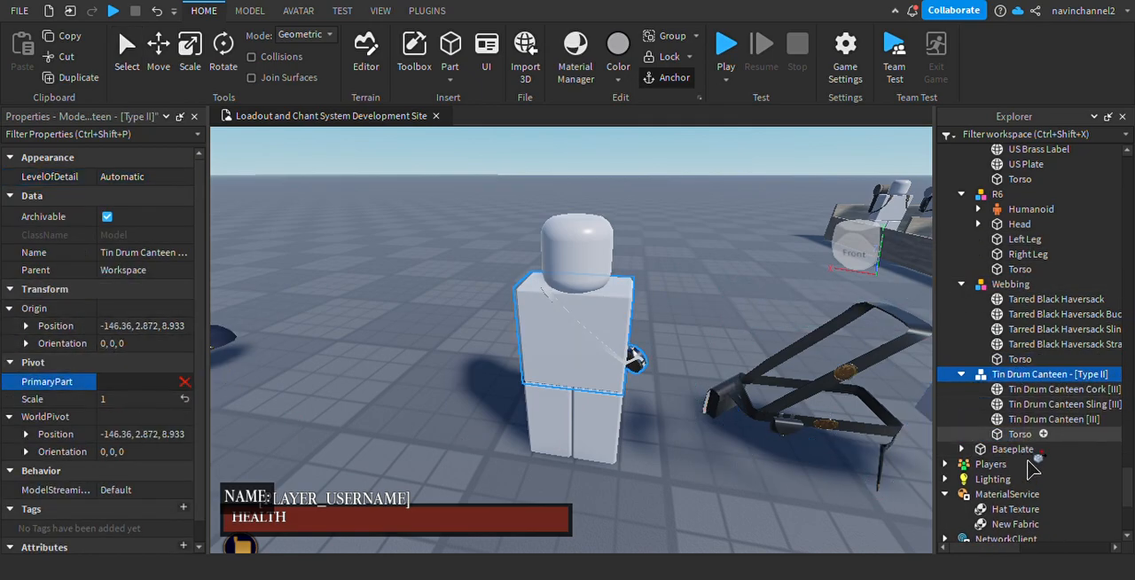
click(1020, 434)
Delete the R6 mannequin around the canteen and bring the haversack model into view.
click(580, 448)
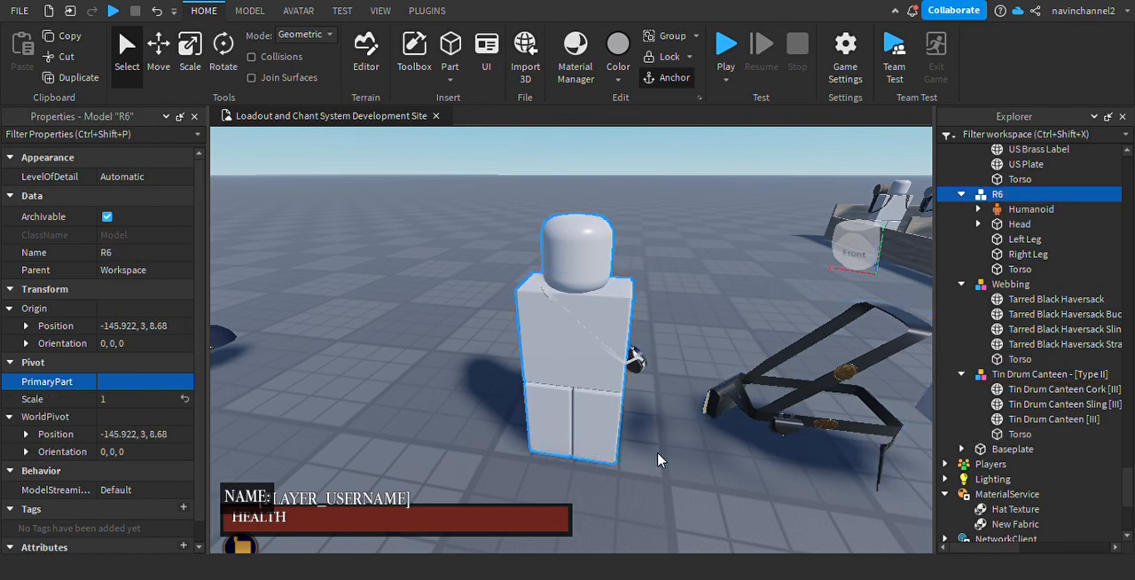
key(Delete)
right_drag(645, 456, 630, 380)
key(d)
key(s)
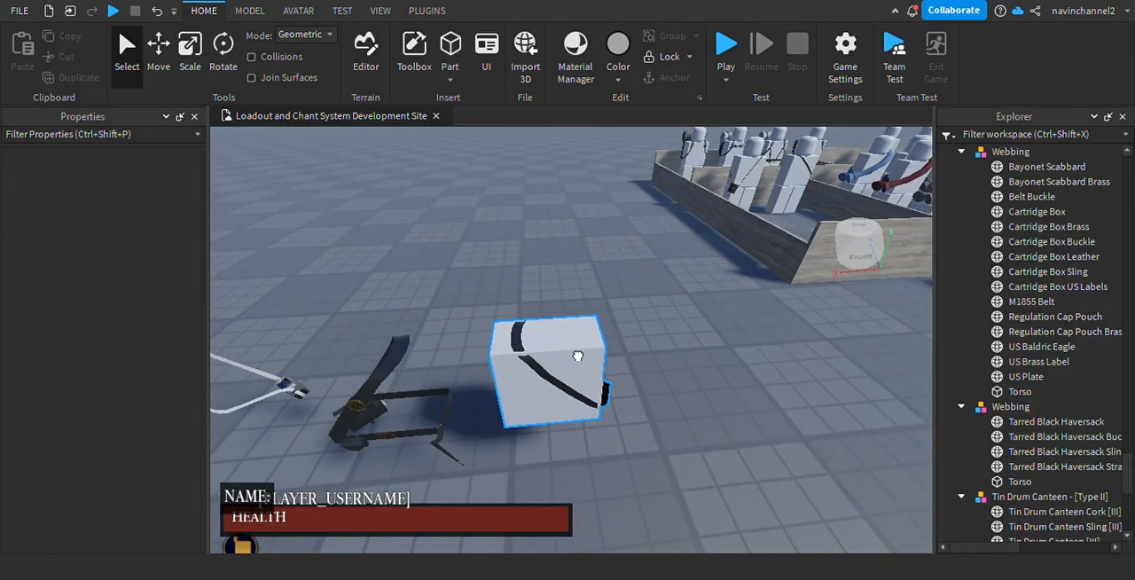
Set the transparency of the Torso inside the haversack's Webbing model to 1.
click(577, 355)
click(1019, 482)
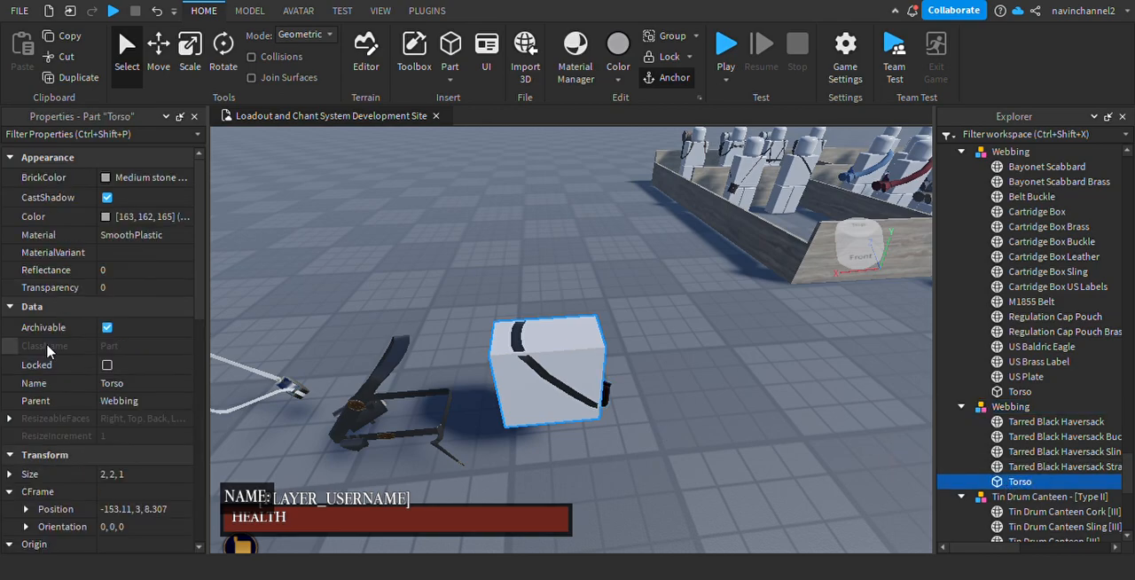
click(152, 292)
text(1)
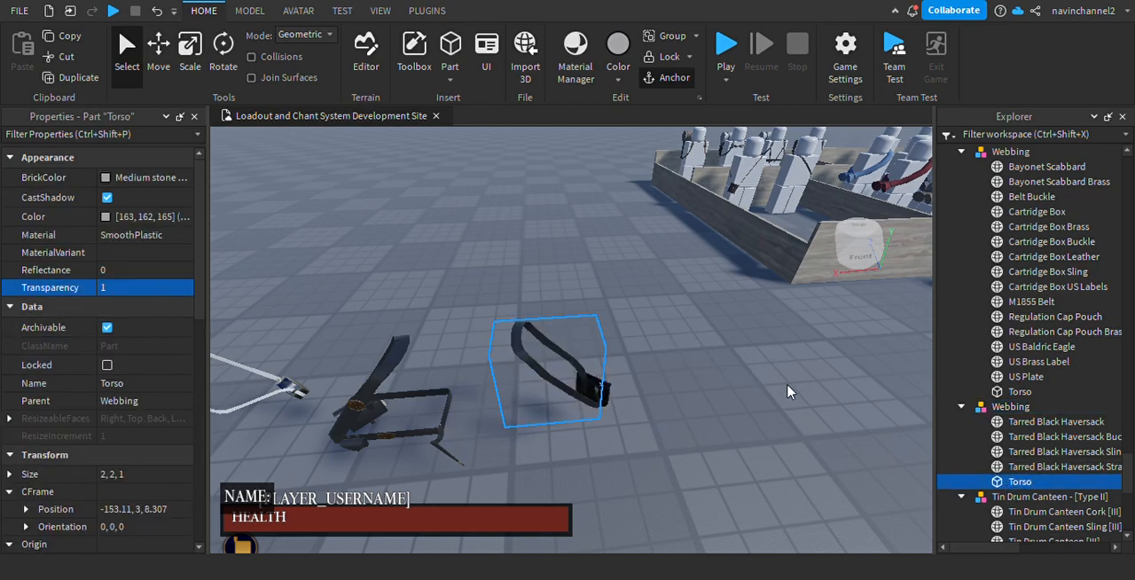
click(788, 391)
Align the haversack's Webbing model with the infantry Webbing by setting its origin position to -149.945, 3, 8.094.
right_drag(788, 391, 598, 420)
key(w)
click(512, 414)
key(s)
key(w)
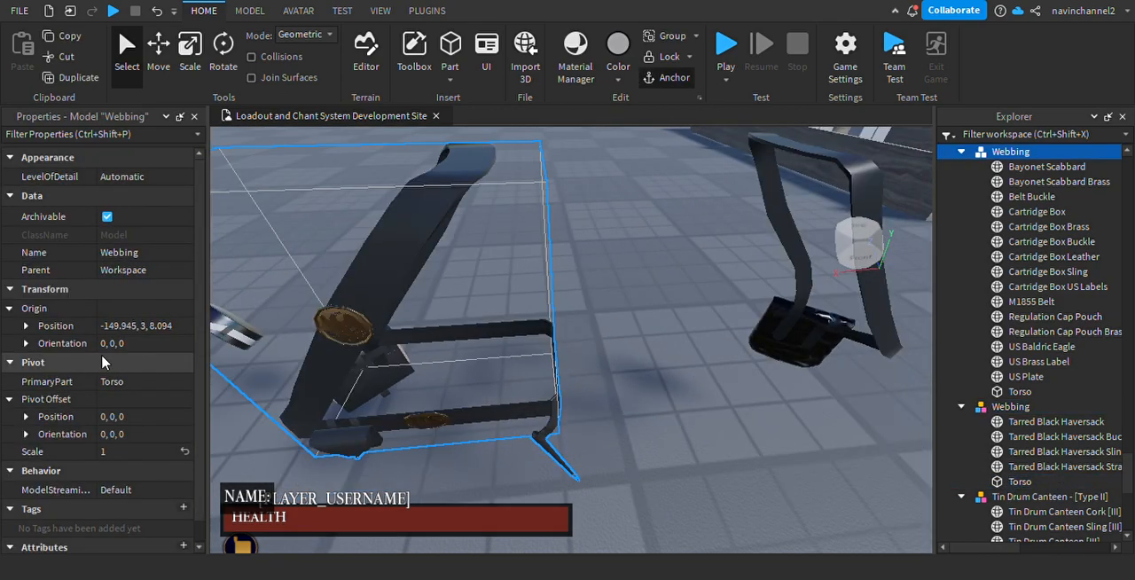
key(s)
click(131, 327)
click(743, 334)
key(s)
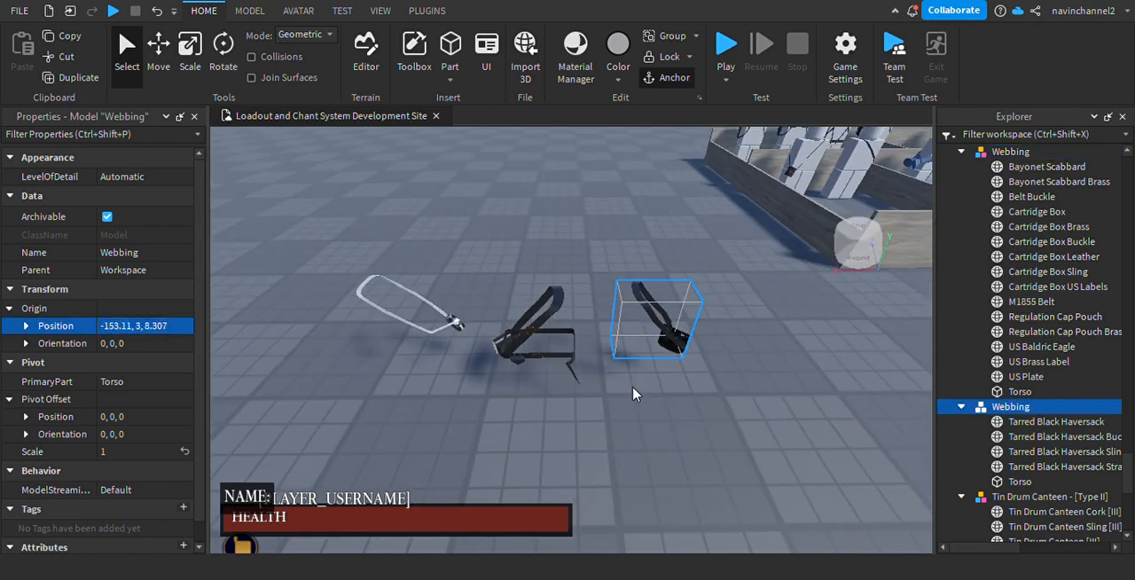
key(w)
key(Return)
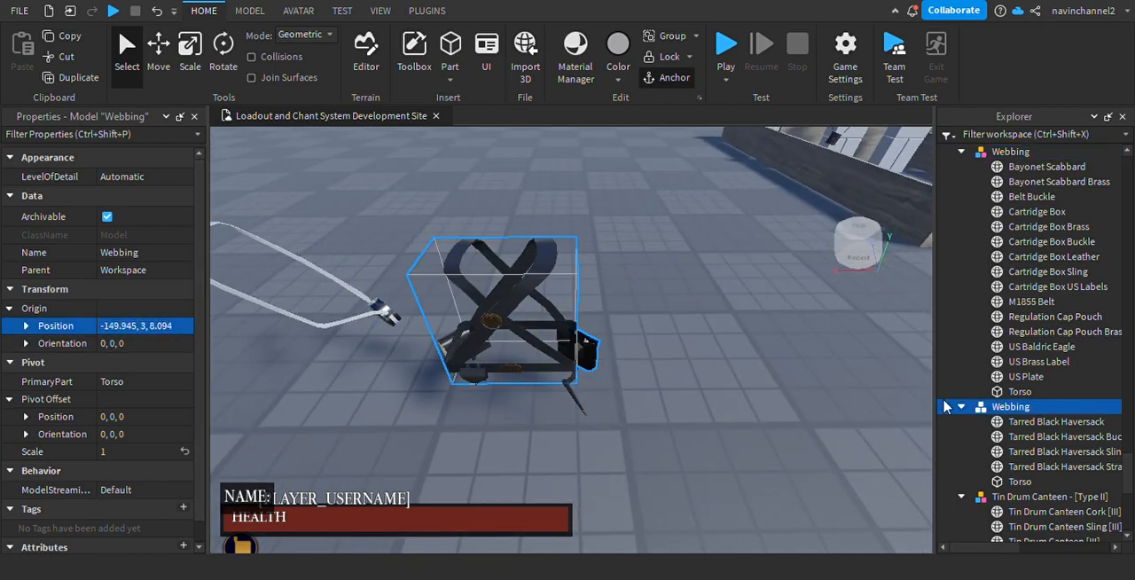
Move the four Tarred Black Haversack meshes into the infantry Webbing model, leaving their Torso behind.
scroll(1019, 337, down, 2)
click(1026, 352)
drag(1026, 352, 1023, 323)
click(1023, 339)
shift+click(1028, 381)
drag(1028, 381, 1096, 200)
right_drag(752, 333, 793, 350)
click(794, 350)
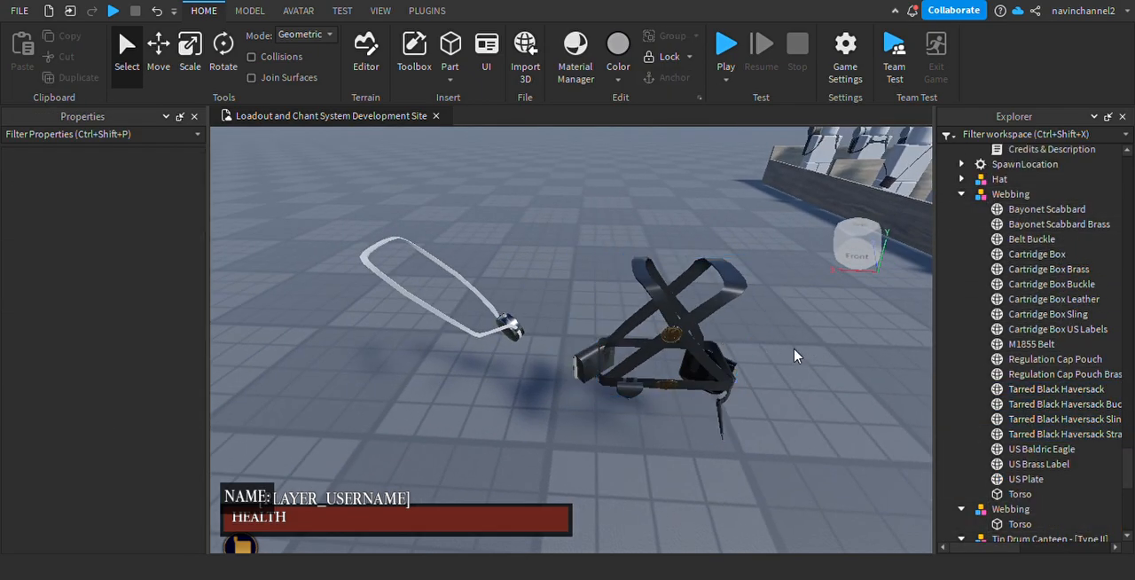
Examine the Tin Drum Canteen model beside the infantry Webbing and find its entries in the Explorer.
click(420, 317)
right_drag(420, 317, 562, 461)
scroll(562, 461, up, 3)
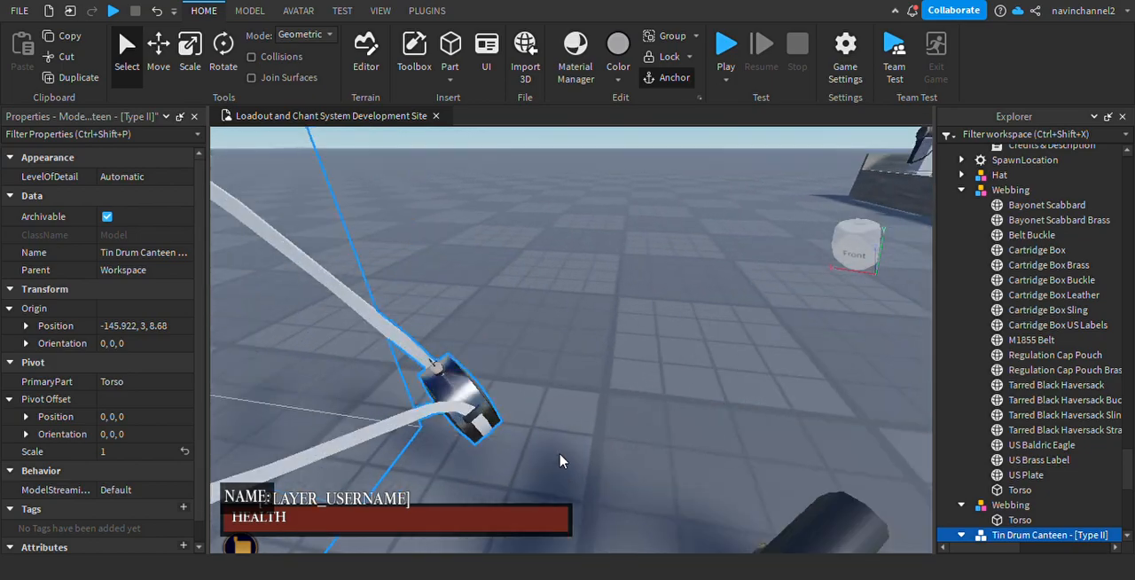
scroll(563, 461, down, 5)
scroll(869, 351, up, 2)
scroll(651, 449, up, 3)
right_drag(651, 449, 628, 427)
scroll(630, 427, down, 4)
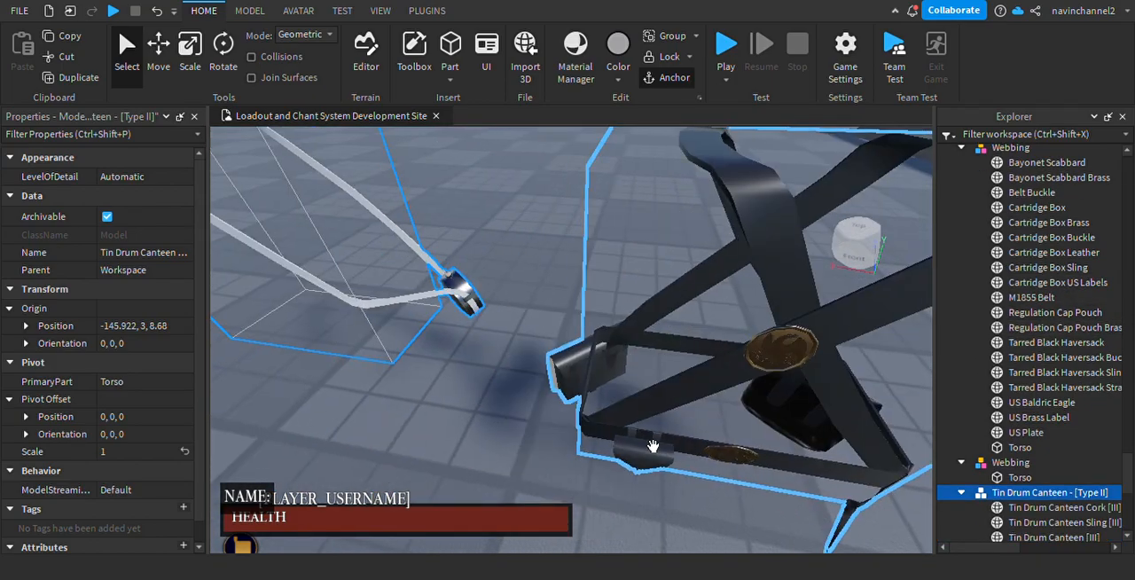
key(a)
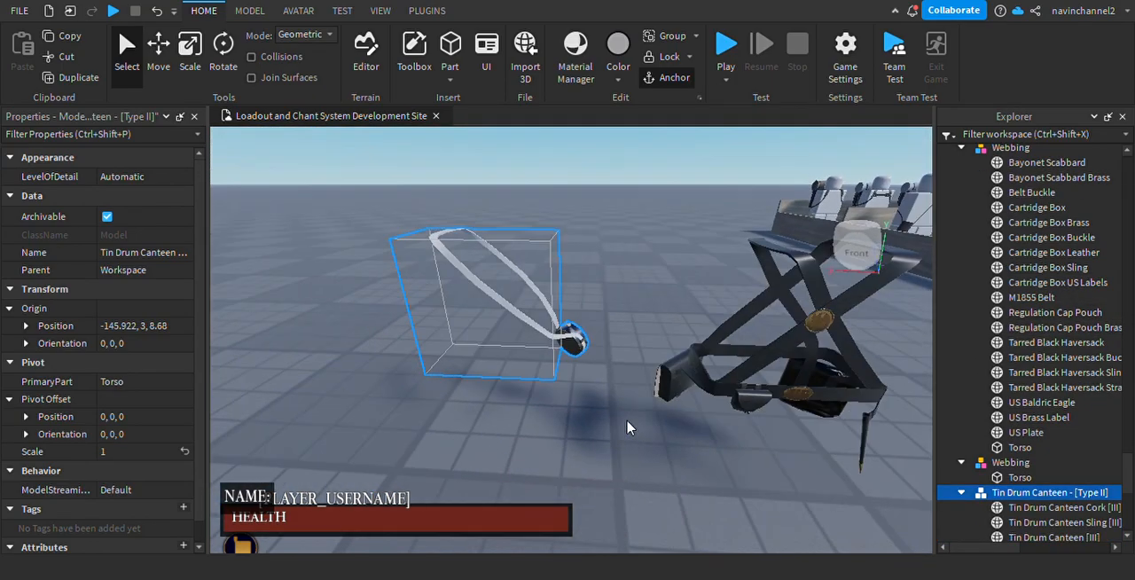
key(d)
scroll(1024, 284, down, 2)
scroll(1025, 297, up, 2)
scroll(1024, 301, up, 2)
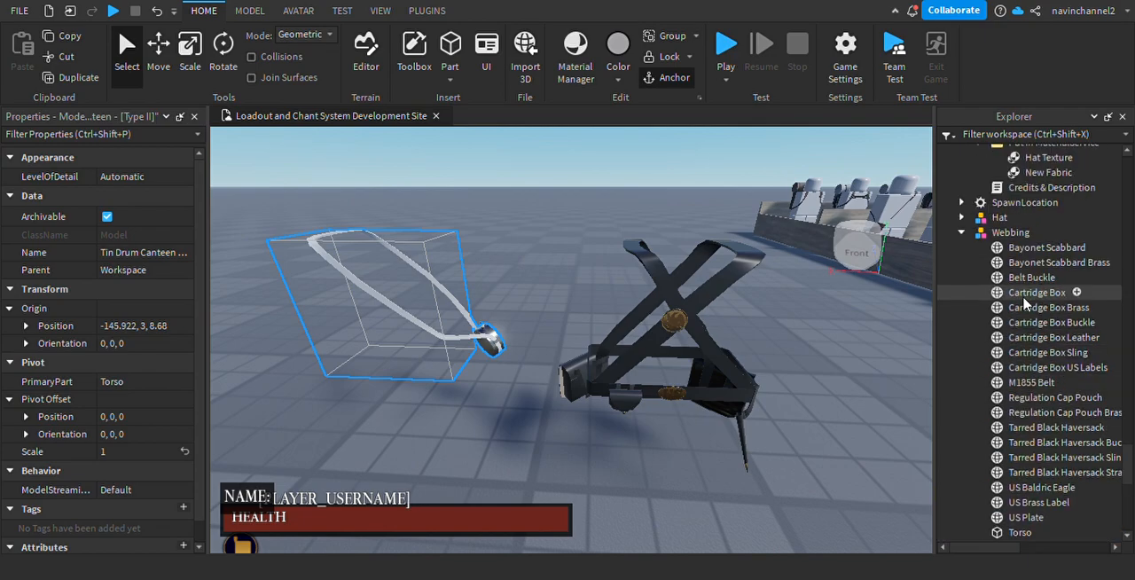
scroll(1025, 301, down, 2)
key(d)
key(a)
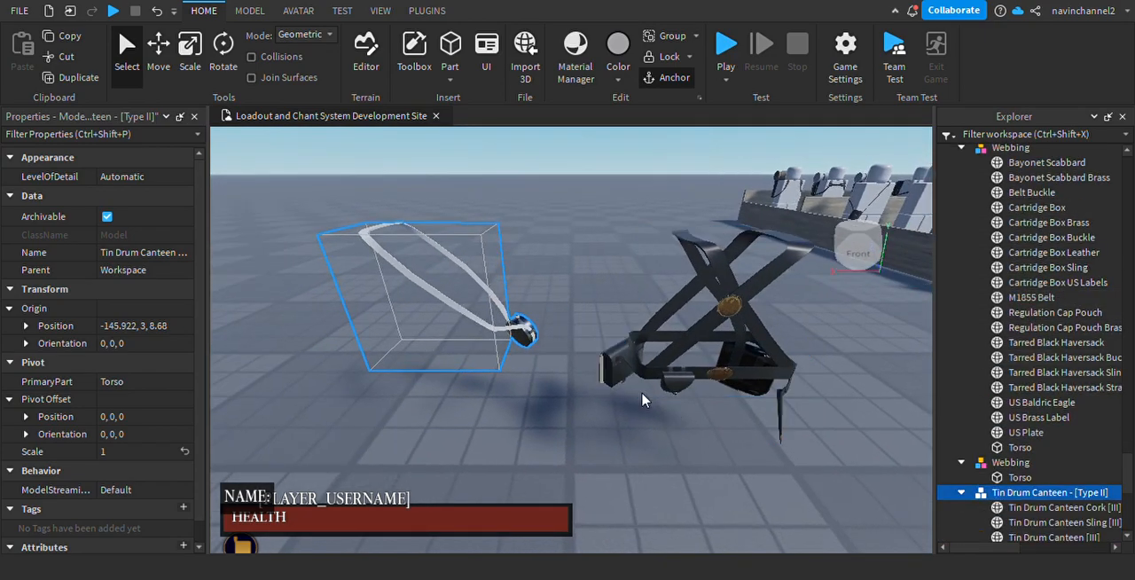
key(d)
right_drag(644, 399, 643, 399)
scroll(796, 378, down, 3)
right_drag(796, 379, 795, 378)
scroll(795, 379, up, 3)
scroll(795, 378, down, 3)
scroll(795, 379, up, 4)
scroll(795, 379, down, 4)
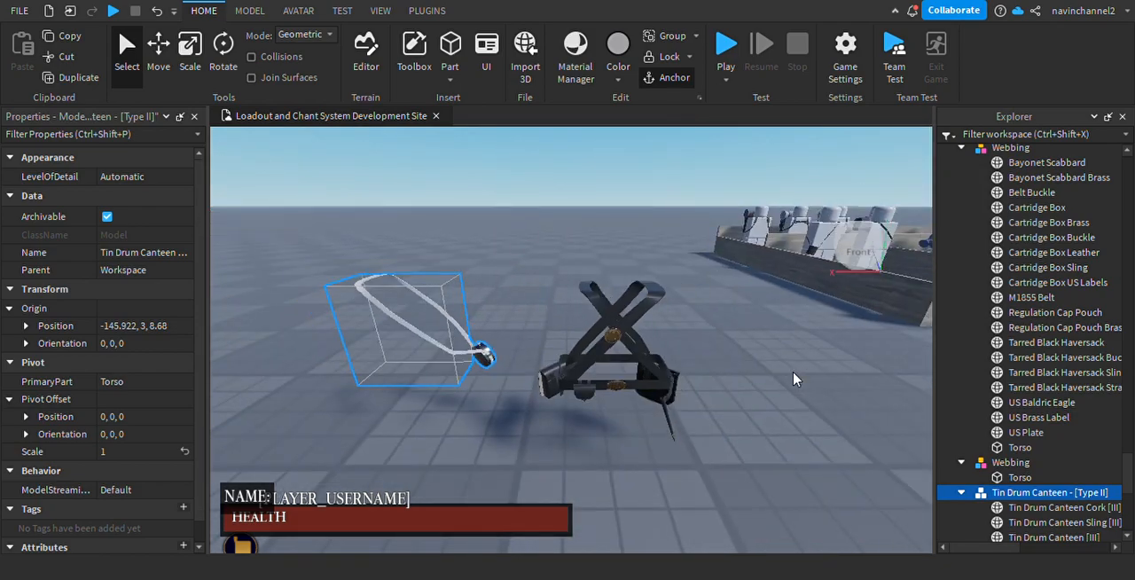
scroll(796, 379, up, 2)
scroll(795, 378, down, 3)
scroll(795, 378, up, 2)
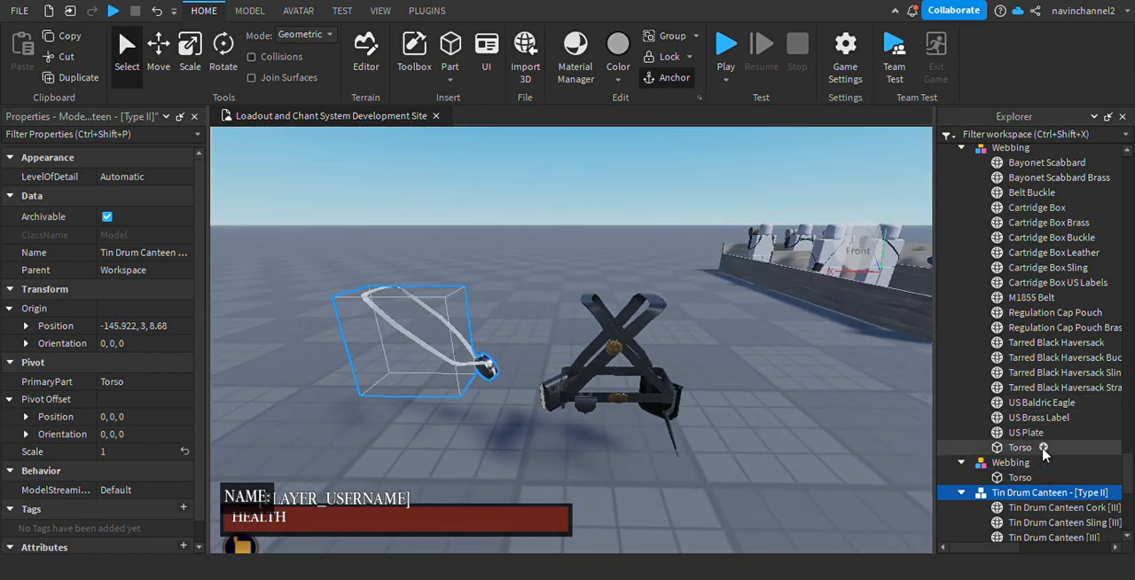
Align the Tin Drum Canteen model with the infantry Webbing by setting its origin position to -149.945, 3, 8.094.
scroll(1015, 377, down, 2)
click(1016, 423)
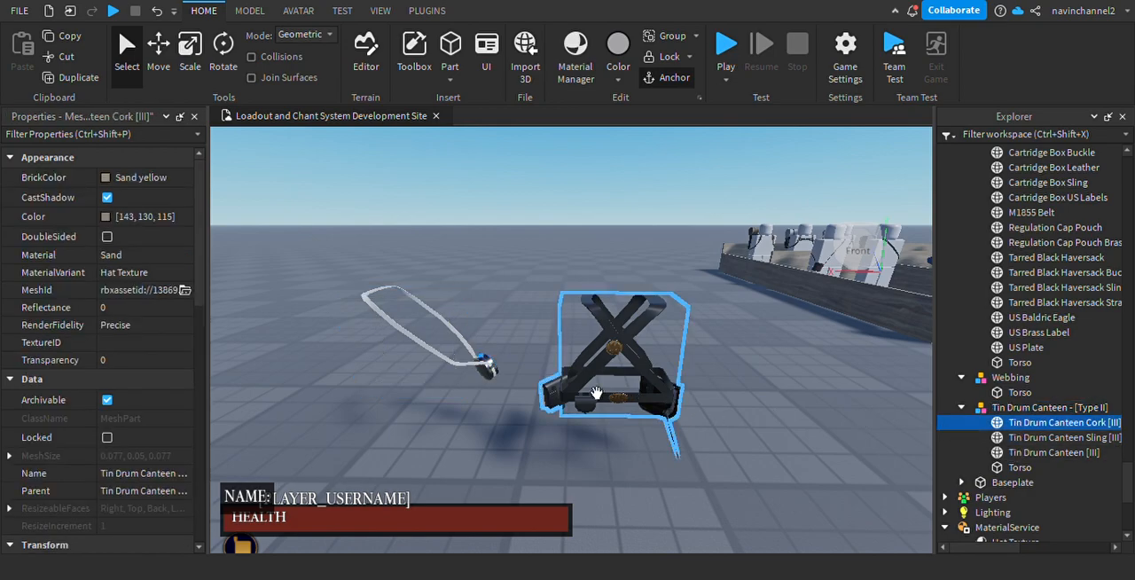
click(483, 367)
right_drag(484, 367, 483, 368)
click(593, 357)
click(398, 306)
key(Return)
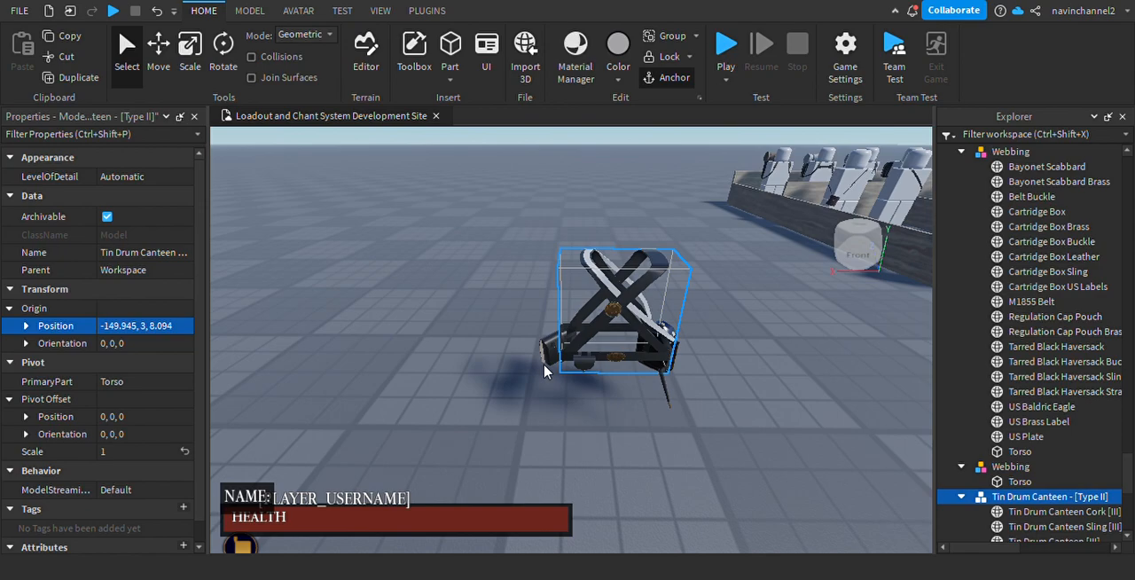
Move the Tin Drum Canteen cork, sling and body meshes into the infantry Webbing model, leaving their Torso behind.
scroll(1096, 346, down, 3)
click(1064, 384)
shift+click(1053, 414)
drag(1053, 414, 1008, 197)
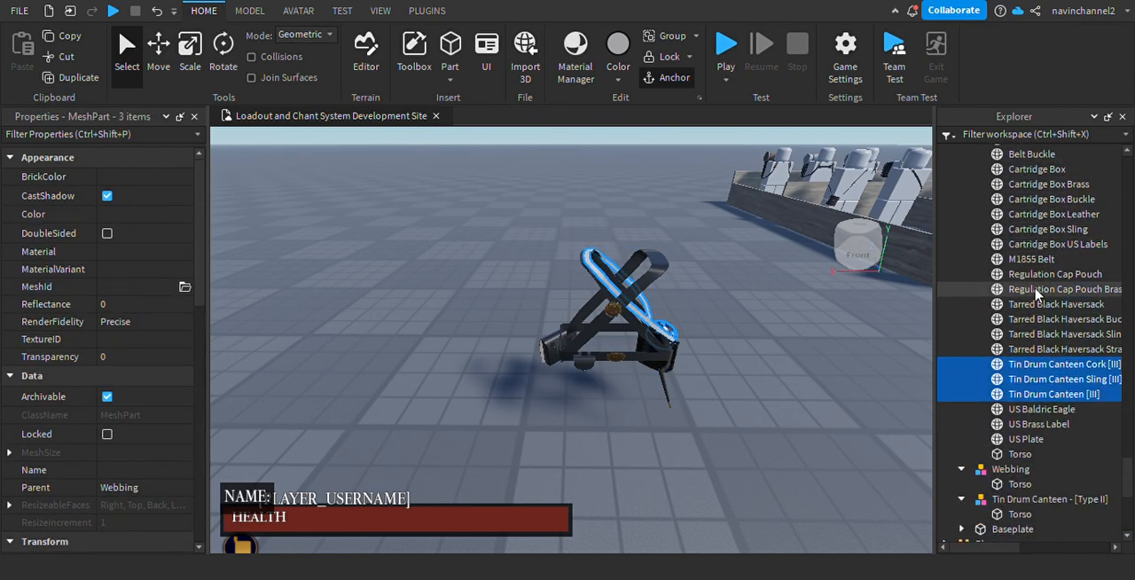
Delete the leftover haversack Webbing and Tin Drum Canteen models, and collapse the combined Webbing in the Explorer.
click(1011, 499)
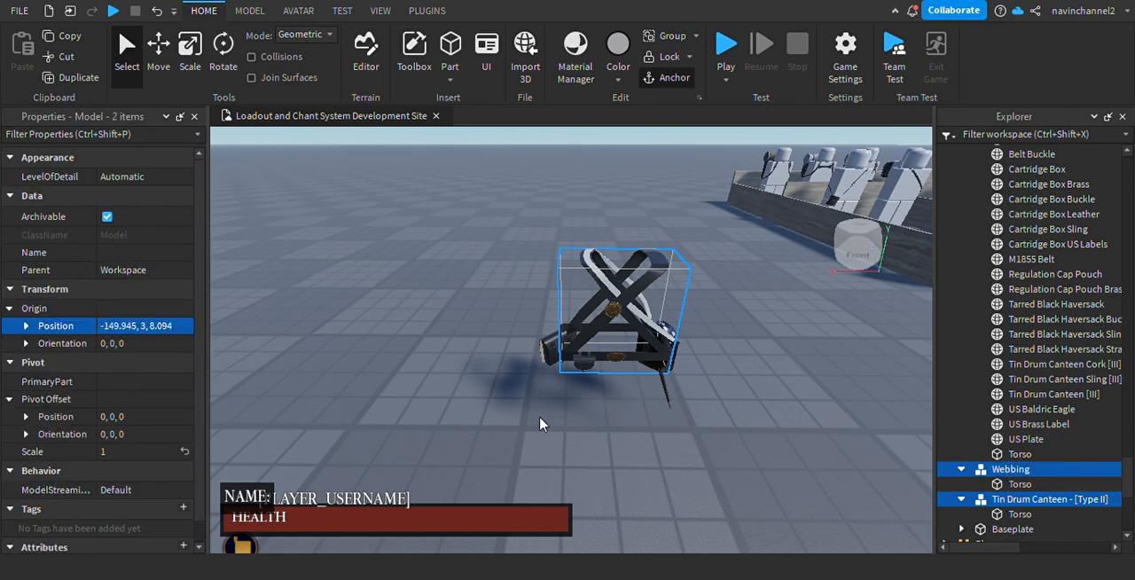
key(Delete)
scroll(1005, 337, up, 7)
click(987, 454)
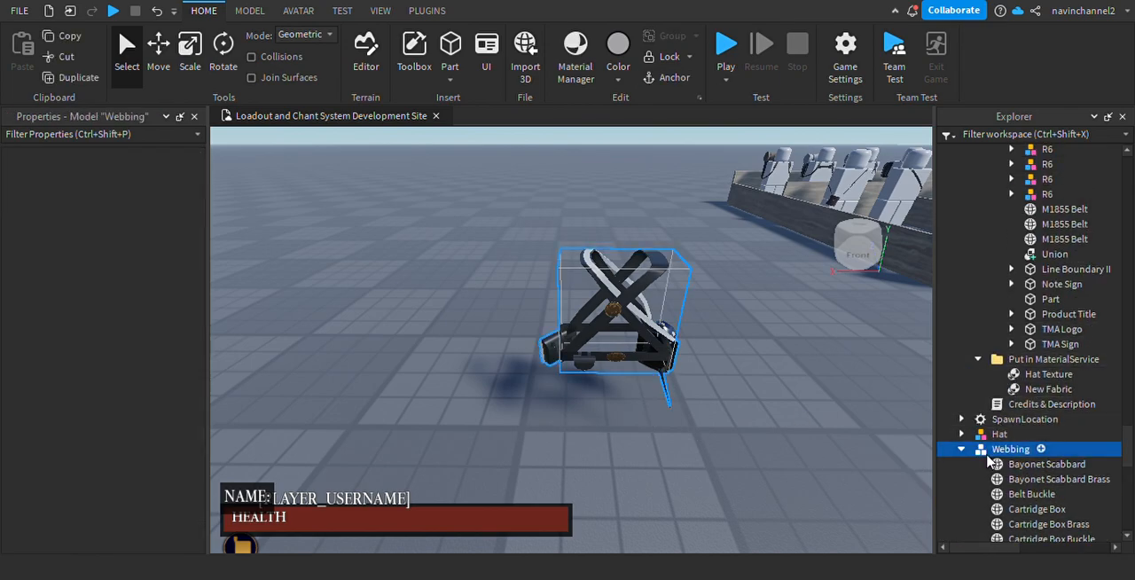
click(962, 451)
Move the hat across the baseplate so that it sits right beside the combined Webbing model.
right_drag(824, 427, 820, 461)
scroll(666, 216, down, 5)
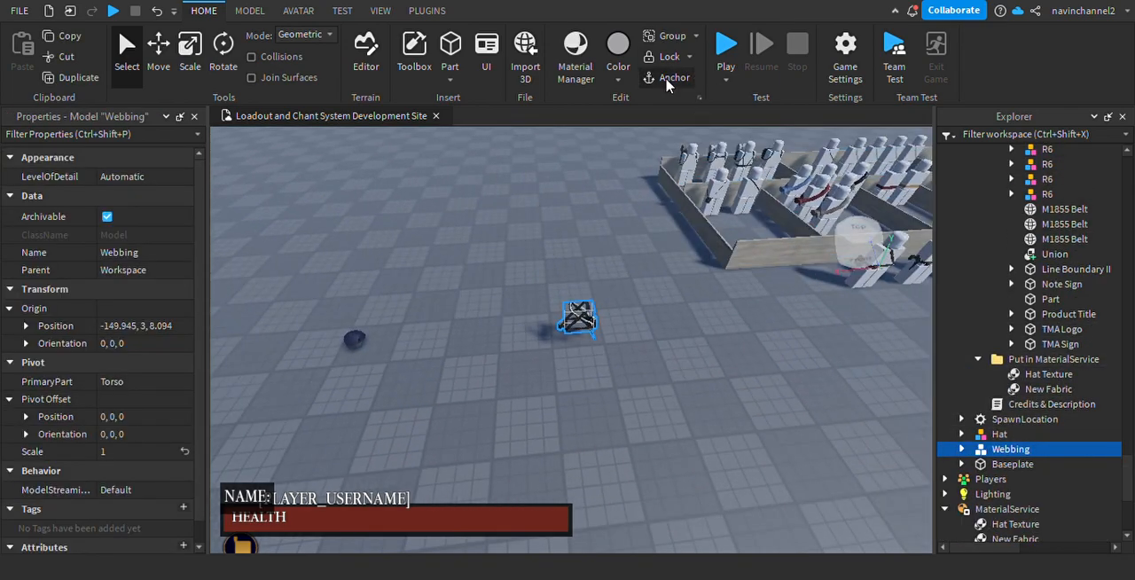
right_drag(654, 336, 600, 336)
scroll(572, 333, up, 3)
click(405, 258)
drag(432, 260, 675, 329)
click(669, 400)
right_drag(669, 400, 704, 400)
scroll(684, 292, up, 4)
right_drag(683, 292, 754, 261)
scroll(544, 288, down, 3)
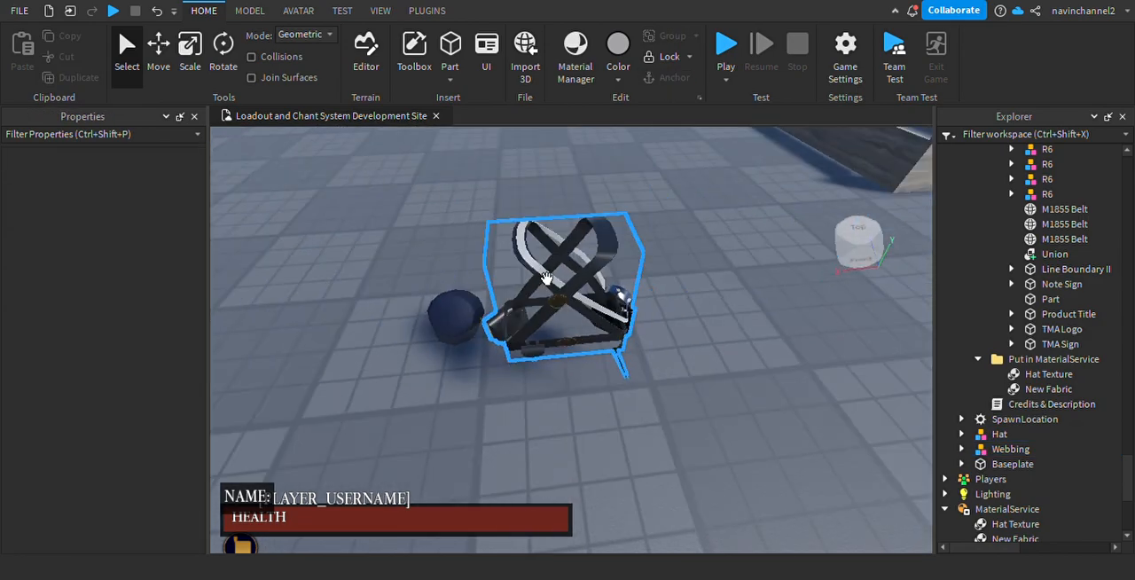
right_drag(630, 346, 612, 335)
Collapse the Maine's Civil War Accessories and Maine's Civil War Kits folders in the Workspace.
scroll(631, 346, down, 1)
scroll(629, 345, down, 3)
scroll(1063, 282, down, 5)
scroll(1056, 355, up, 12)
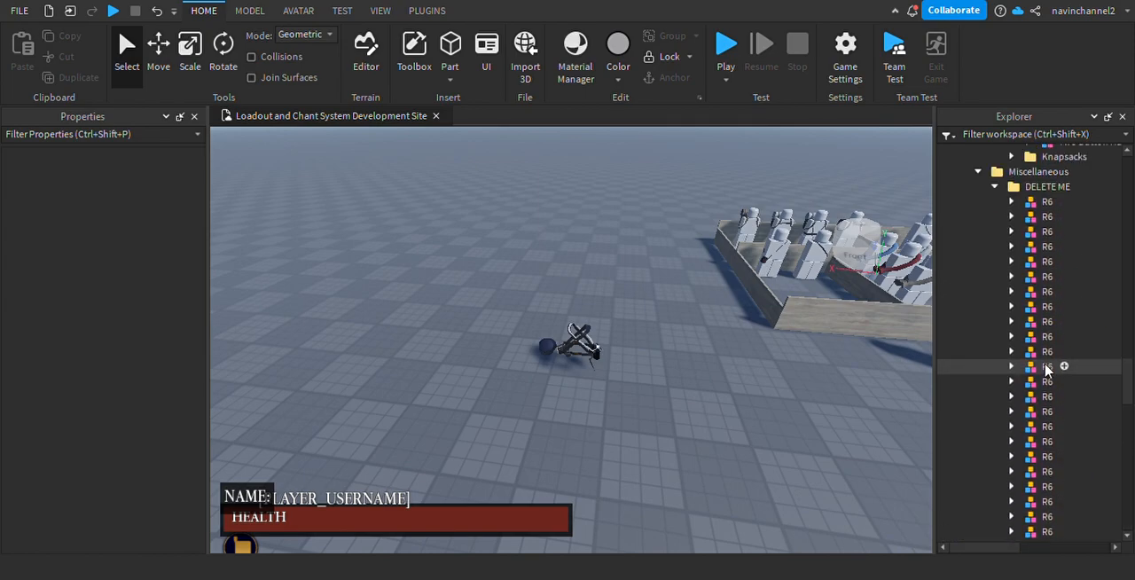
scroll(1055, 266, up, 8)
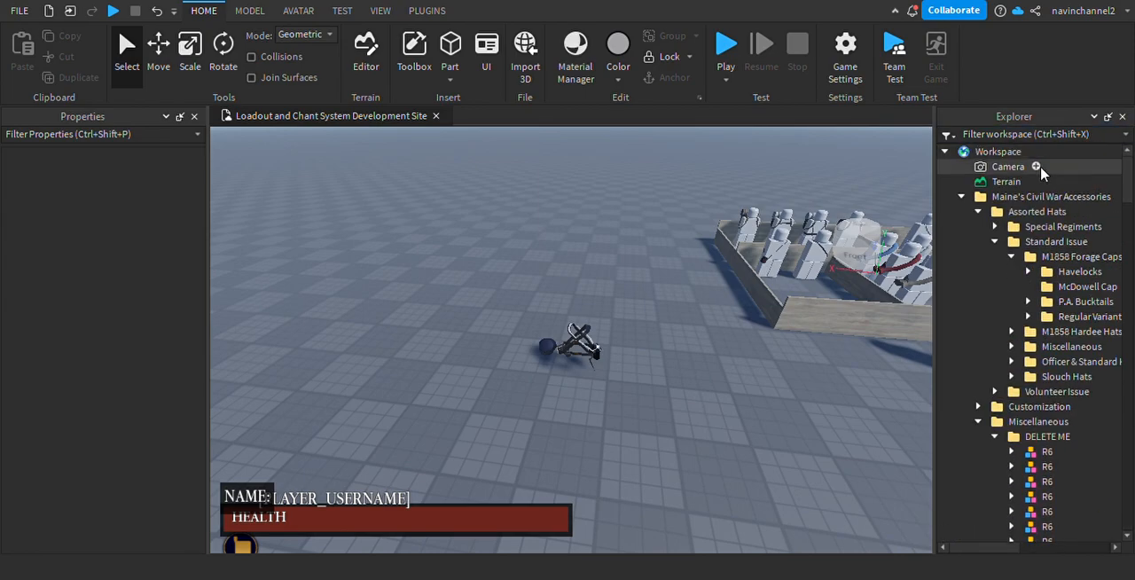
right_drag(580, 372, 639, 408)
scroll(644, 382, up, 4)
scroll(621, 337, down, 3)
right_drag(621, 337, 567, 332)
click(945, 152)
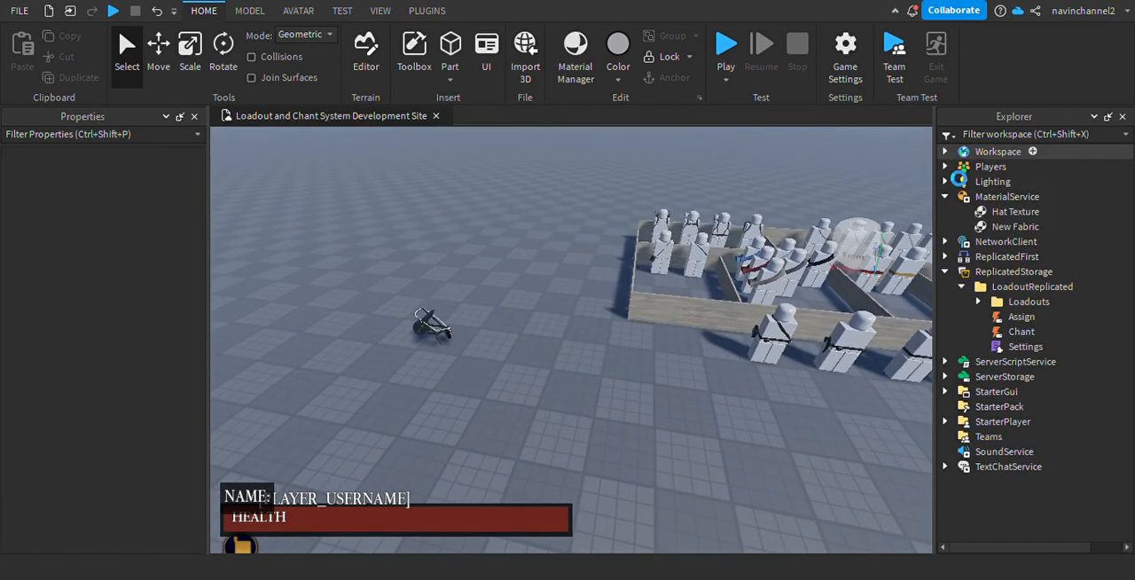
click(945, 152)
click(962, 197)
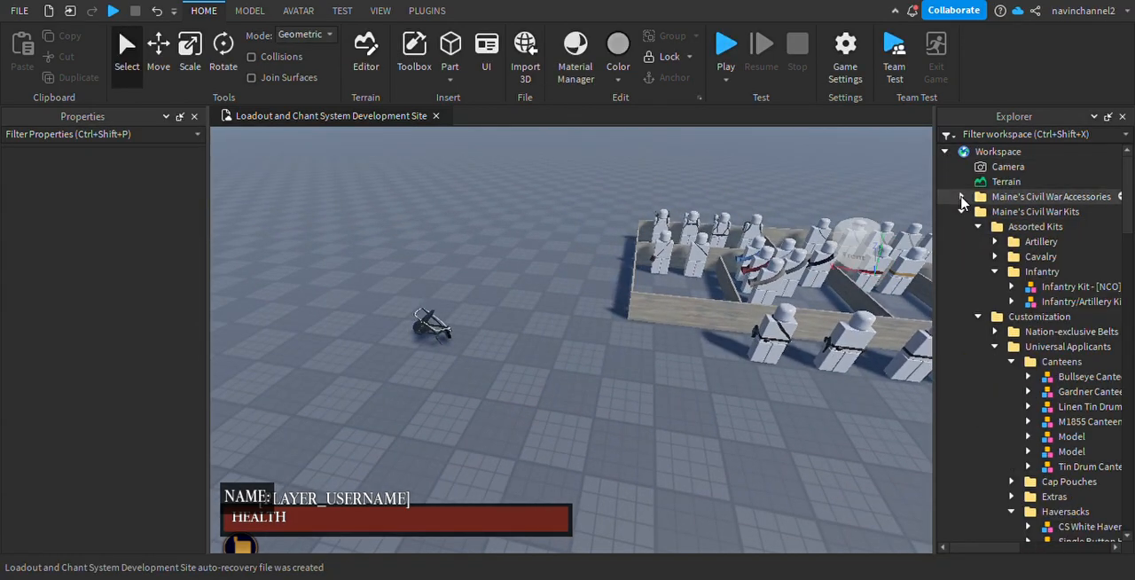
click(962, 211)
click(1010, 197)
shift+click(1019, 211)
Insert an R6 Dummy from the Toolbox near the hat and webbing, and close the Toolbox.
click(700, 421)
right_drag(576, 208, 563, 217)
click(426, 62)
right_drag(524, 345, 541, 337)
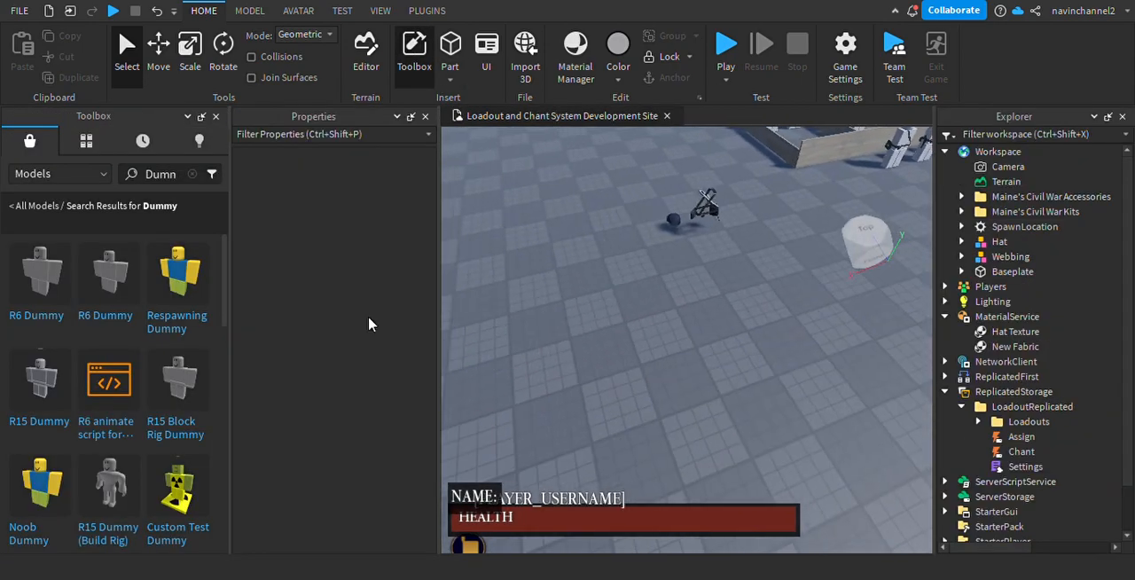
key(ctrl+shift+p)
text(ssss)
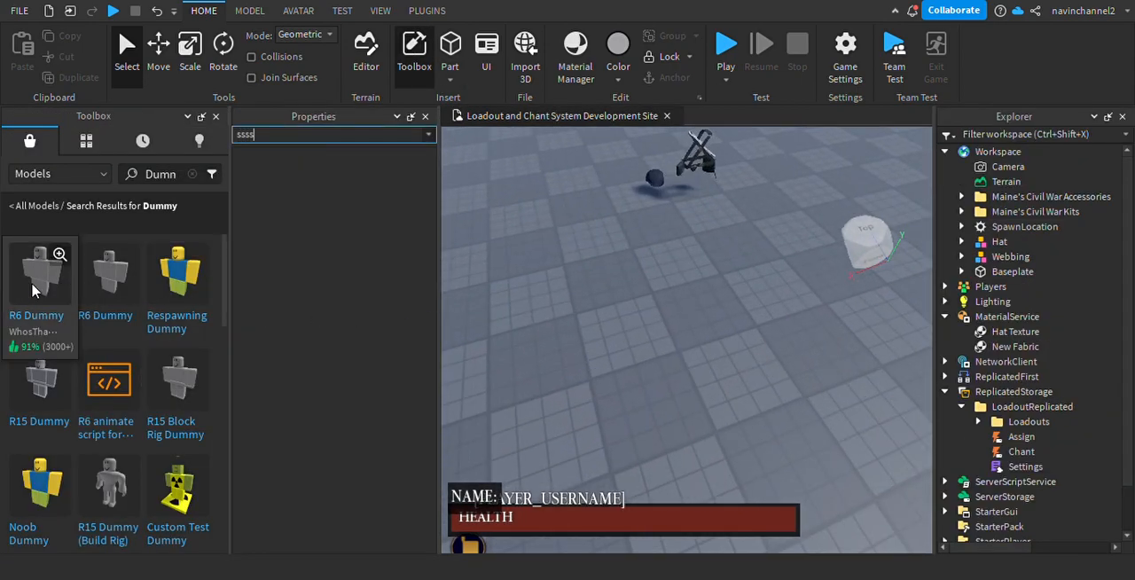
right_drag(577, 301, 598, 292)
key(s)
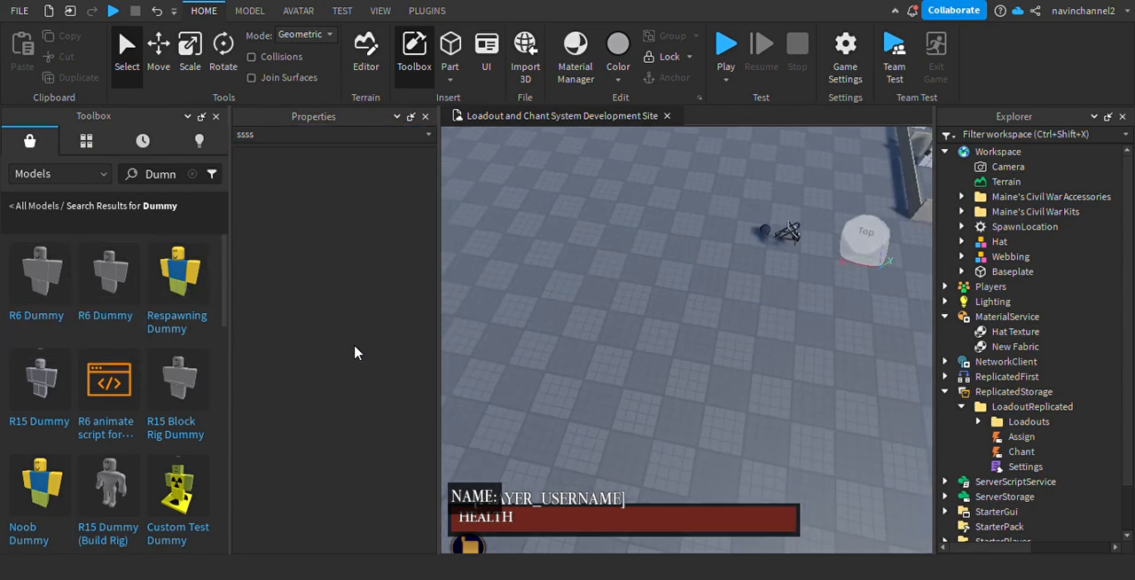
drag(368, 353, 750, 375)
key(f)
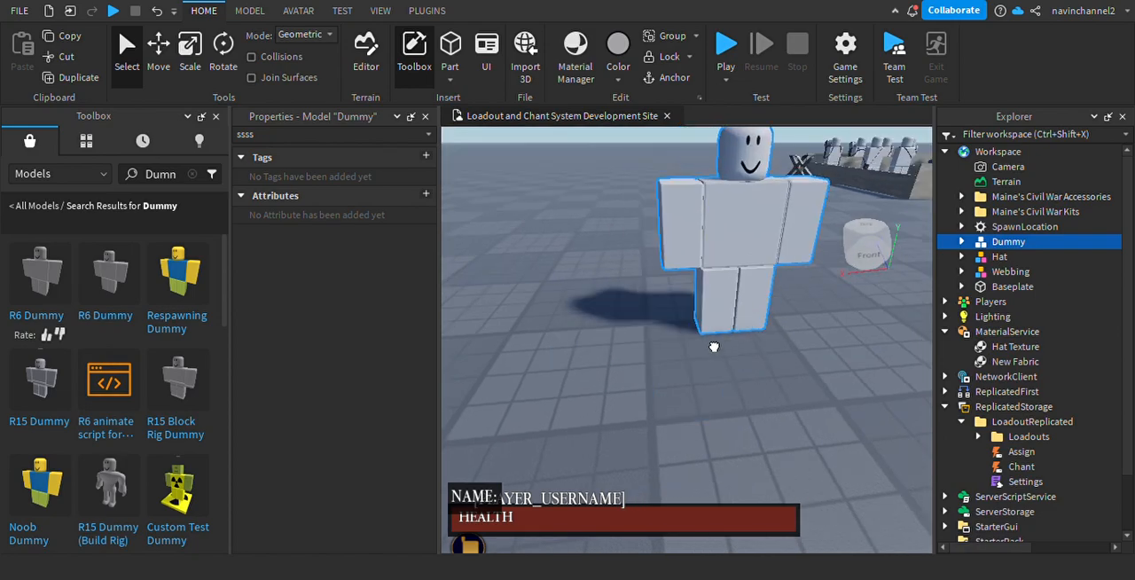
scroll(709, 401, down, 4)
click(708, 401)
click(215, 117)
right_drag(600, 274, 568, 262)
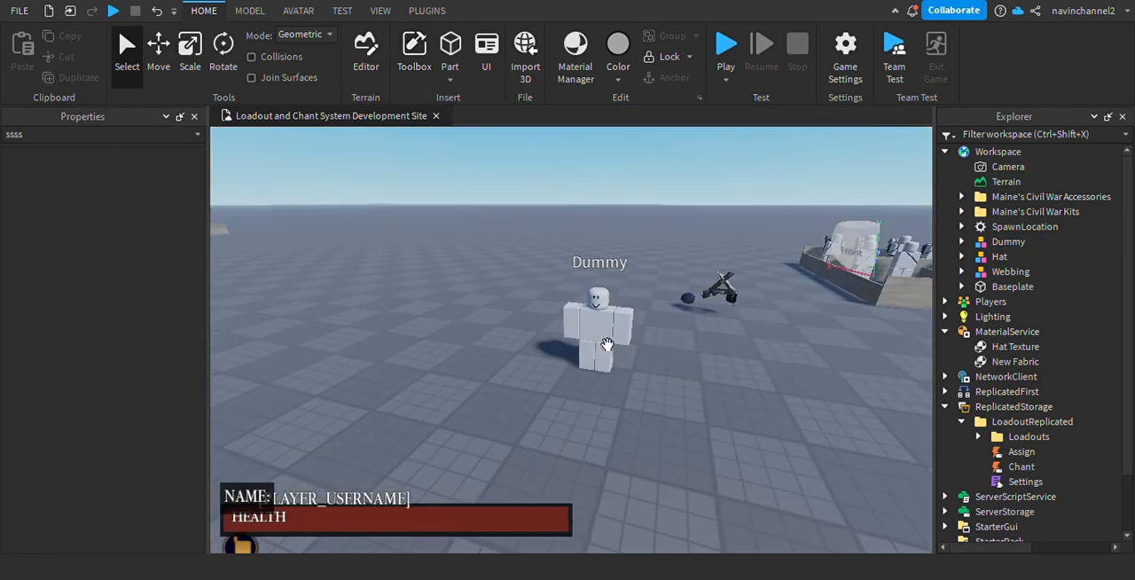
Select the inserted Dummy and expand its parts in the Explorer.
click(605, 343)
scroll(687, 387, up, 4)
right_drag(735, 309, 753, 339)
scroll(754, 339, down, 3)
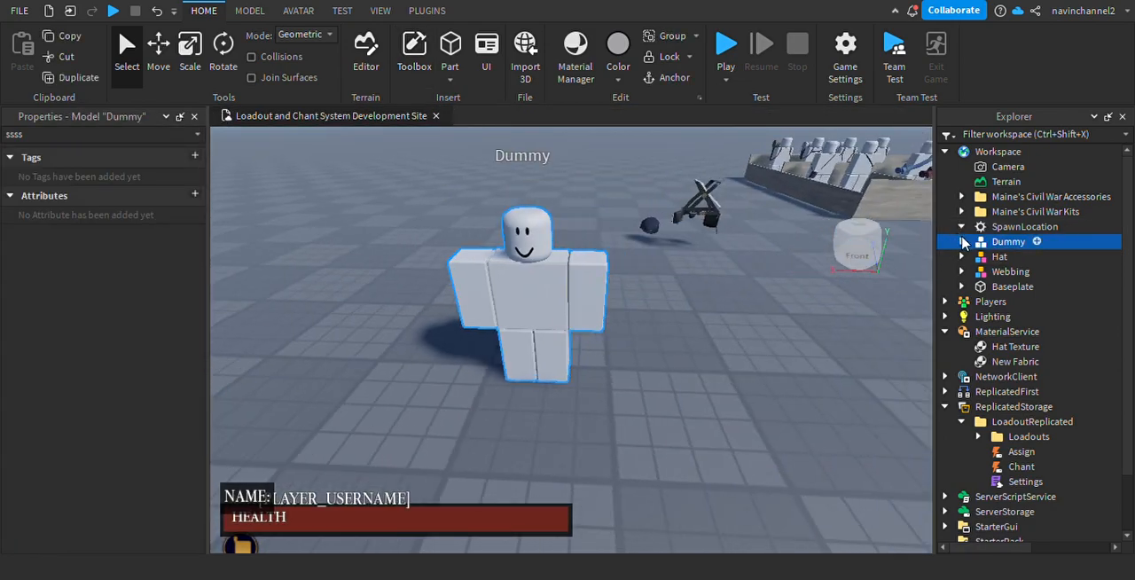
click(961, 228)
click(962, 238)
click(961, 212)
click(961, 212)
click(961, 227)
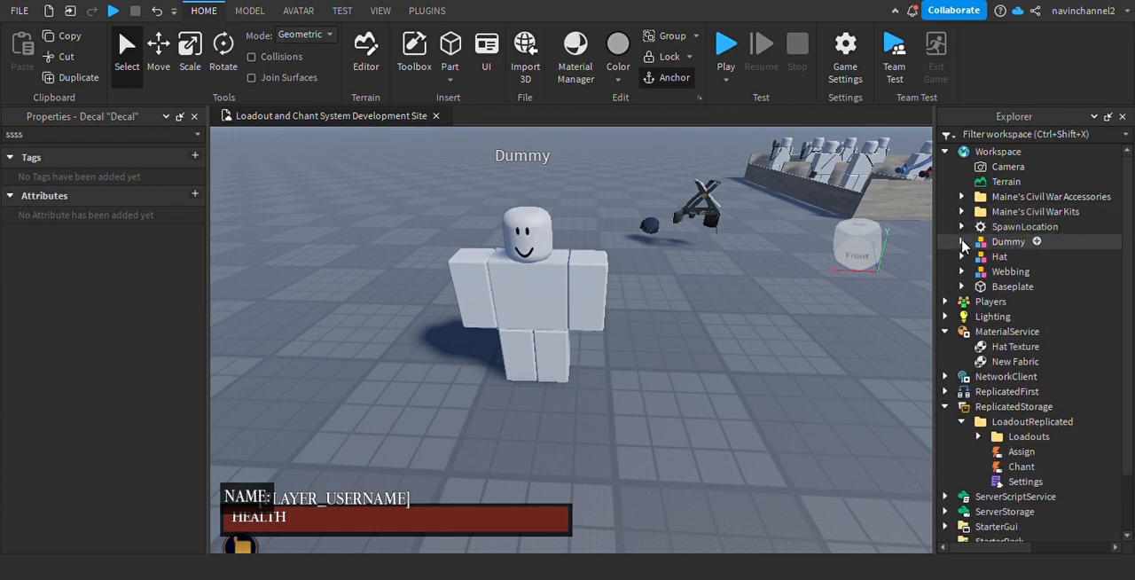
click(961, 242)
click(1009, 242)
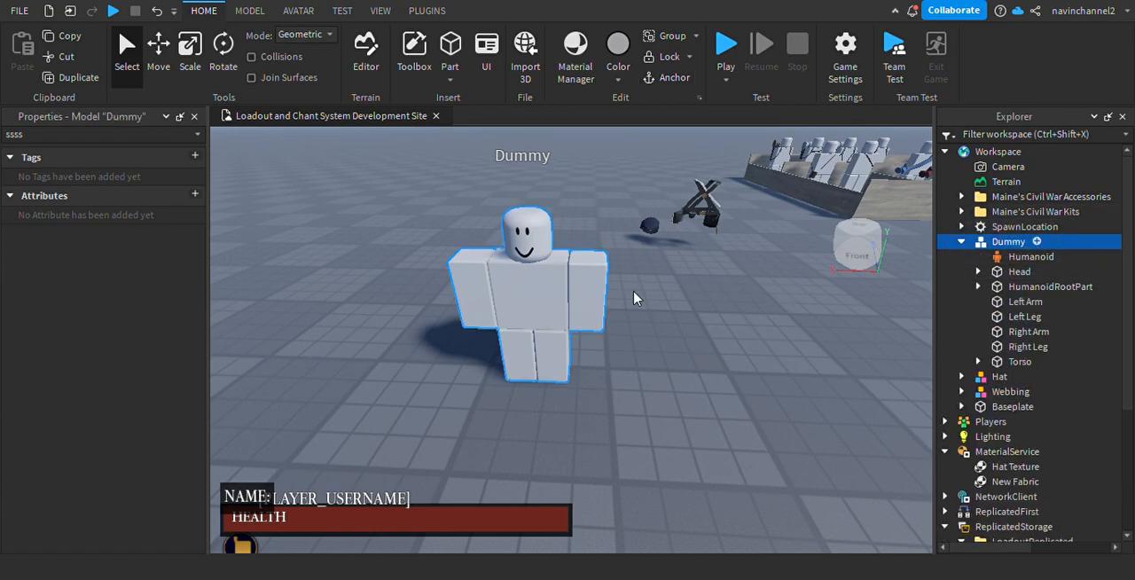
Add blank Pants and Shirt objects to the Dummy.
click(968, 323)
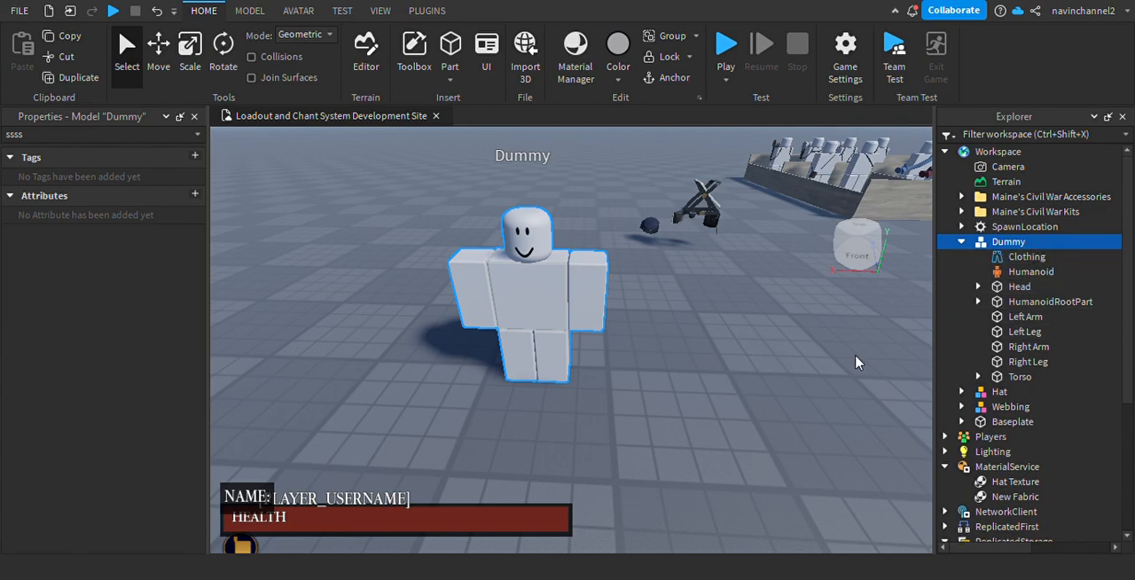
click(1029, 286)
click(1027, 272)
Copy the Pants and Shirt from the Private folder of the 149th Pennsylvania loadout in ReplicatedStorage.
scroll(983, 344, down, 5)
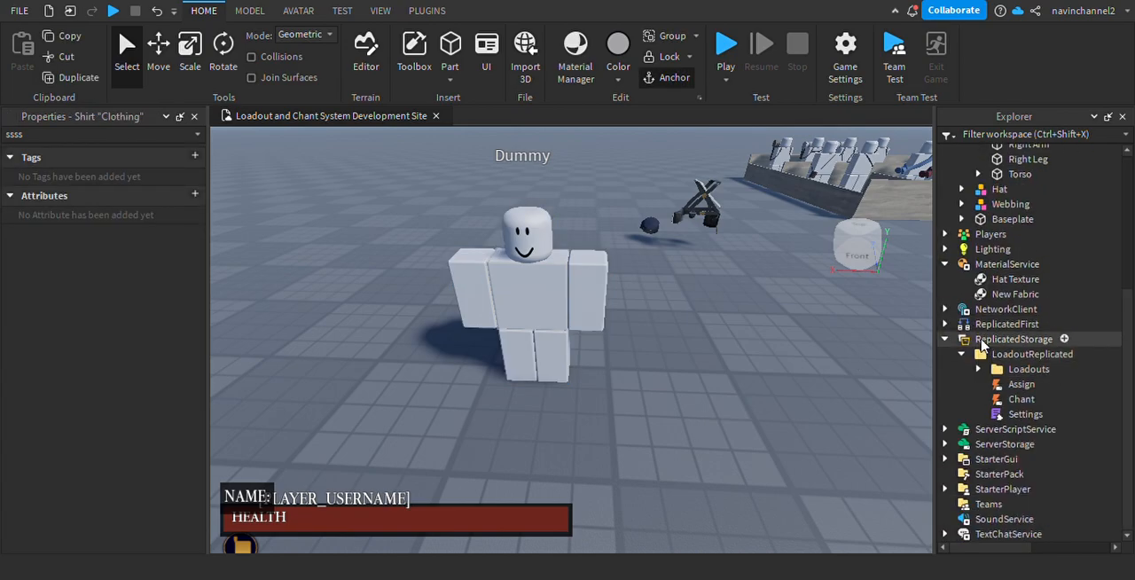
click(978, 369)
scroll(984, 312, down, 5)
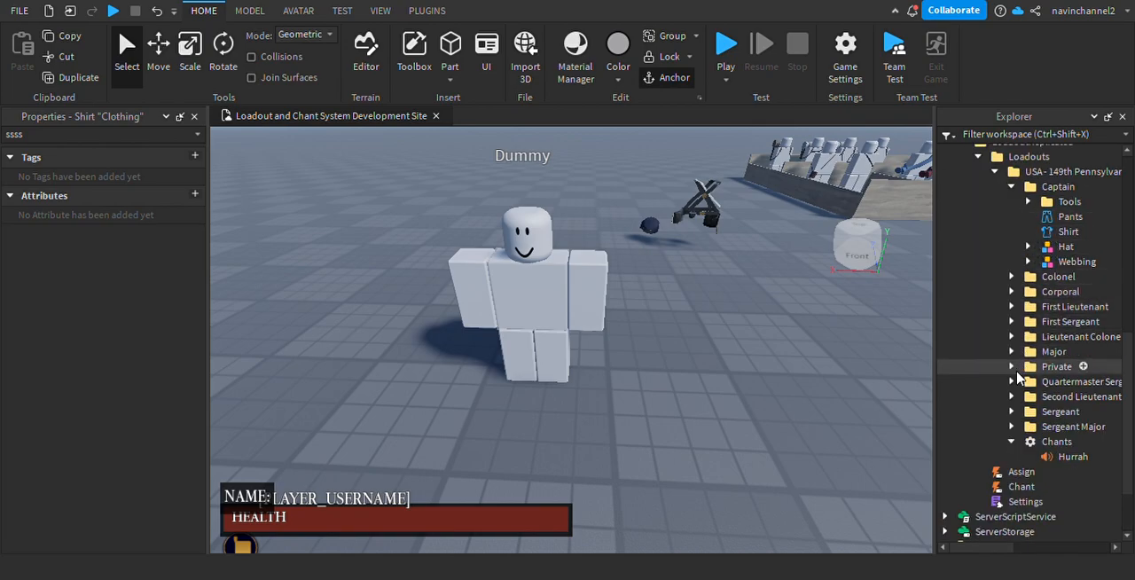
click(1011, 366)
scroll(1014, 369, up, 2)
scroll(1046, 359, down, 3)
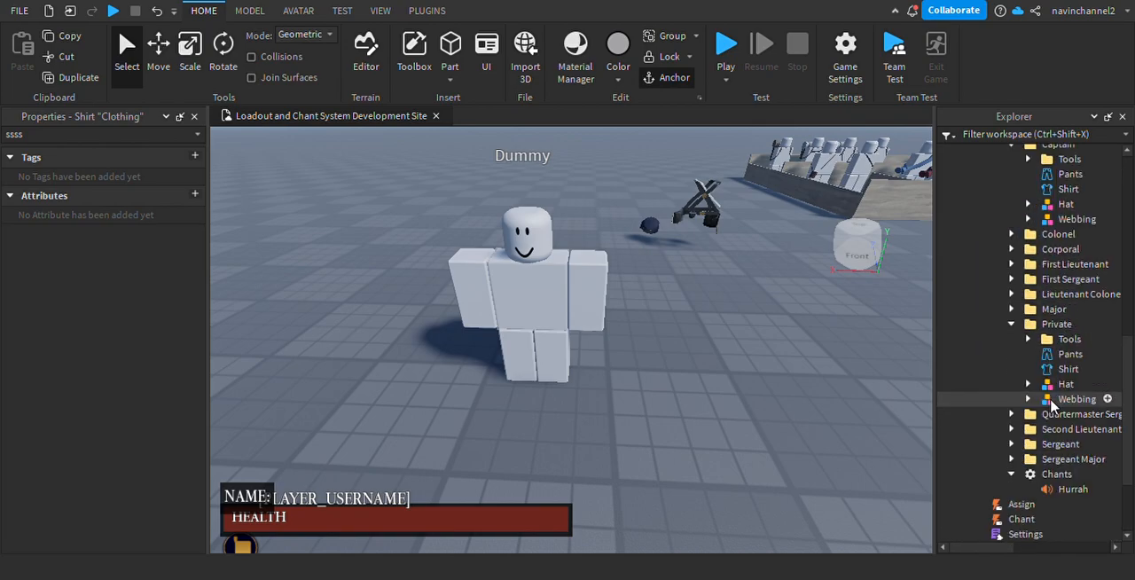
click(1052, 355)
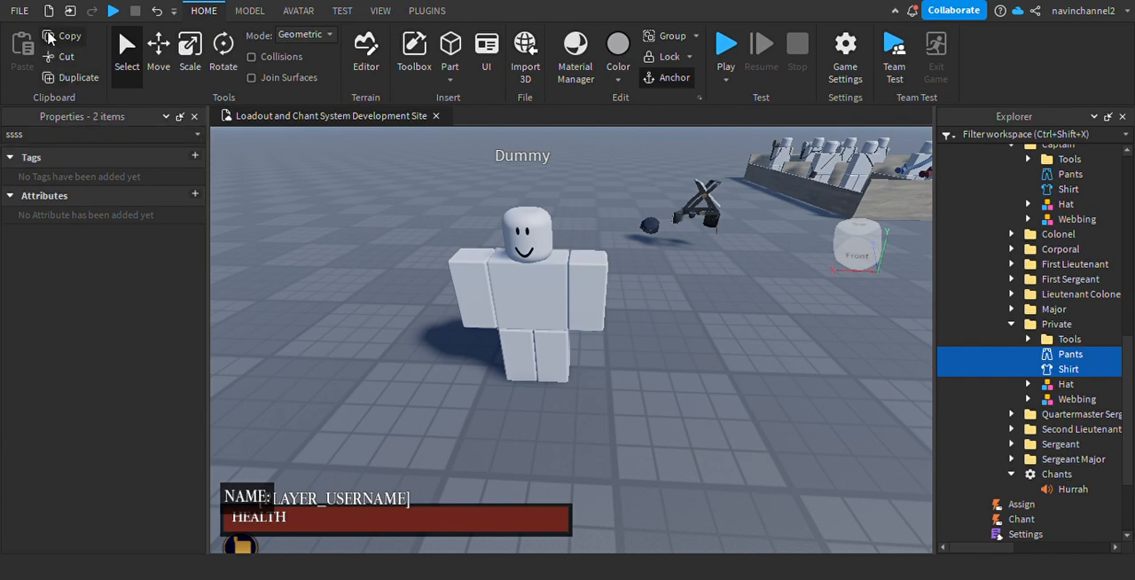
Delete the two blank Clothing objects from the Dummy.
scroll(989, 298, up, 10)
click(1024, 253)
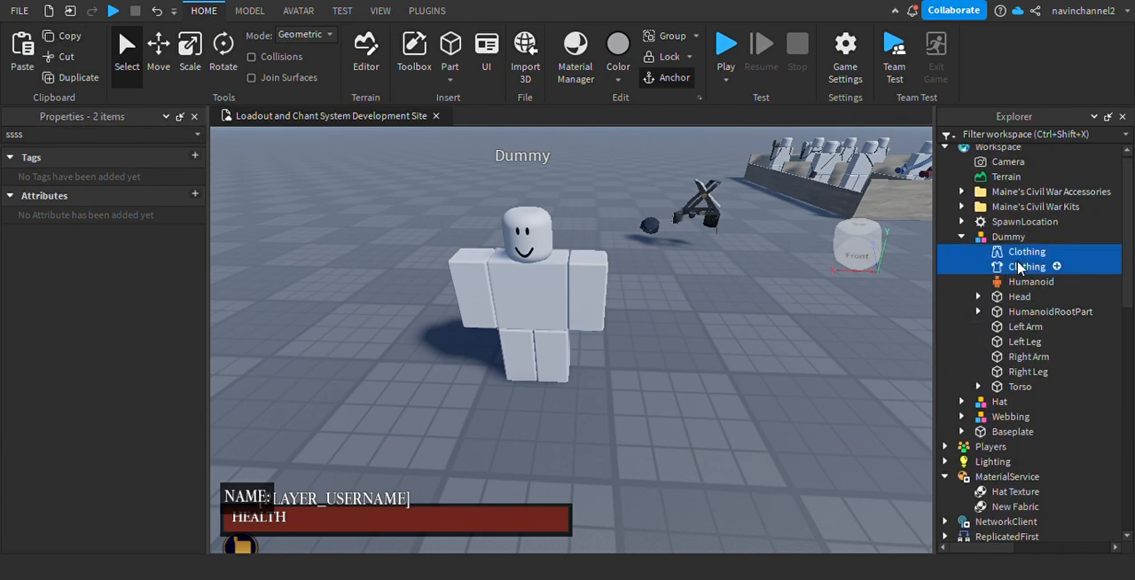
key(Delete)
Paste the copied Private's Pants and Shirt into the Dummy.
click(1002, 235)
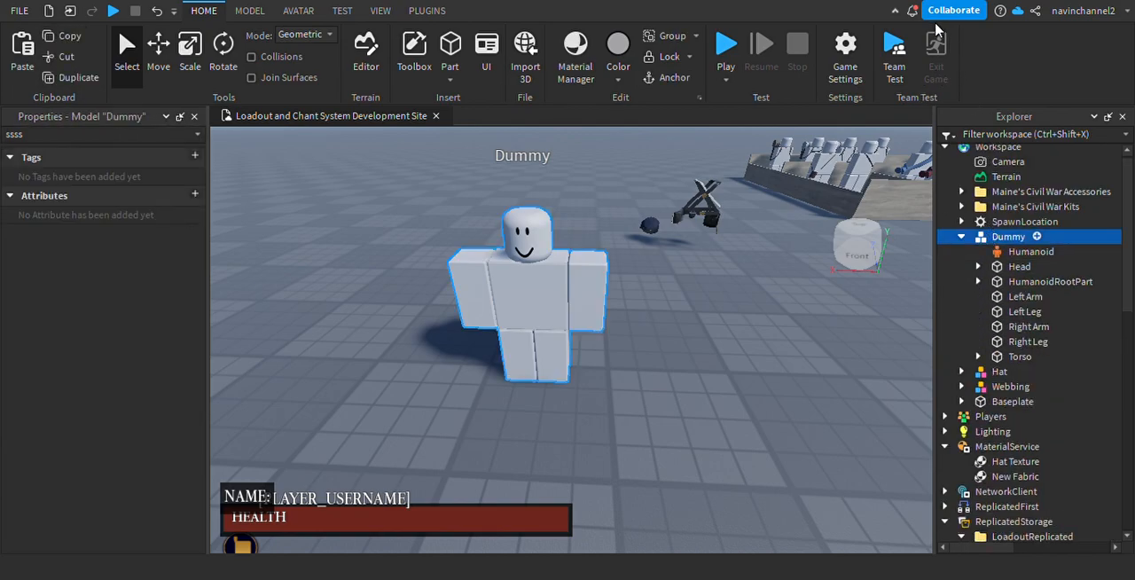
key(ctrl+shift+v)
click(656, 369)
scroll(653, 387, up, 3)
scroll(653, 388, down, 2)
right_drag(654, 388, 652, 386)
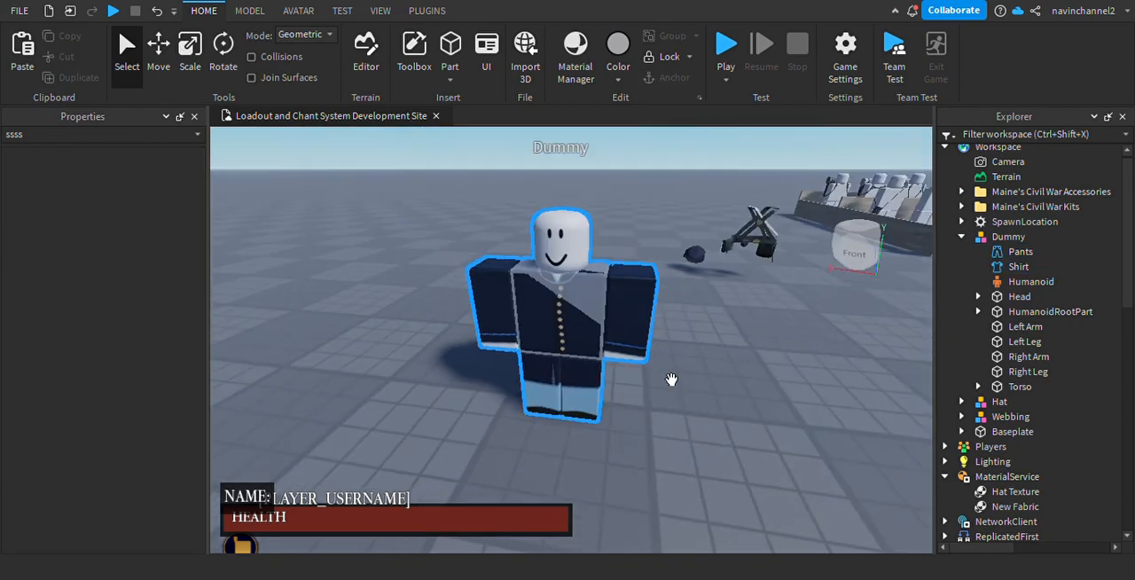
Examine the uniform on the Dummy's torso, arms and legs from several angles.
scroll(652, 386, up, 2)
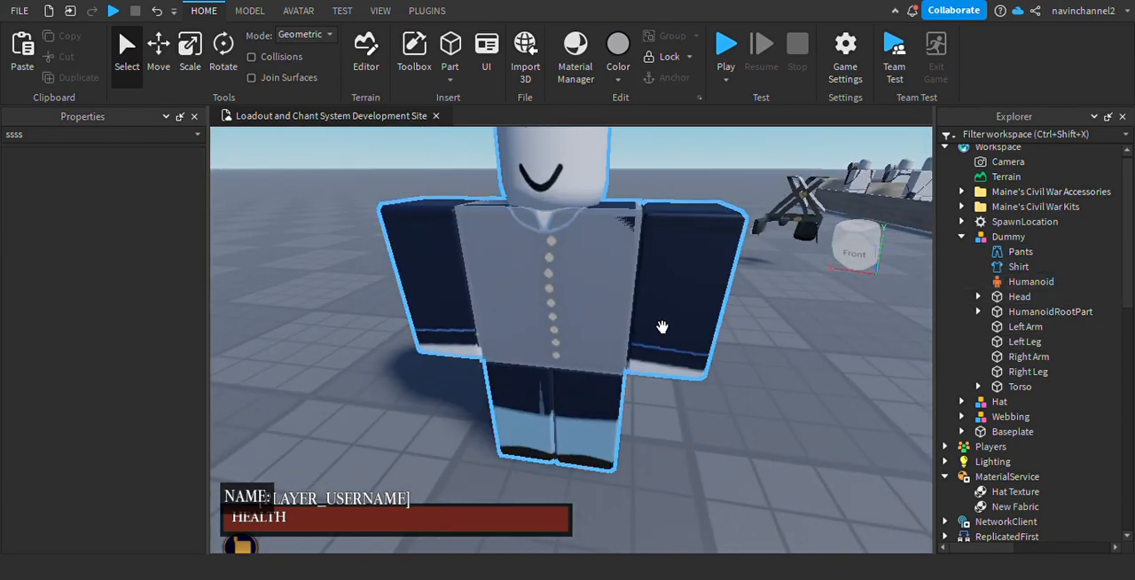
scroll(662, 327, up, 6)
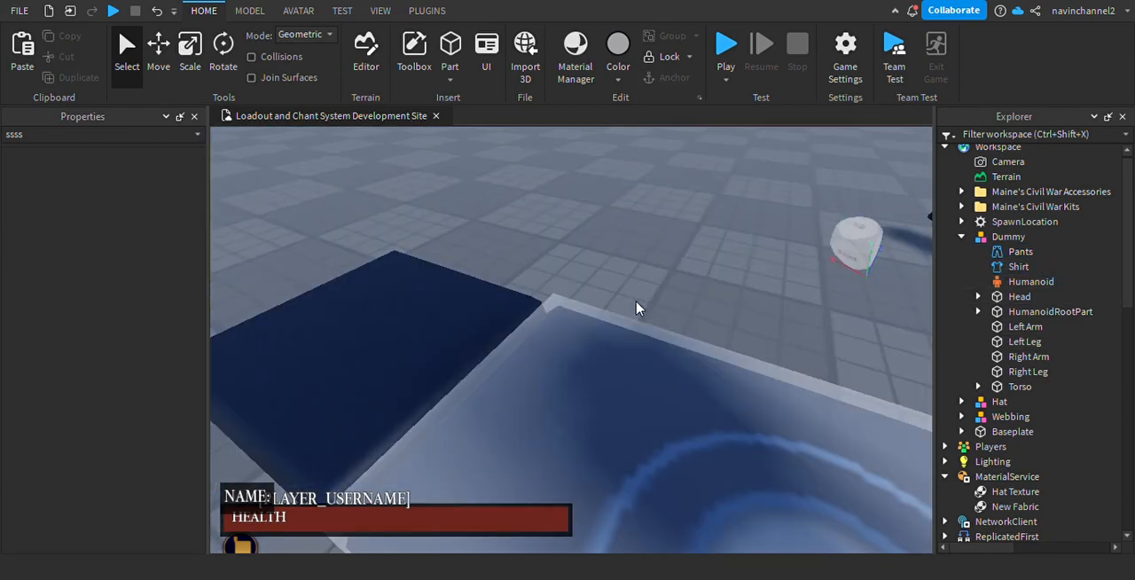
scroll(636, 307, down, 4)
mouse_move(636, 308)
right_down()
mouse_move(662, 327)
mouse_move(635, 302)
right_up()
scroll(636, 308, up, 3)
scroll(663, 327, up, 3)
scroll(638, 307, down, 4)
scroll(639, 308, up, 3)
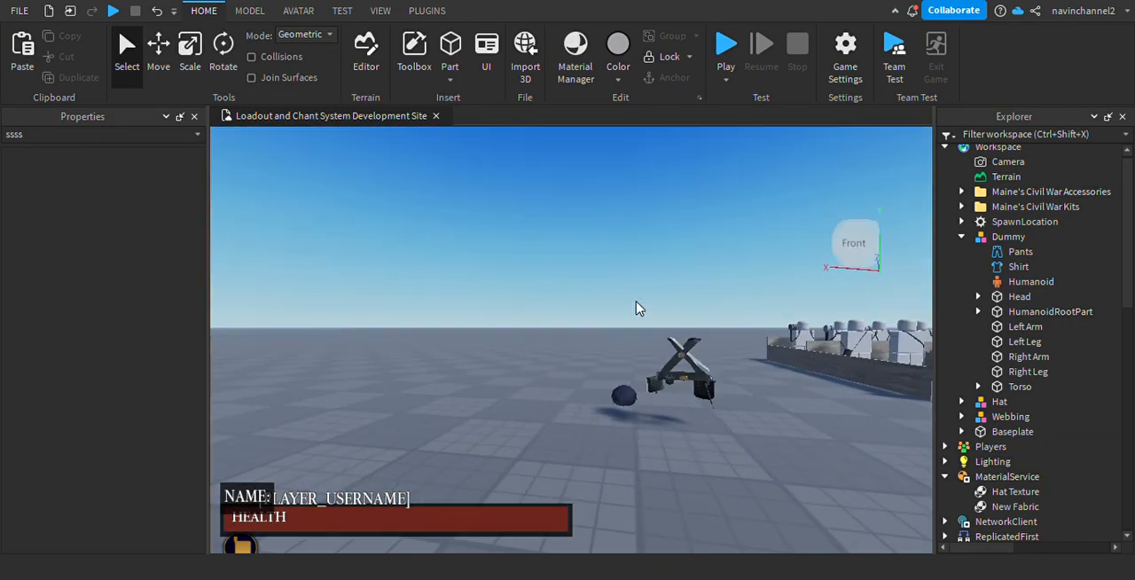
scroll(662, 325, up, 3)
scroll(662, 325, down, 4)
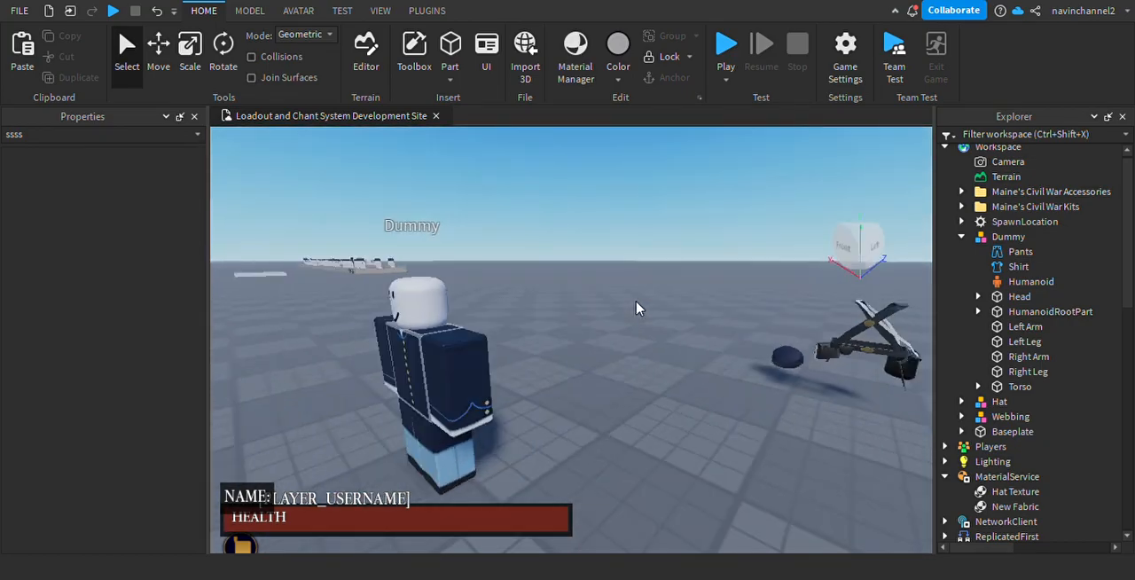
scroll(635, 307, up, 3)
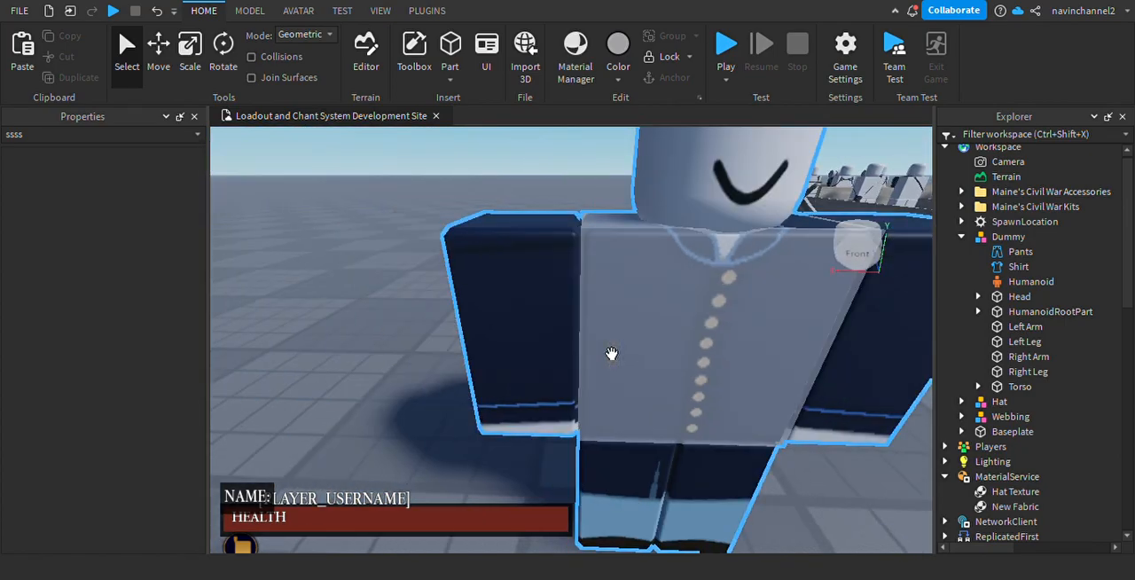
Inspect the Dummy's uniform jacket, sleeves and trousers up close and as a full figure.
key(d)
right_drag(647, 309, 645, 337)
key(d)
key(w)
key(s)
scroll(622, 271, down, 4)
scroll(636, 341, up, 6)
scroll(645, 337, up, 3)
scroll(645, 337, down, 5)
scroll(587, 337, up, 4)
scroll(652, 378, down, 4)
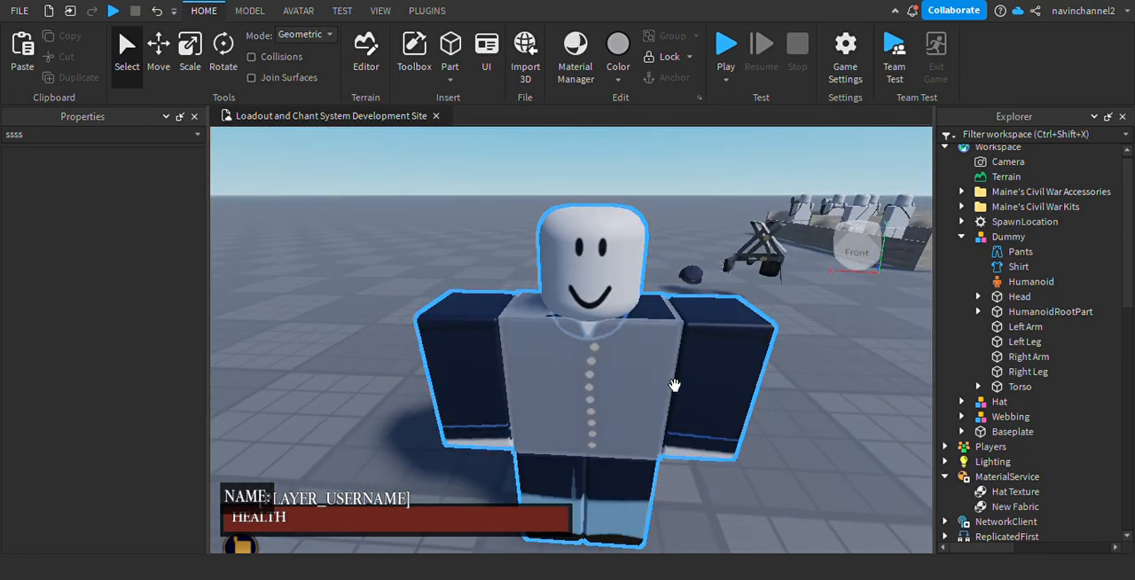
scroll(674, 384, down, 5)
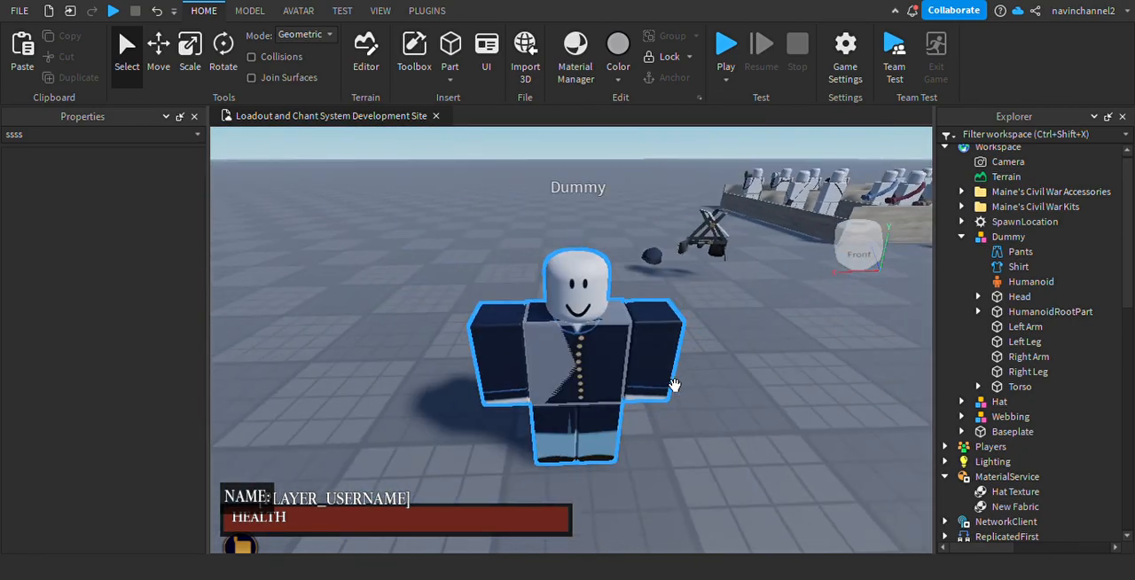
right_drag(674, 385, 649, 362)
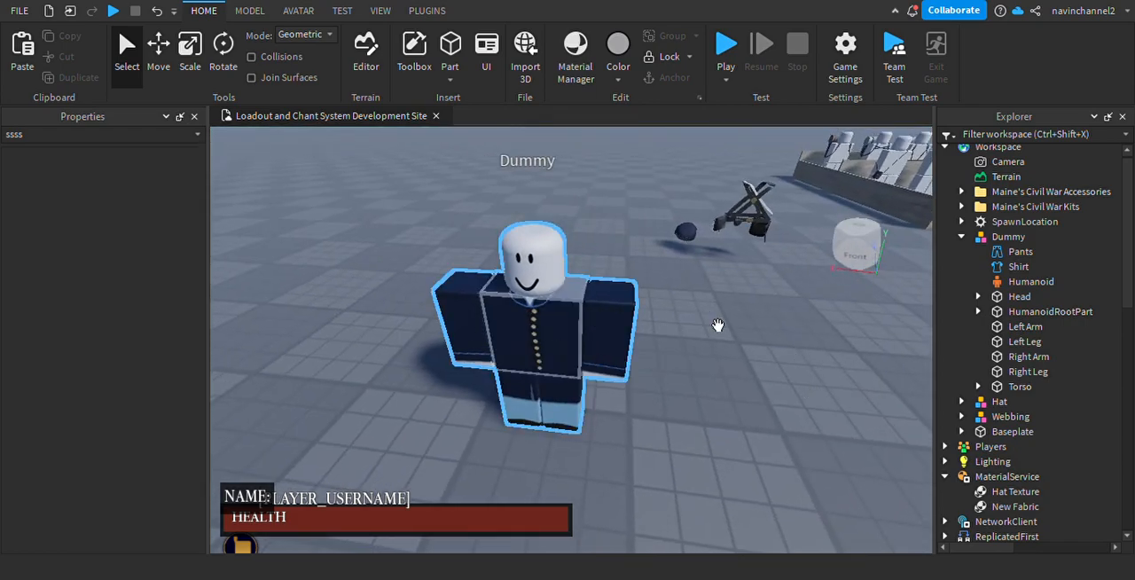
scroll(1029, 306, down, 8)
click(1009, 257)
click(994, 257)
click(874, 377)
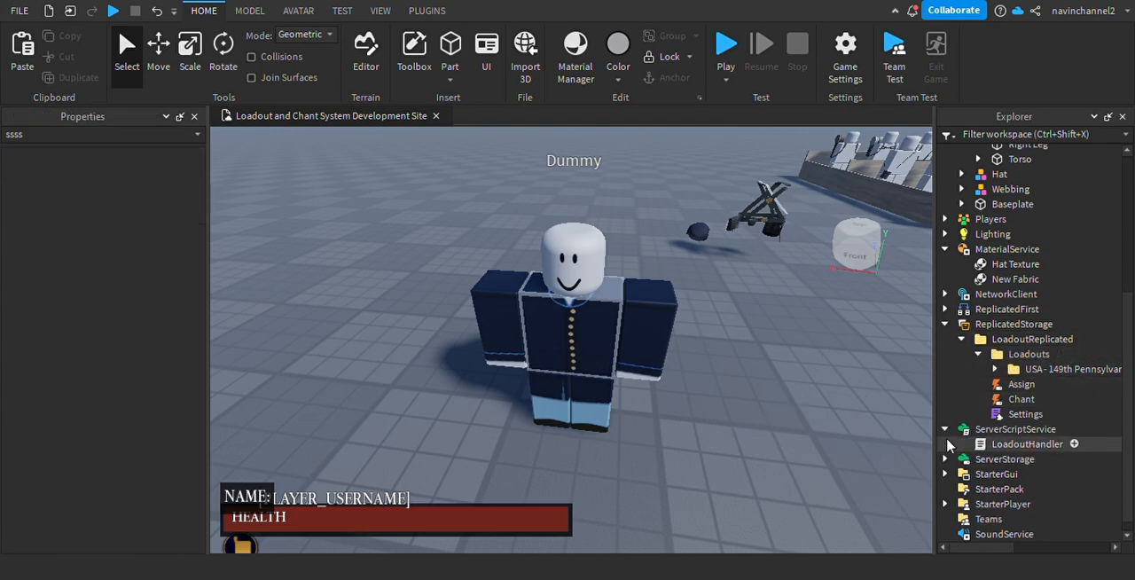
scroll(677, 398, up, 4)
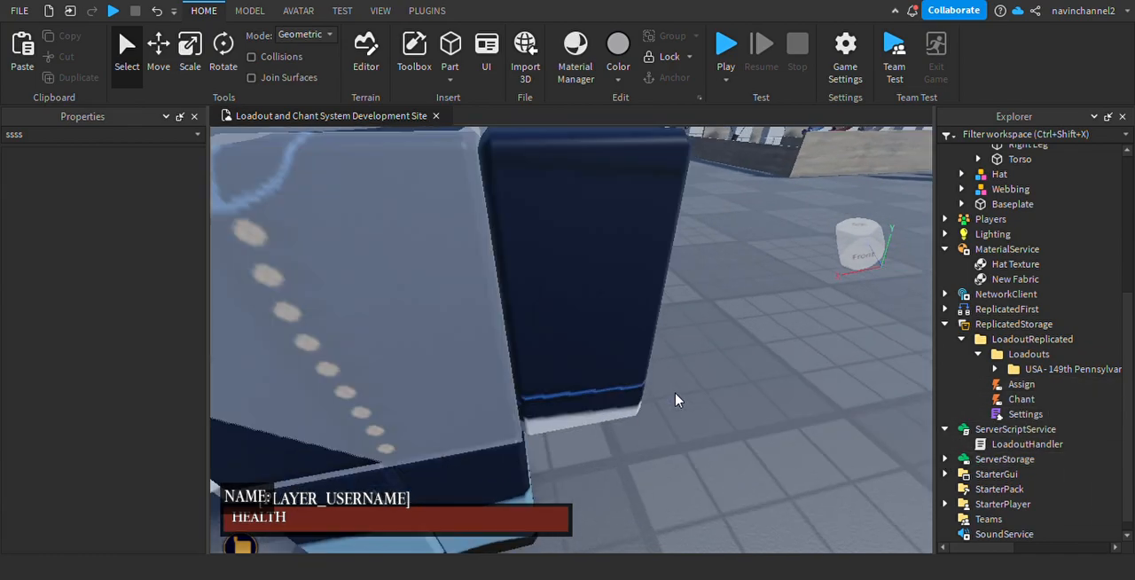
right_drag(676, 398, 662, 376)
scroll(662, 375, down, 4)
scroll(662, 376, down, 3)
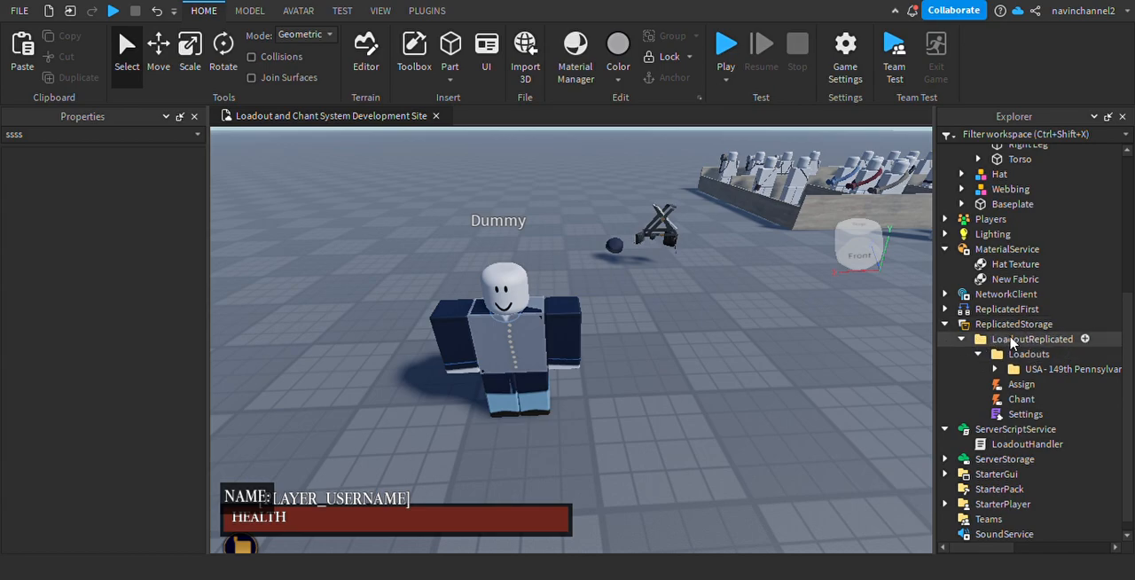
Review the contents of ServerStorage and StarterGui, including the LoadoutGui.
scroll(970, 426, down, 1)
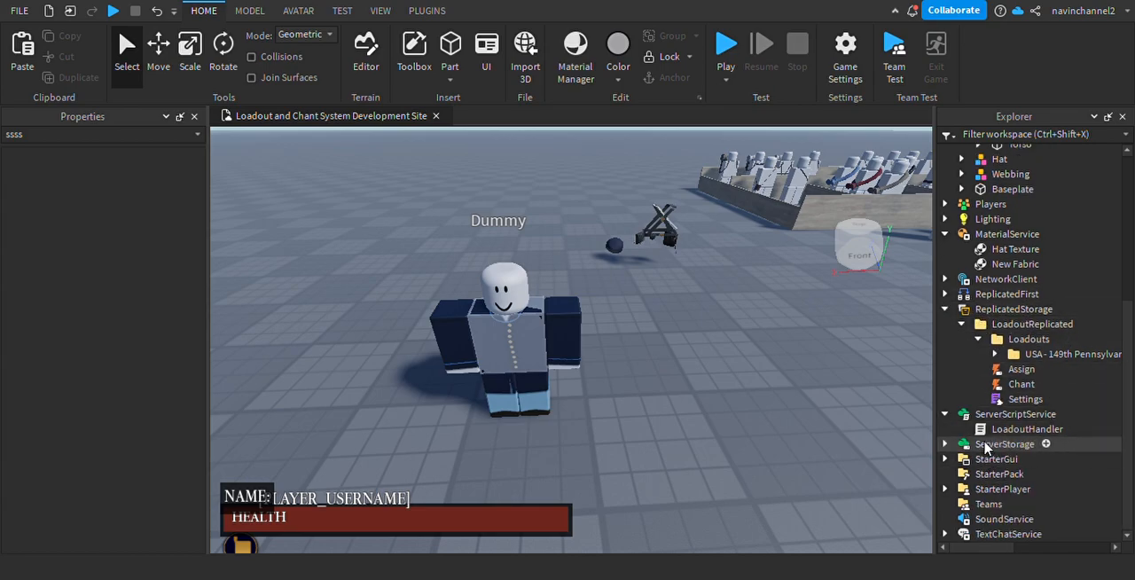
click(944, 443)
scroll(975, 399, down, 8)
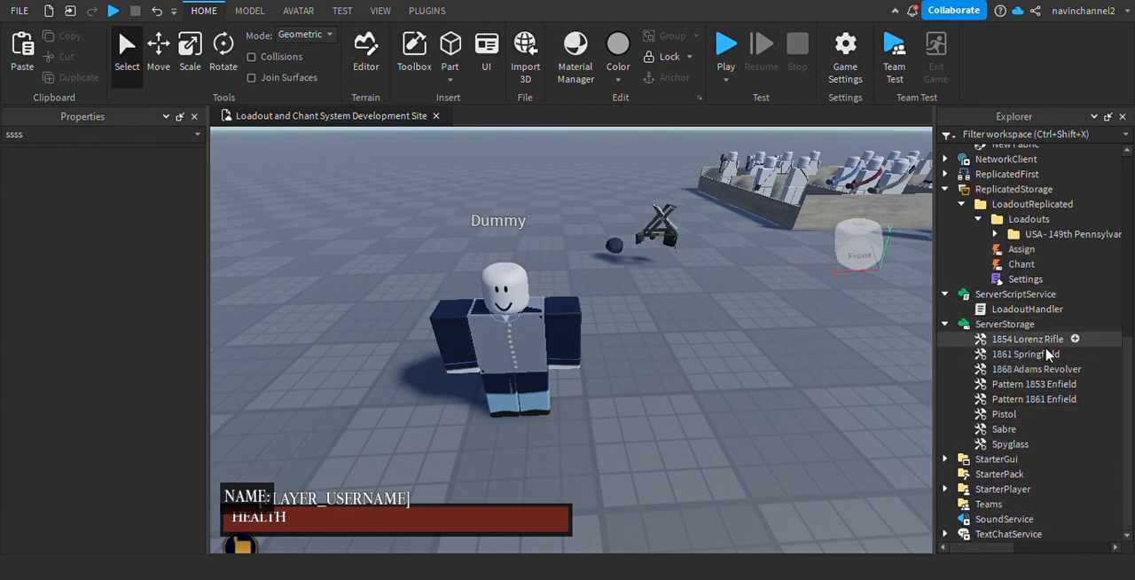
right_drag(657, 393, 650, 368)
key(s)
key(w)
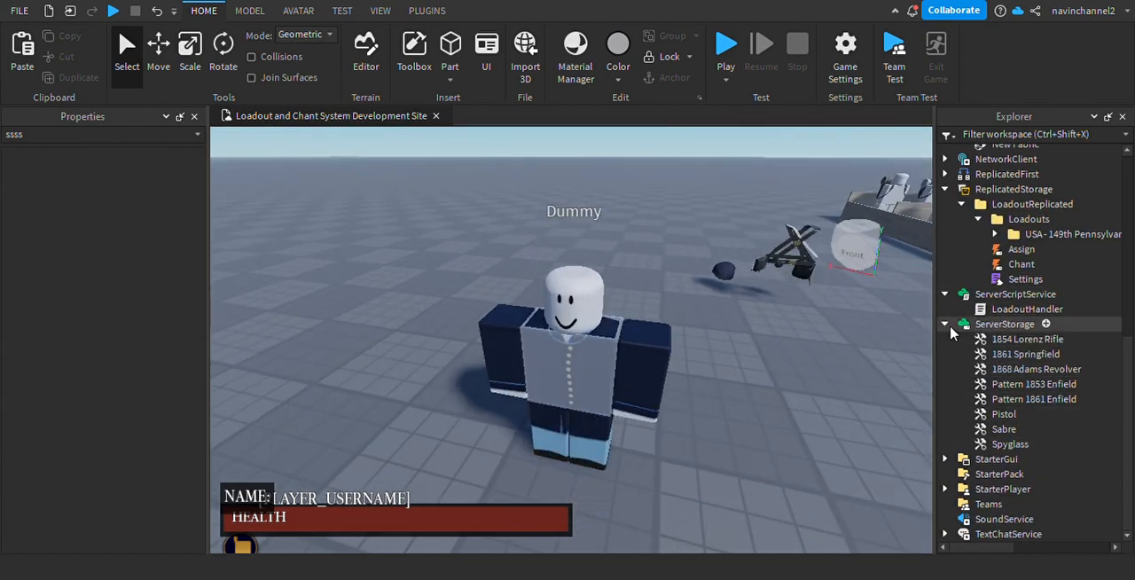
click(944, 323)
click(945, 444)
click(944, 445)
click(944, 459)
scroll(995, 357, down, 2)
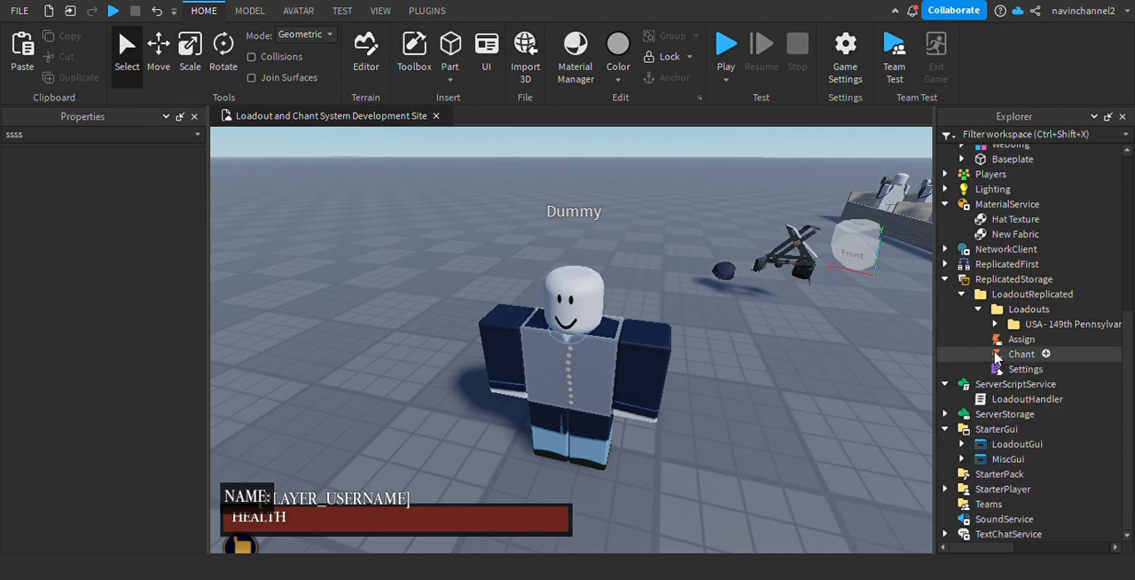
click(962, 443)
scroll(1028, 408, down, 3)
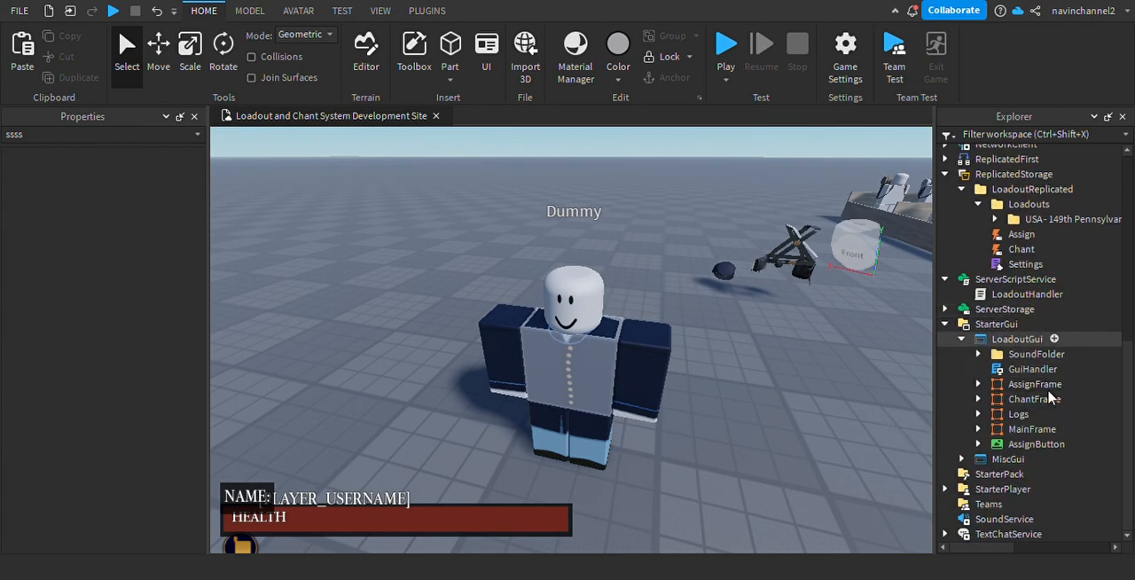
click(961, 340)
drag(961, 339, 960, 329)
click(812, 444)
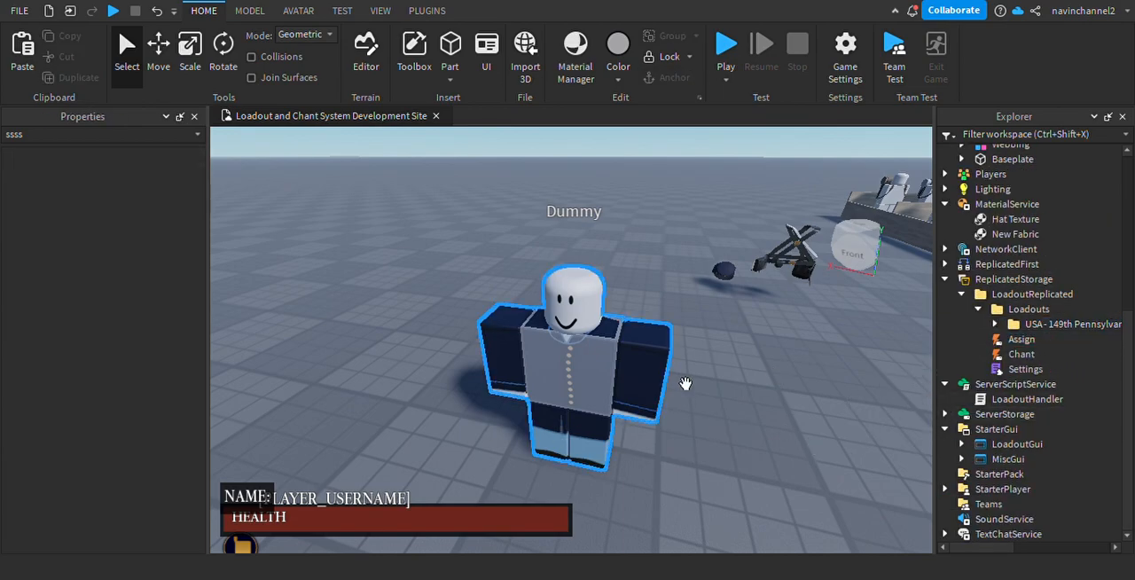
right_drag(684, 383, 683, 385)
key(w)
scroll(856, 428, down, 5)
scroll(715, 455, up, 6)
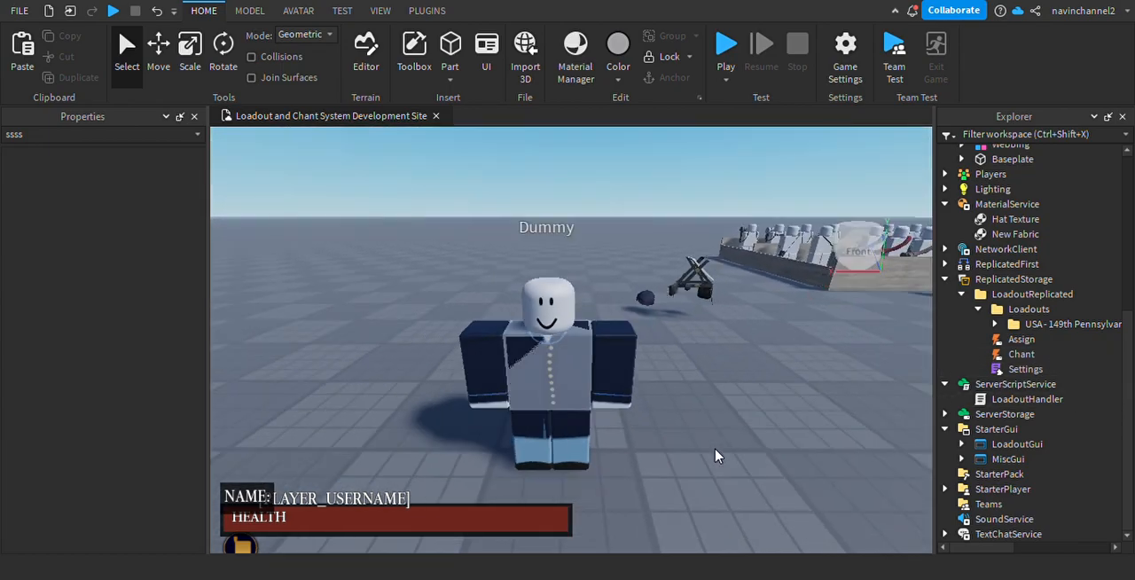
scroll(716, 456, down, 5)
scroll(717, 456, up, 4)
right_drag(716, 456, 719, 455)
scroll(669, 344, down, 4)
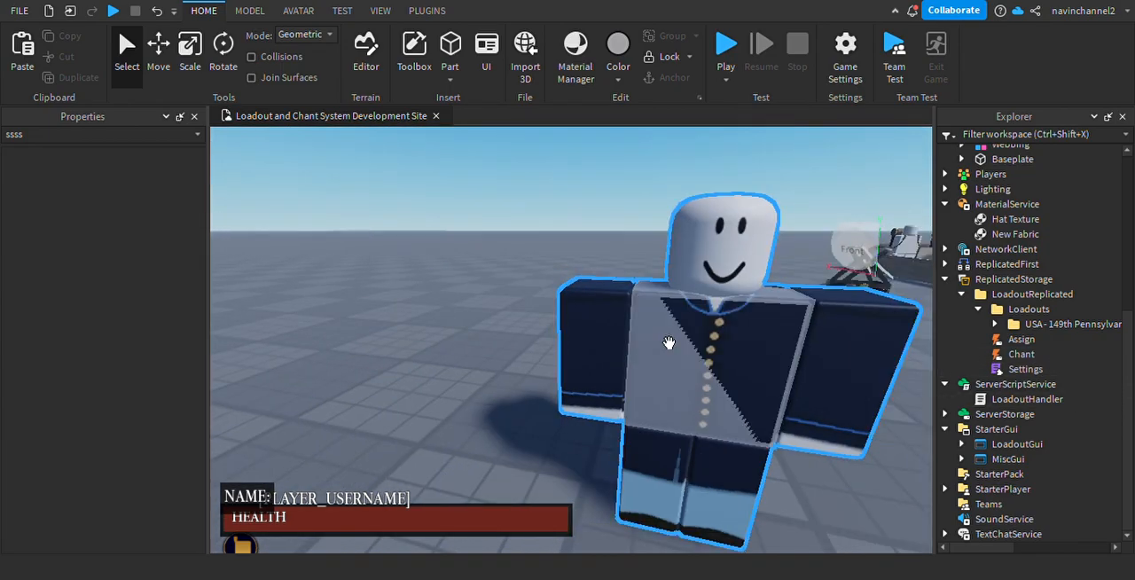
scroll(669, 342, down, 3)
Search My Models for "Blob" and insert the Blob's Loadout System model into the workspace.
click(412, 62)
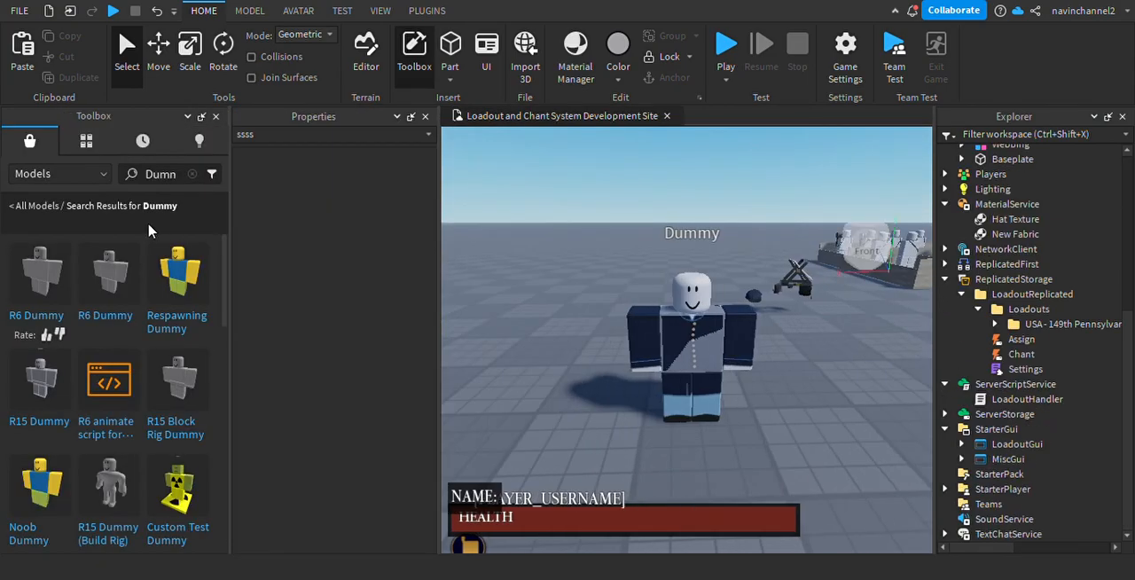
click(193, 175)
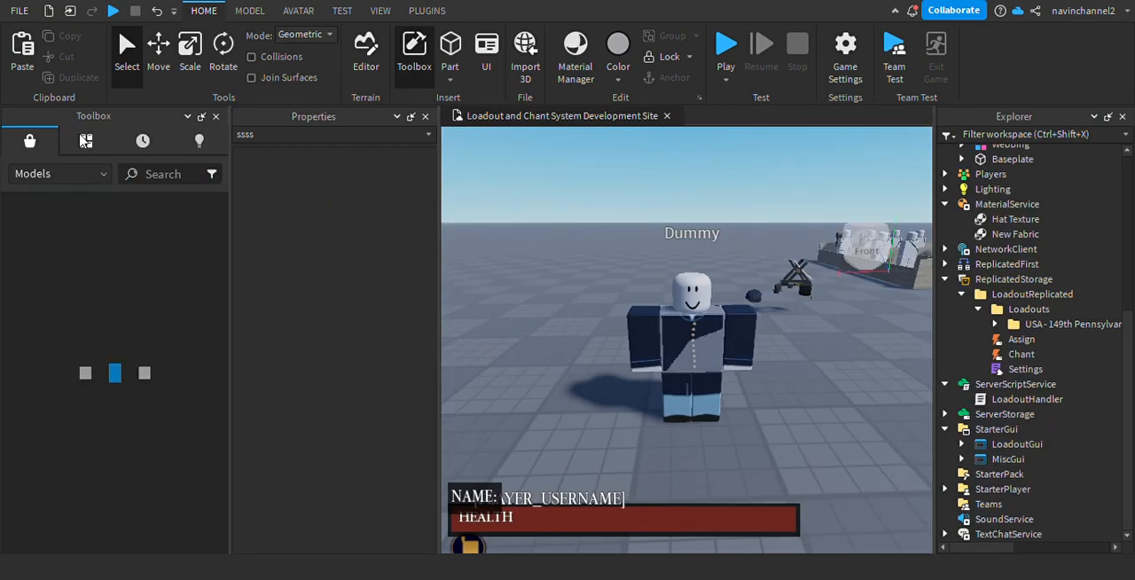
click(86, 142)
click(160, 174)
text(Blob)
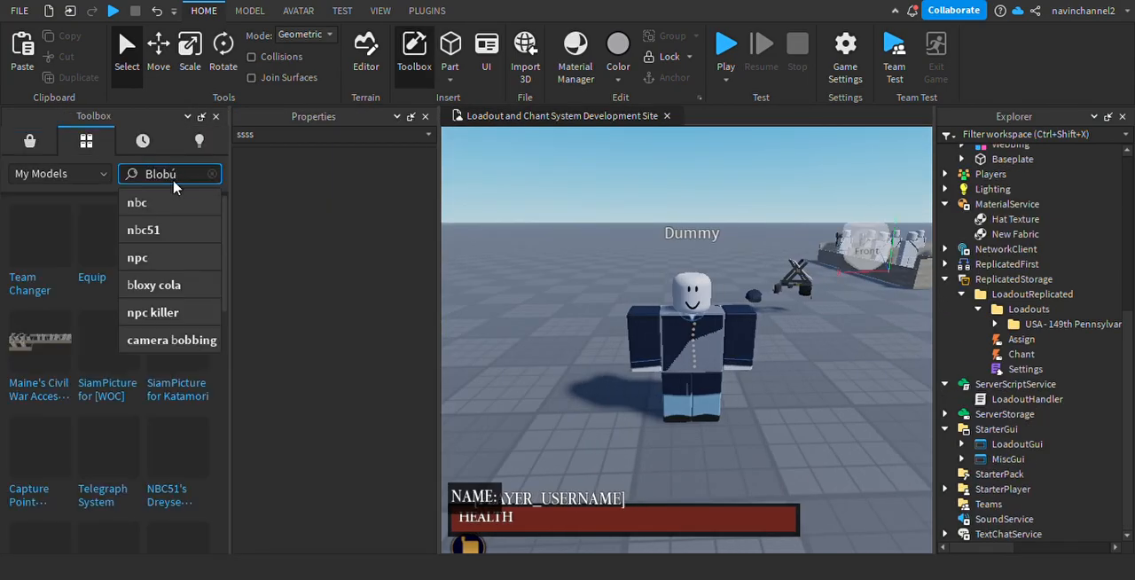
key(Return)
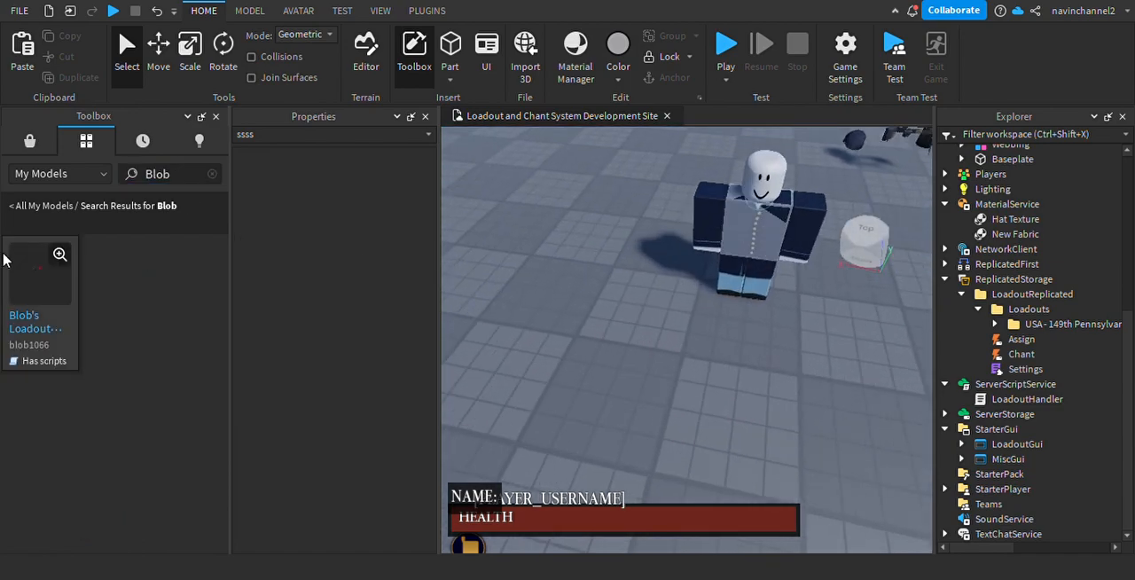
drag(48, 292, 469, 302)
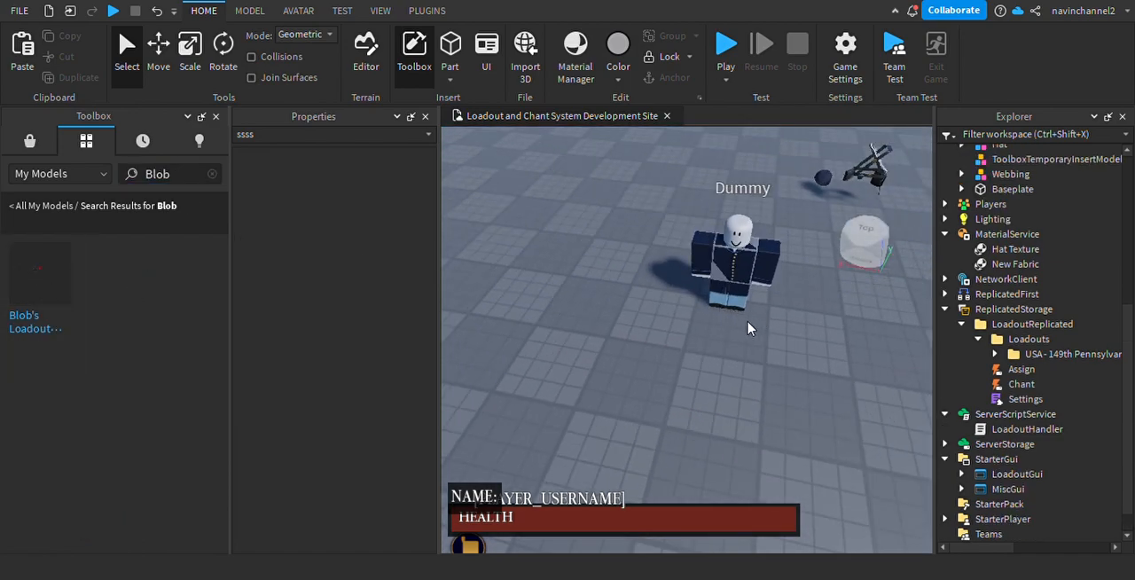
right_drag(750, 328, 750, 318)
scroll(1062, 271, up, 1)
Inspect the folders and Read Me script of the inserted Blob's Loadout System, and delete the system from the workspace.
click(961, 196)
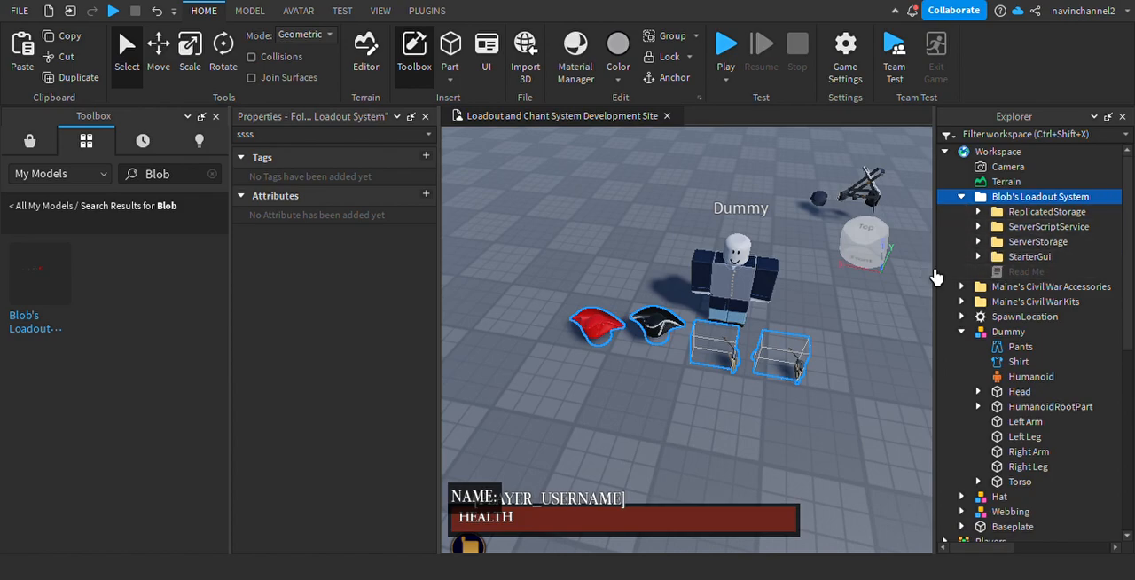
click(965, 210)
click(978, 213)
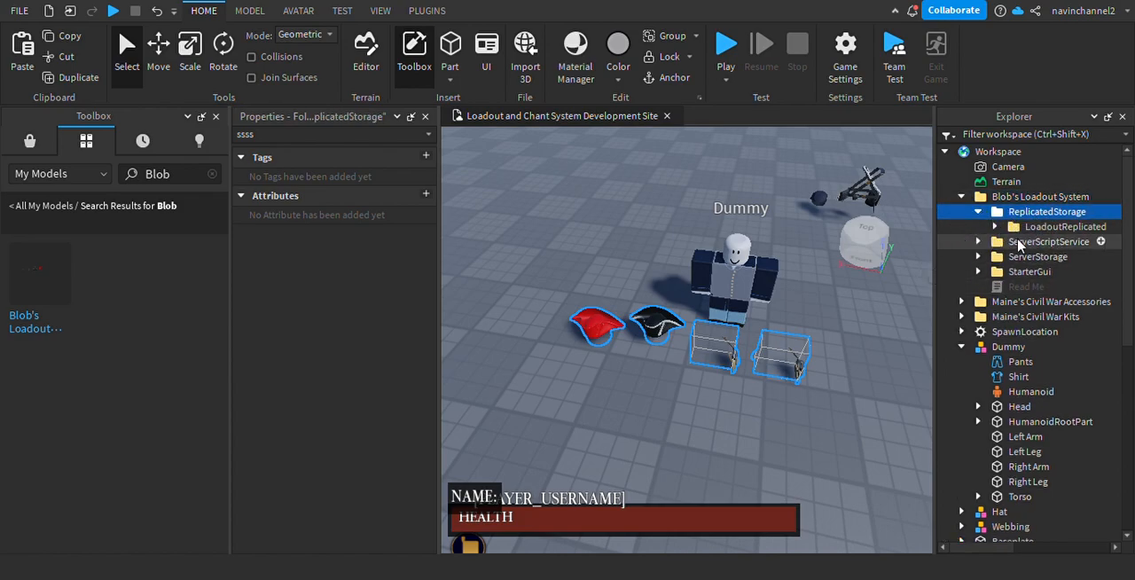
double_click(996, 287)
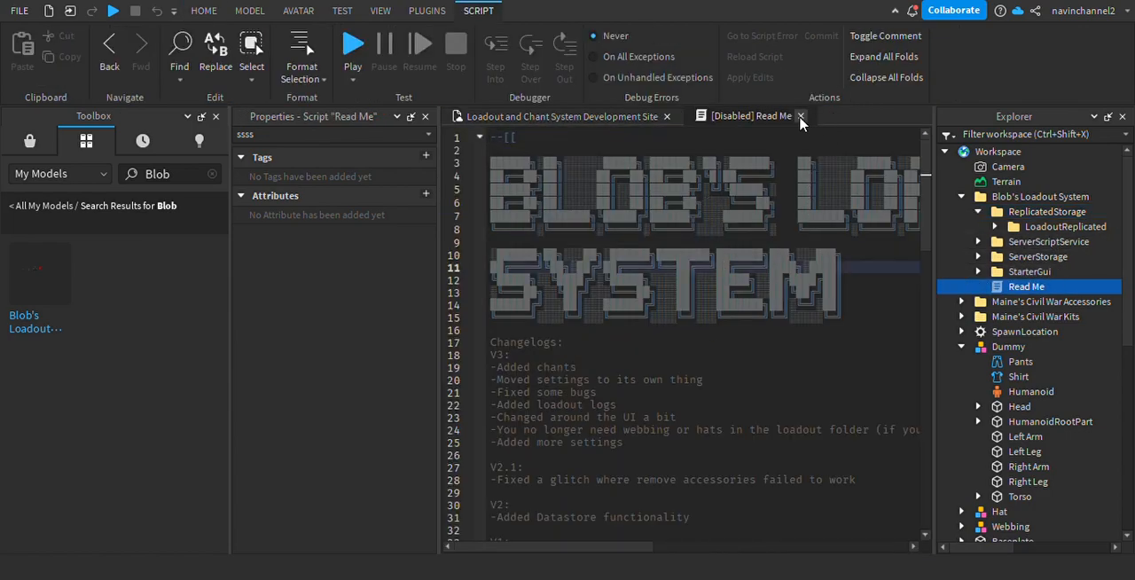
click(800, 116)
click(715, 348)
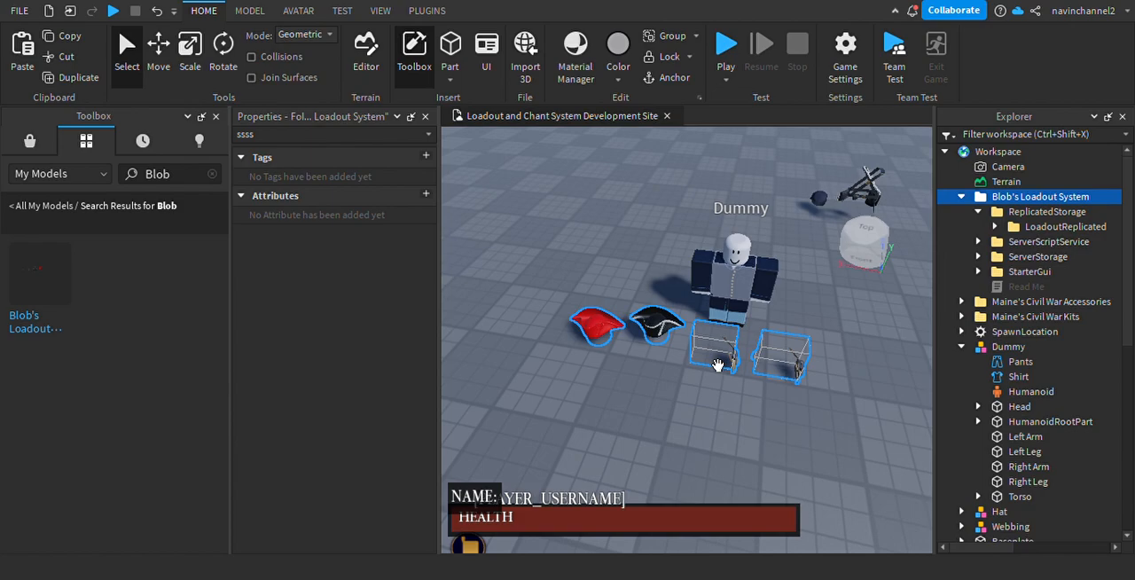
key(Delete)
right_drag(644, 273, 644, 273)
key(w)
key(s)
key(w)
key(s)
key(w)
key(s)
Add a folder named "USA - Volunteer Infantry Regiment" to the Loadouts folder in ReplicatedStorage.
scroll(1004, 326, down, 6)
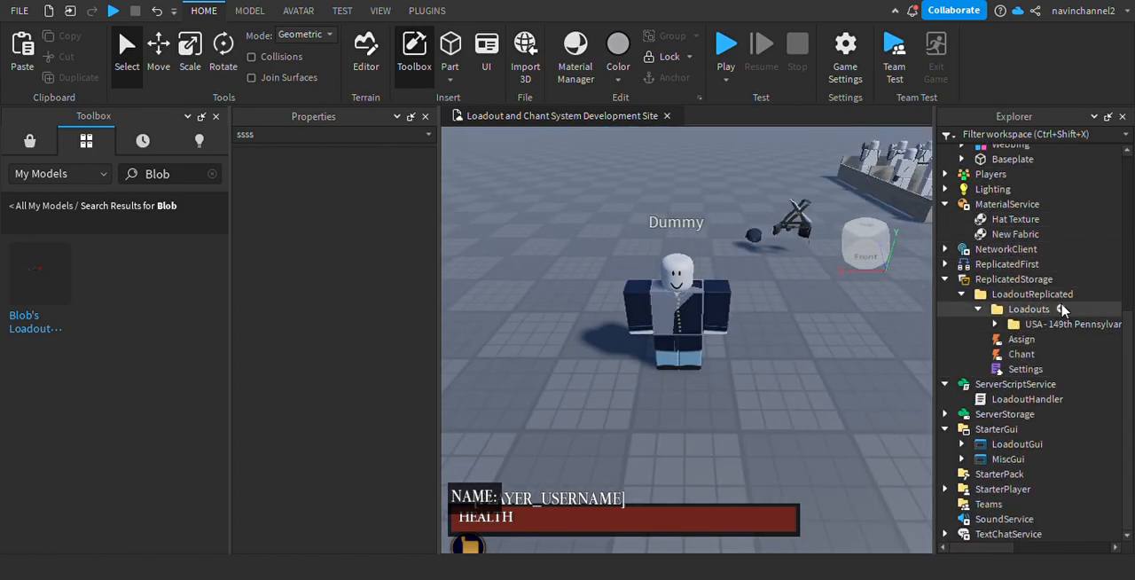
click(1033, 309)
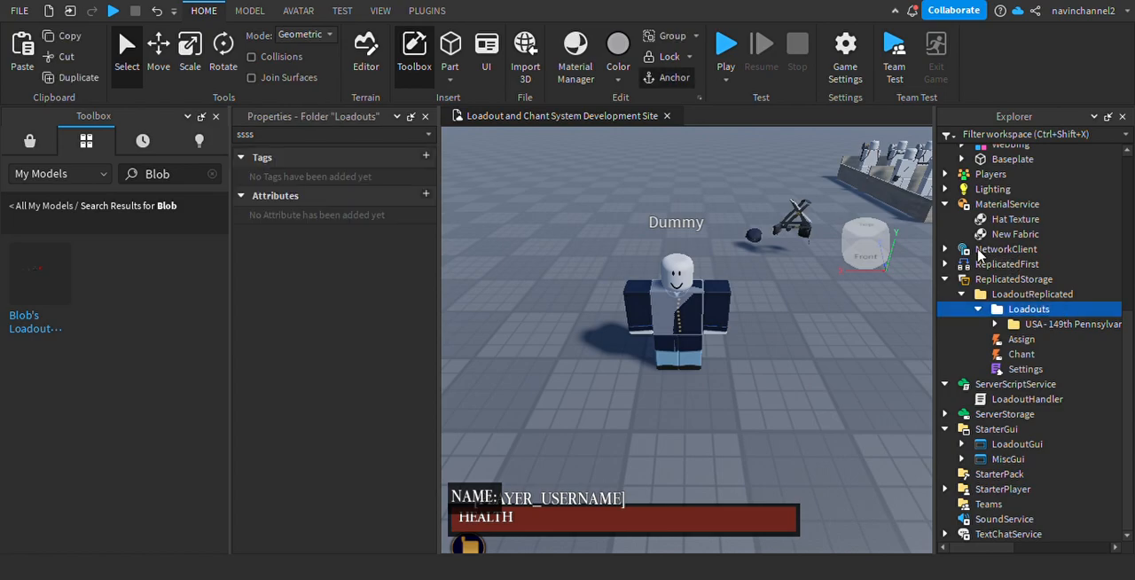
click(982, 255)
click(1028, 324)
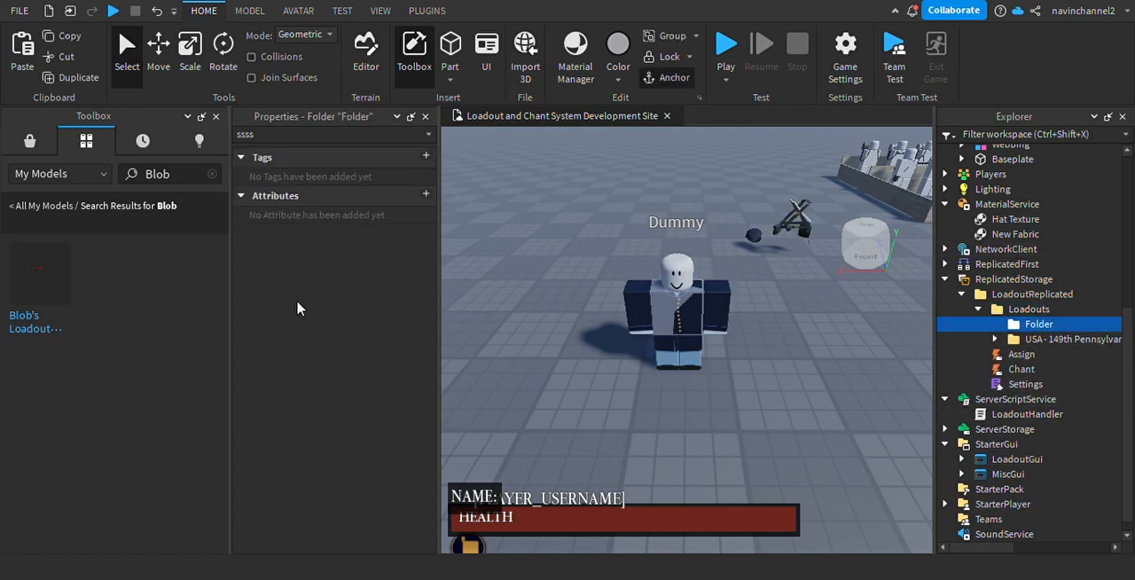
click(216, 117)
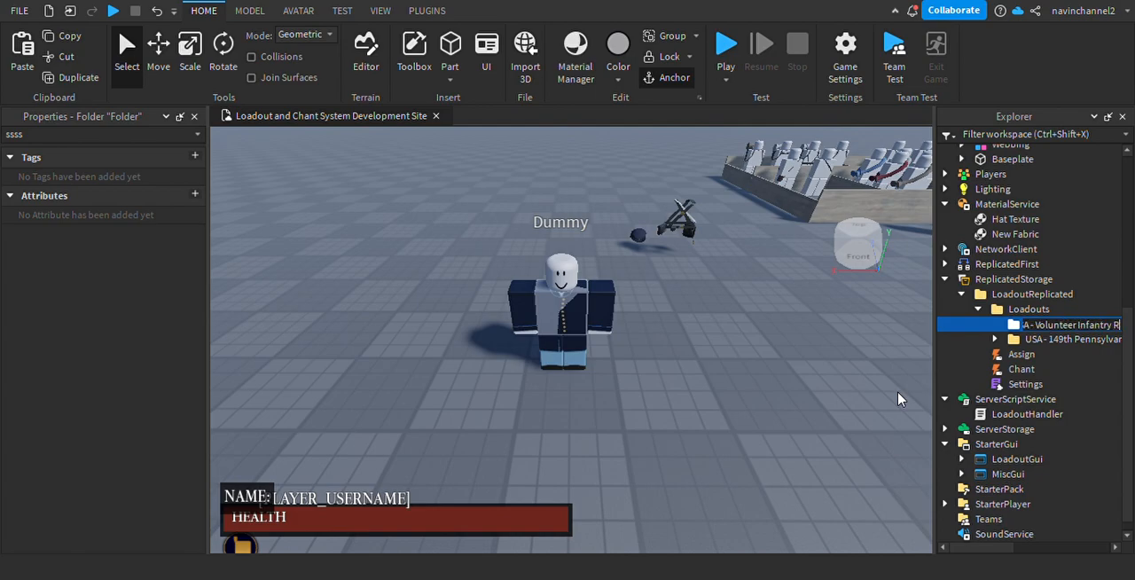
click(769, 372)
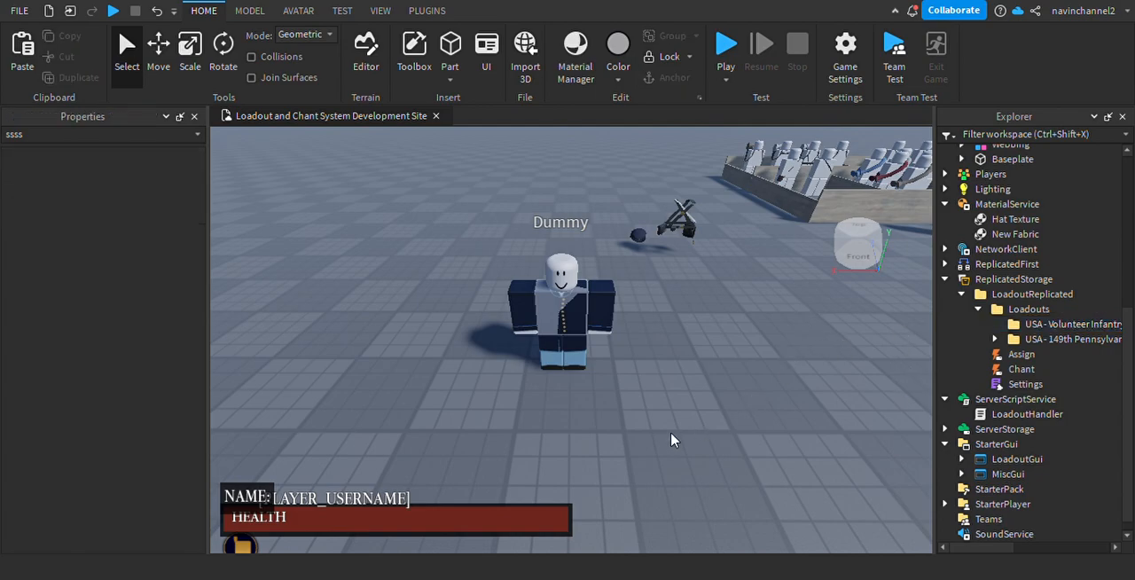
Insert a new folder inside the USA - Volunteer Infantry Regiment folder.
right_drag(672, 440, 676, 425)
click(1064, 325)
key(w)
right_drag(674, 360, 631, 328)
scroll(975, 293, down, 6)
click(993, 308)
key(w)
key(s)
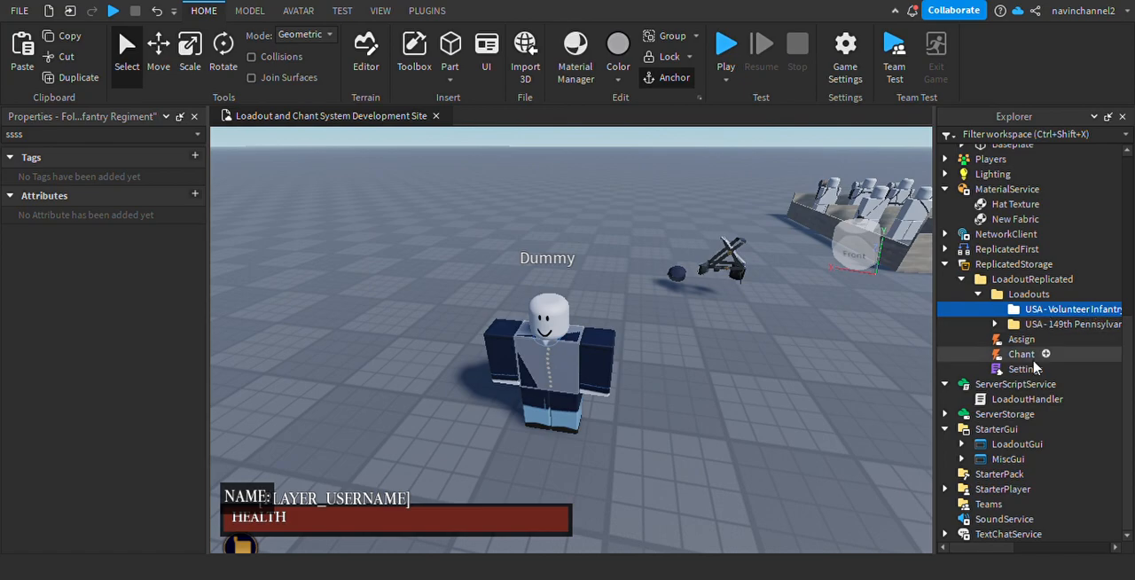
drag(952, 547, 981, 547)
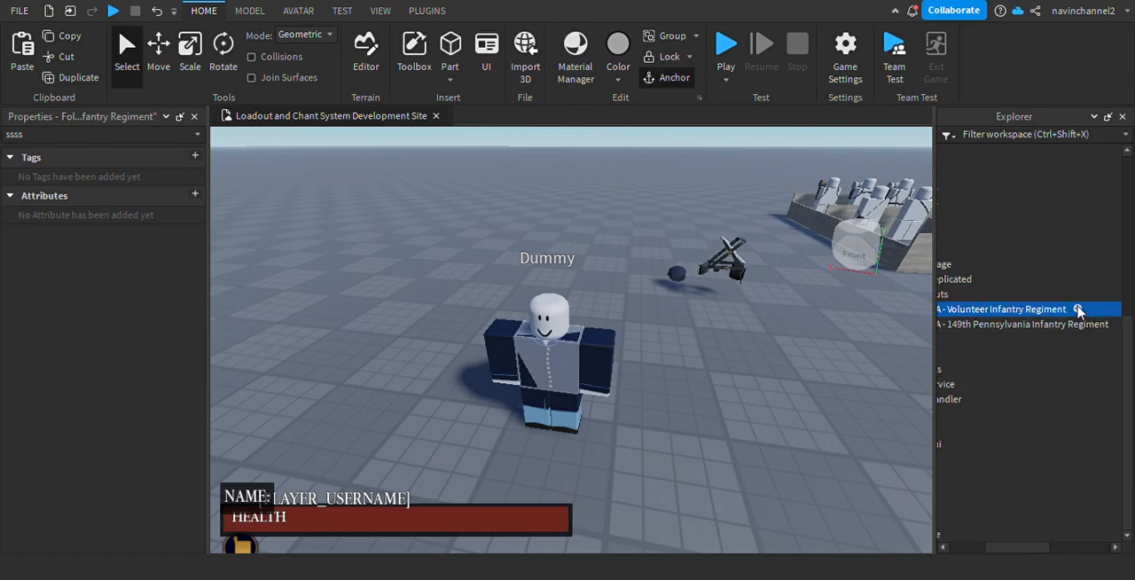
click(972, 257)
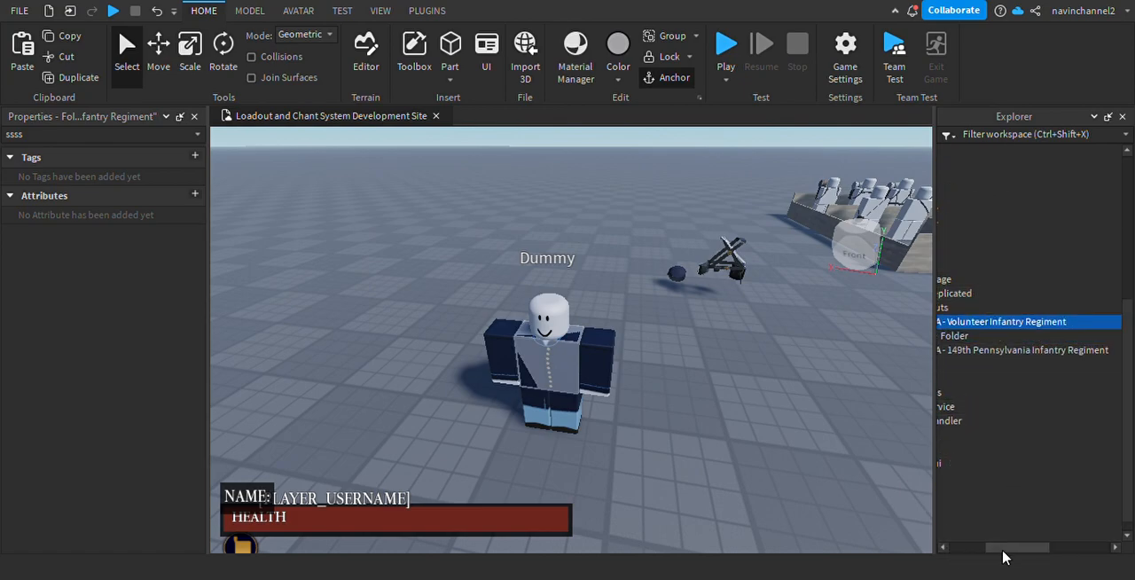
drag(1001, 548, 954, 545)
Clear the property filter and rename the new folder in the Volunteer Infantry Regiment loadout as "Enlisted".
click(1040, 335)
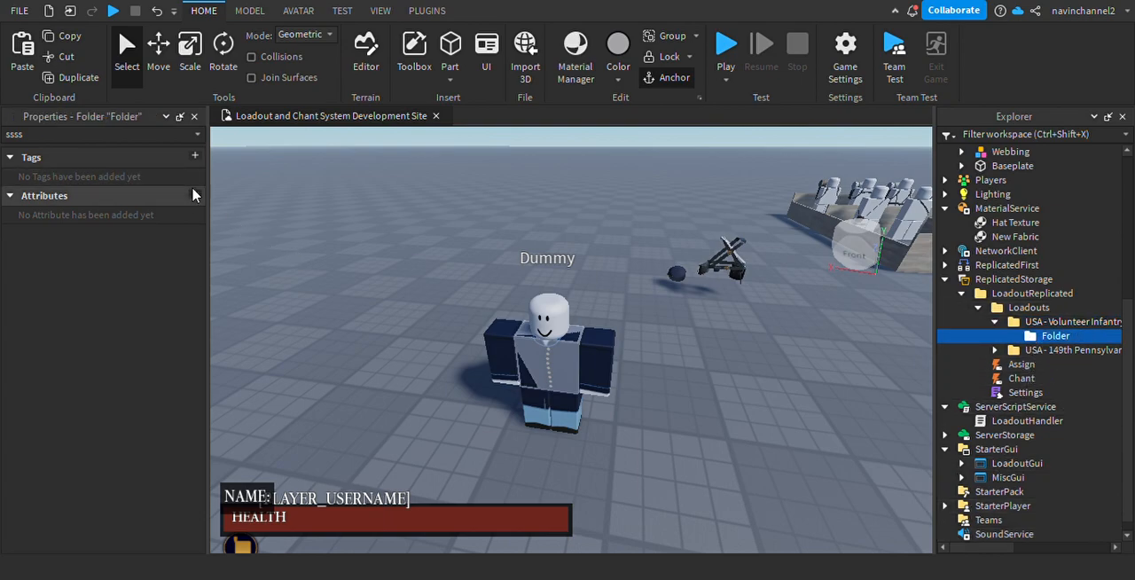
key(BackSpace)
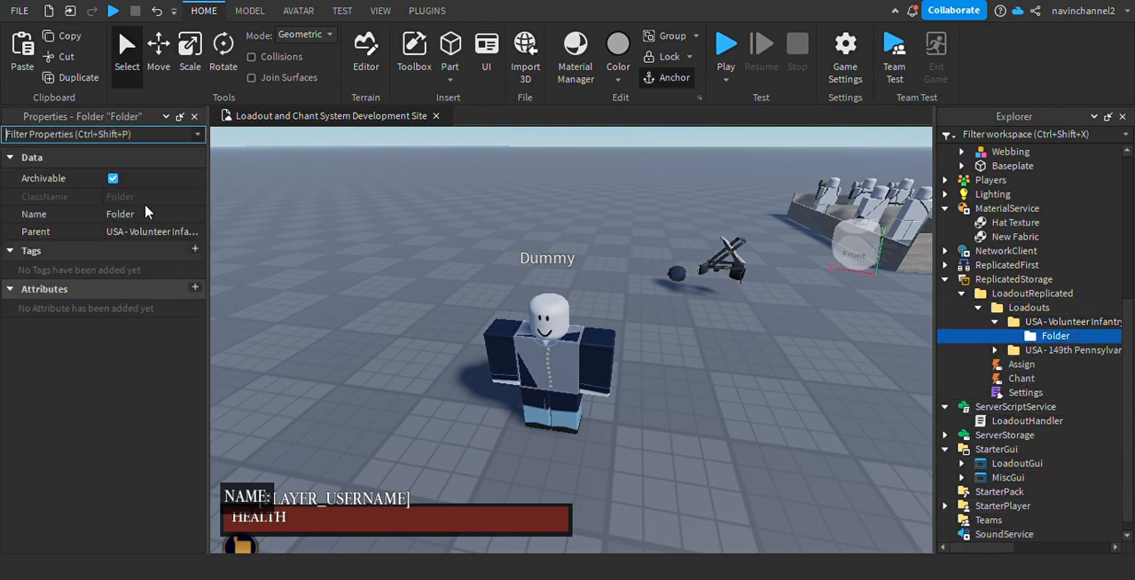
click(125, 213)
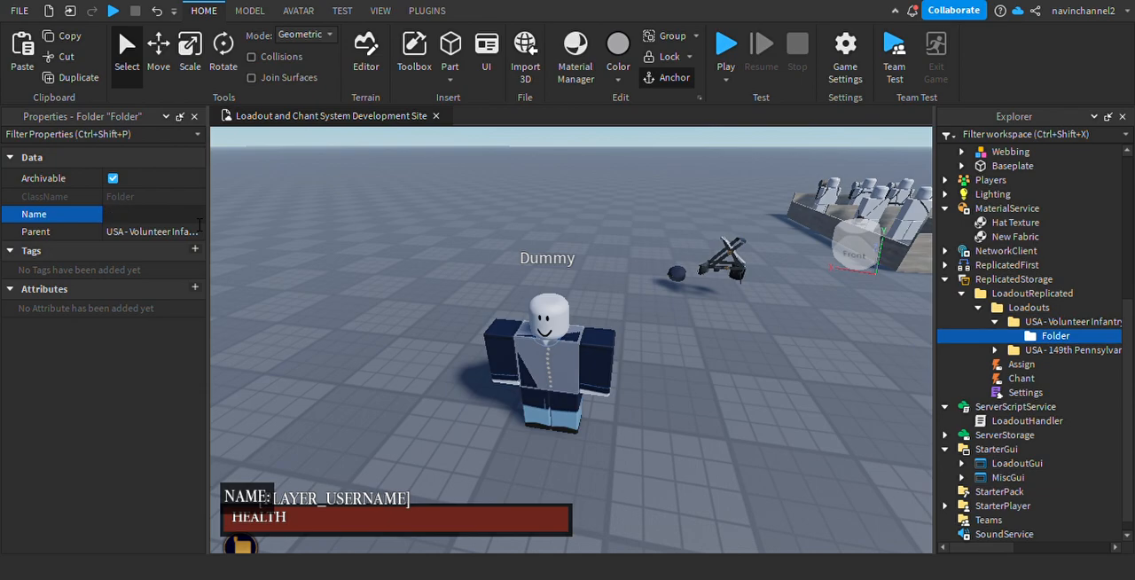
key(Return)
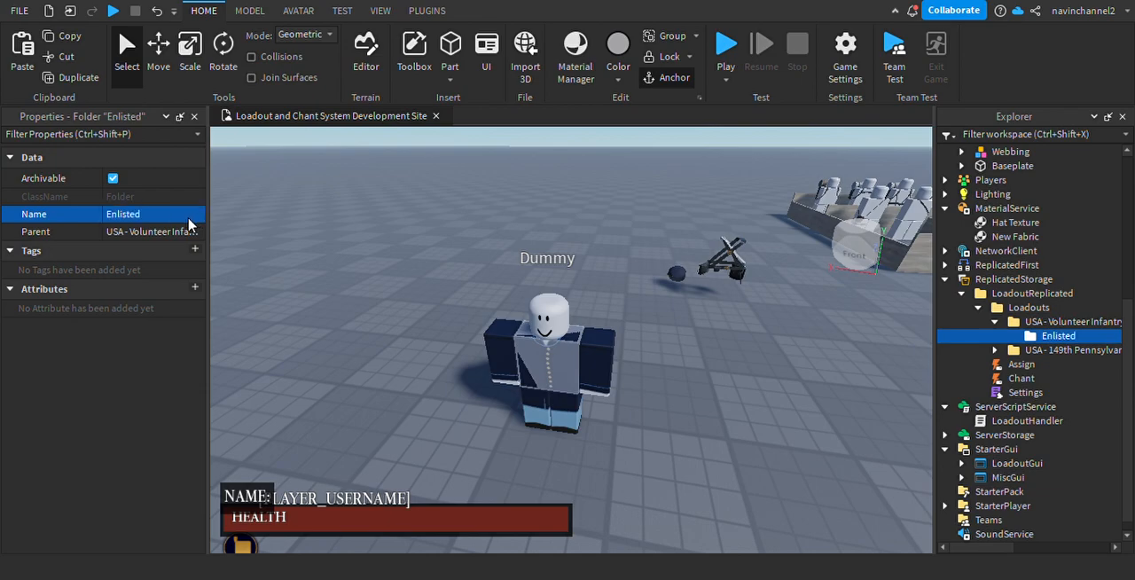
Add a folder inside the Enlisted folder of the Volunteer Infantry Regiment loadout and name it "Weapons".
click(434, 283)
right_drag(441, 282, 443, 346)
mouse_move(1054, 337)
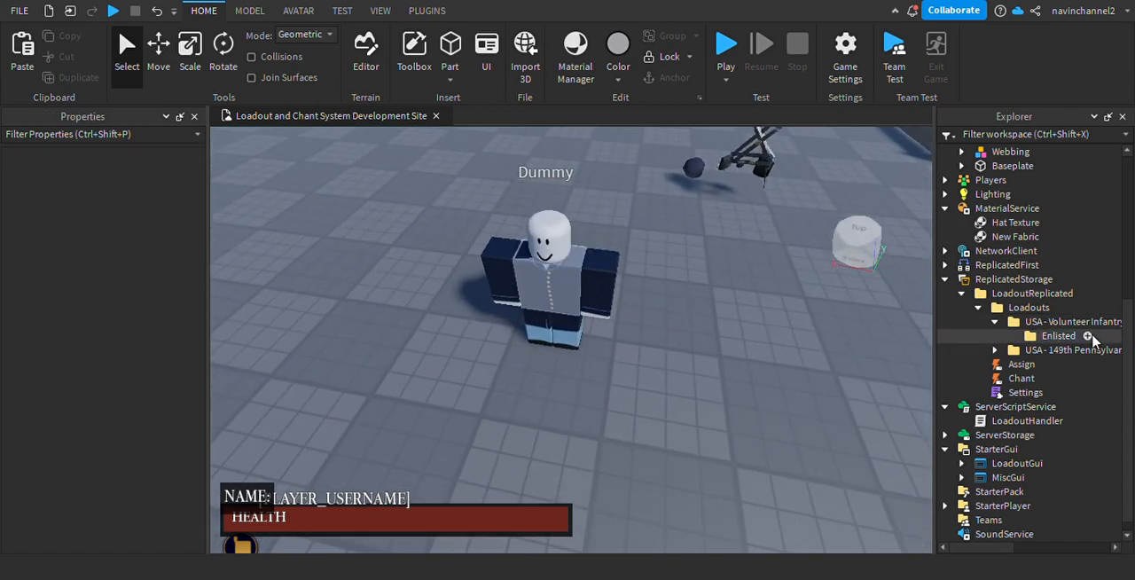
click(1087, 337)
click(1004, 254)
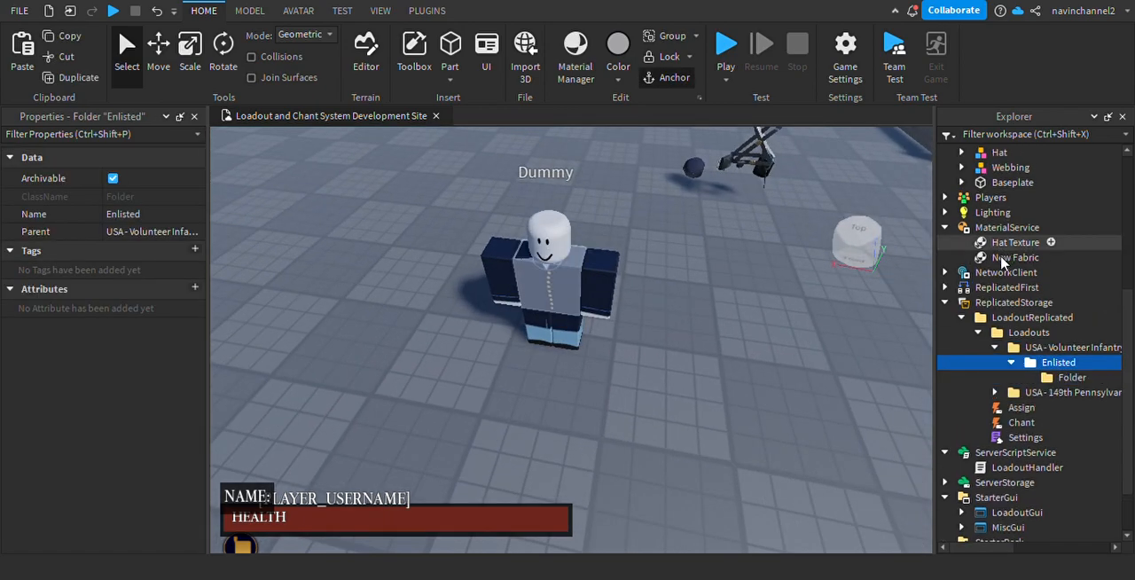
click(1051, 378)
click(171, 215)
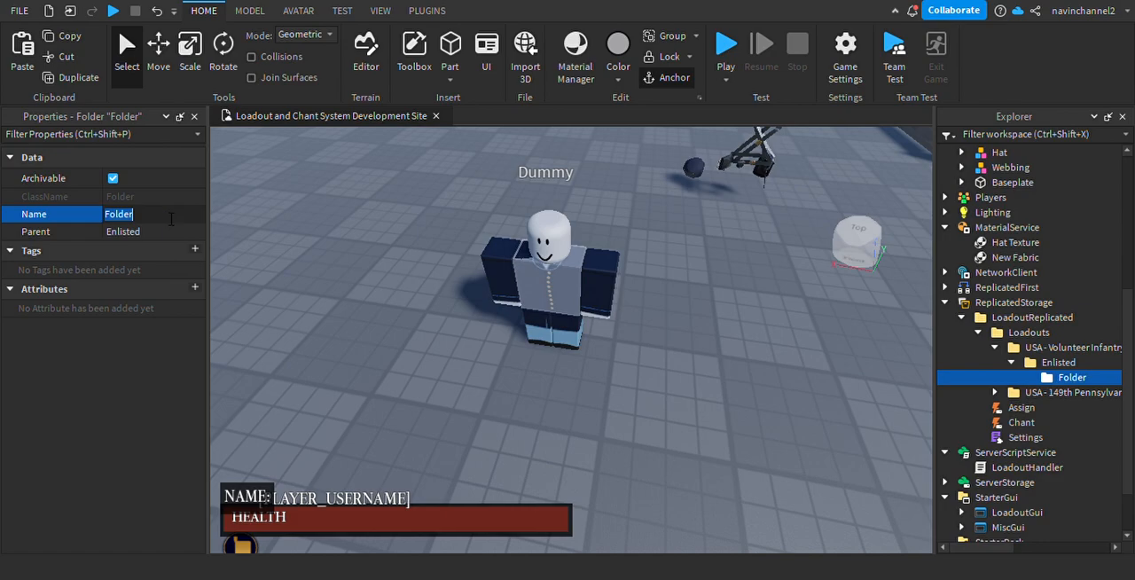
key(Return)
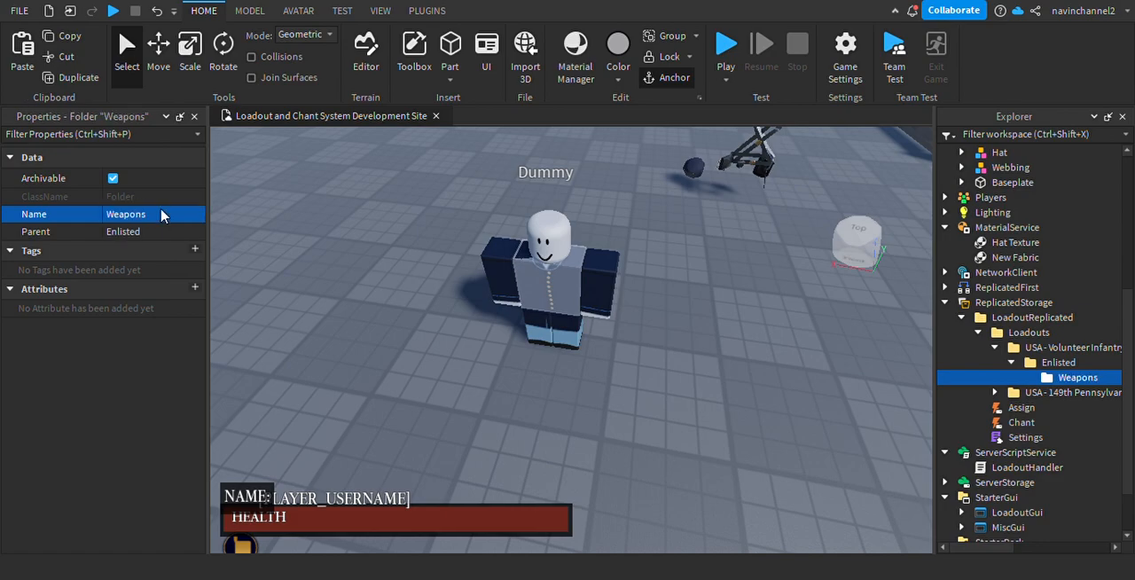
Check the folder naming in the 149th Pennsylvania Captain loadout and rename the Weapons folder in Enlisted as "Tools".
click(1011, 396)
click(1028, 422)
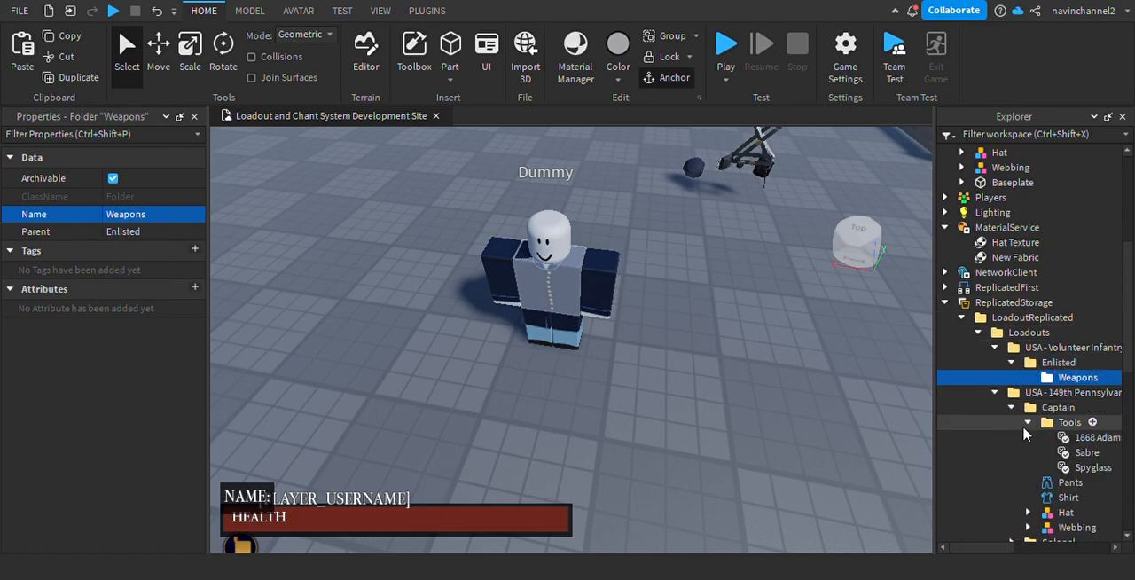
click(125, 215)
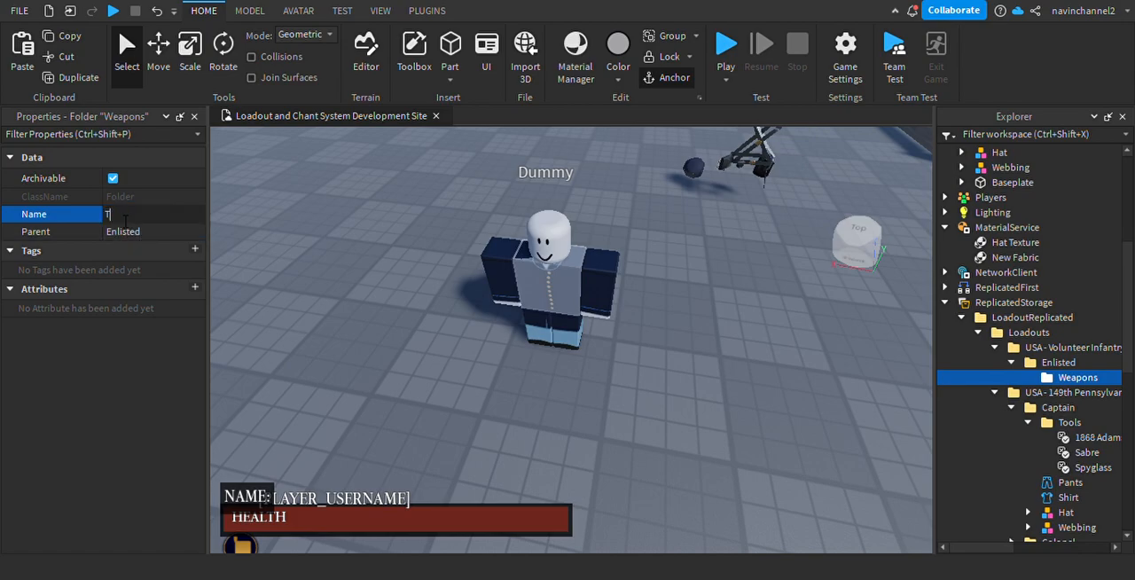
key(Return)
scroll(554, 338, up, 3)
right_drag(554, 338, 572, 307)
scroll(597, 322, up, 3)
scroll(572, 307, down, 6)
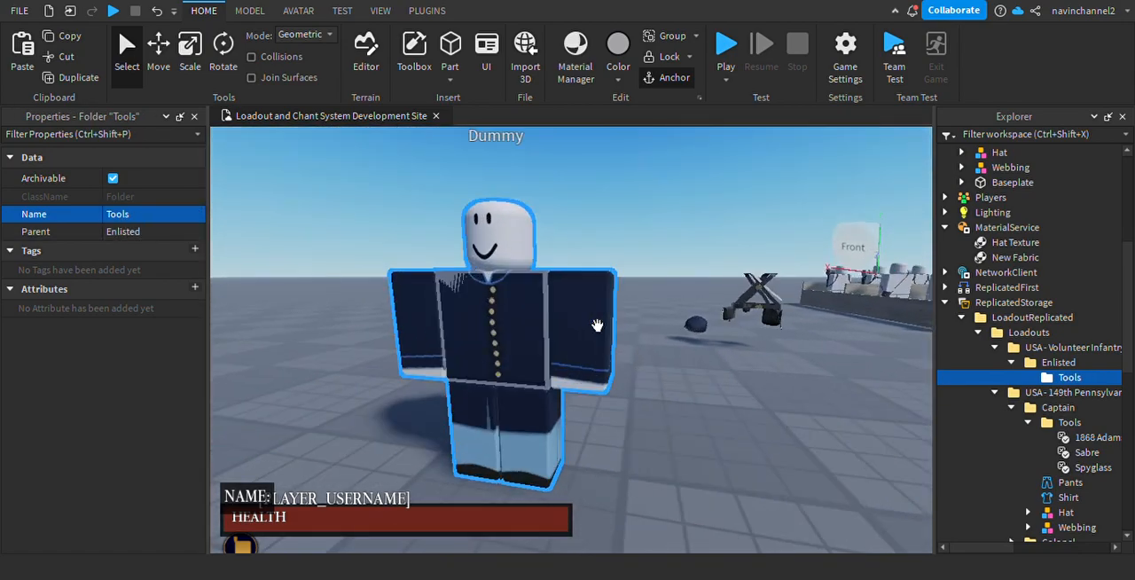
scroll(808, 420, up, 6)
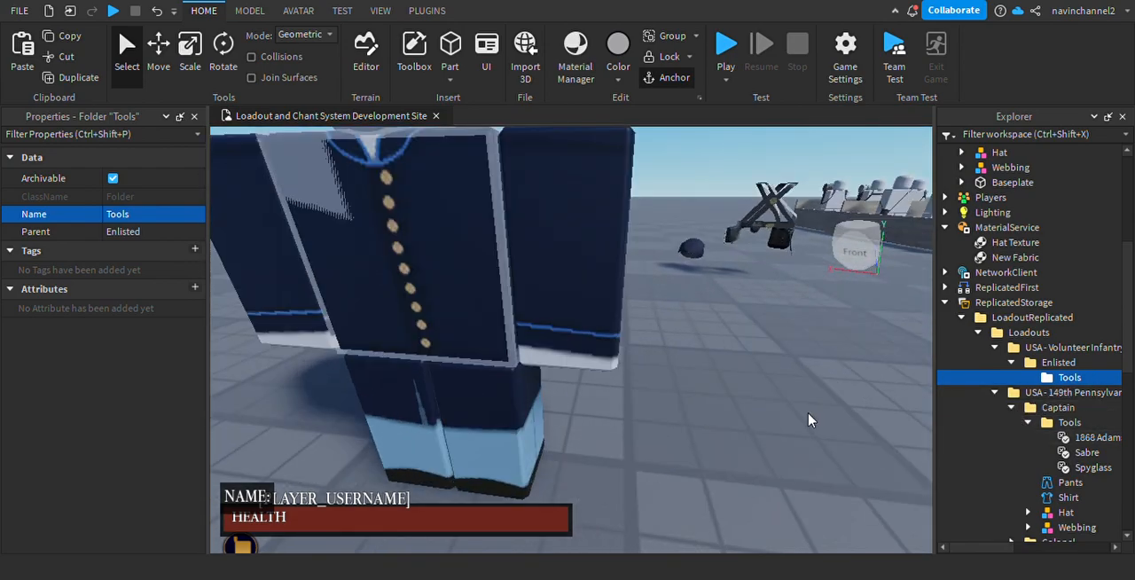
scroll(638, 373, down, 6)
right_drag(639, 372, 641, 375)
scroll(641, 375, up, 4)
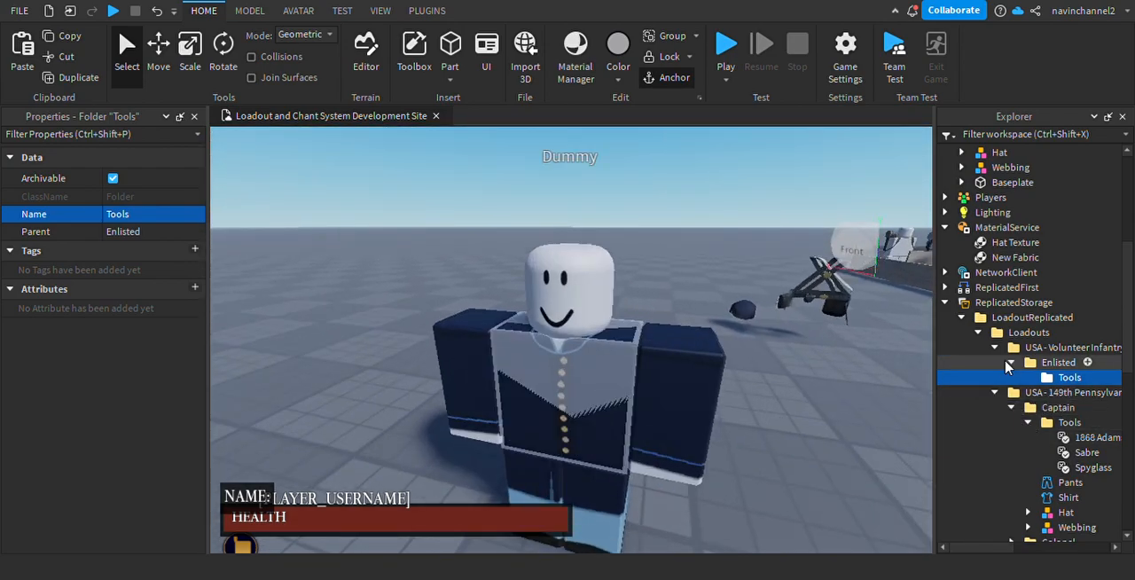
click(1096, 467)
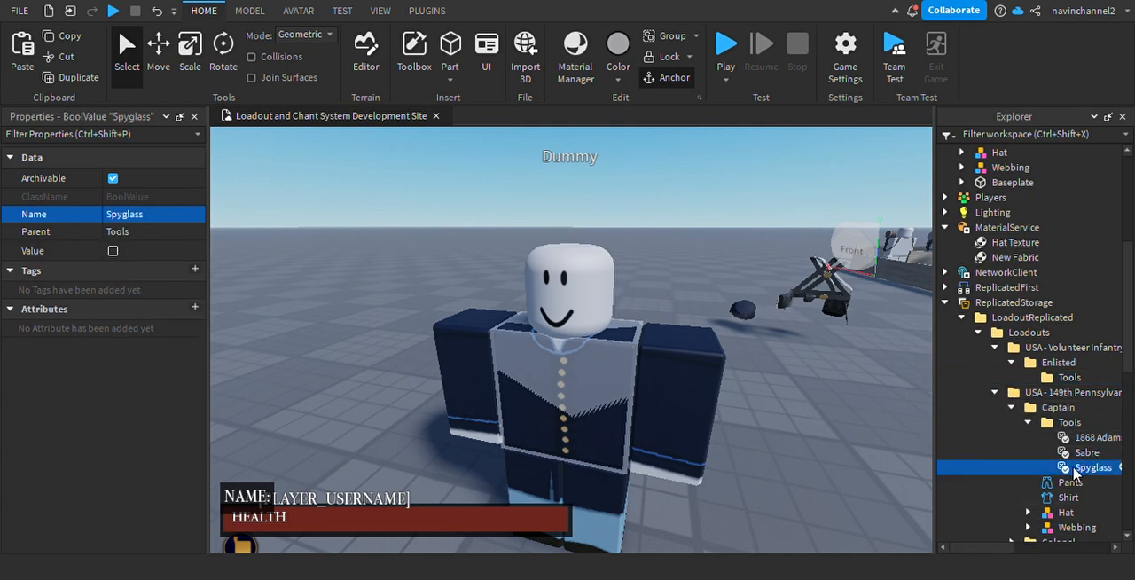
key(shift+Up)
key(shift+Up)
key(ctrl+d)
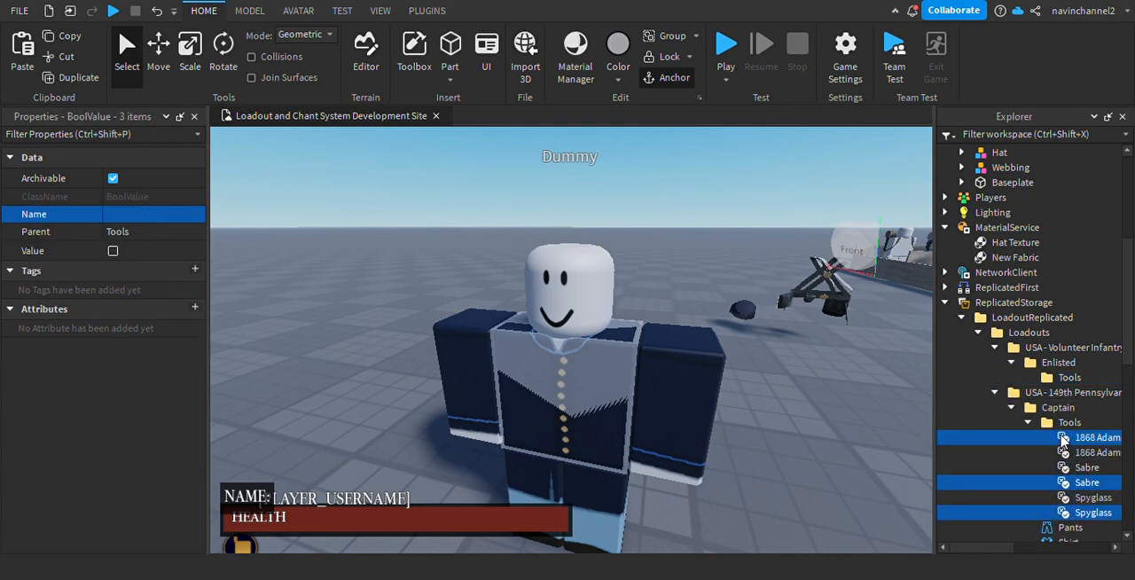
key(ctrl+x)
click(995, 393)
click(995, 393)
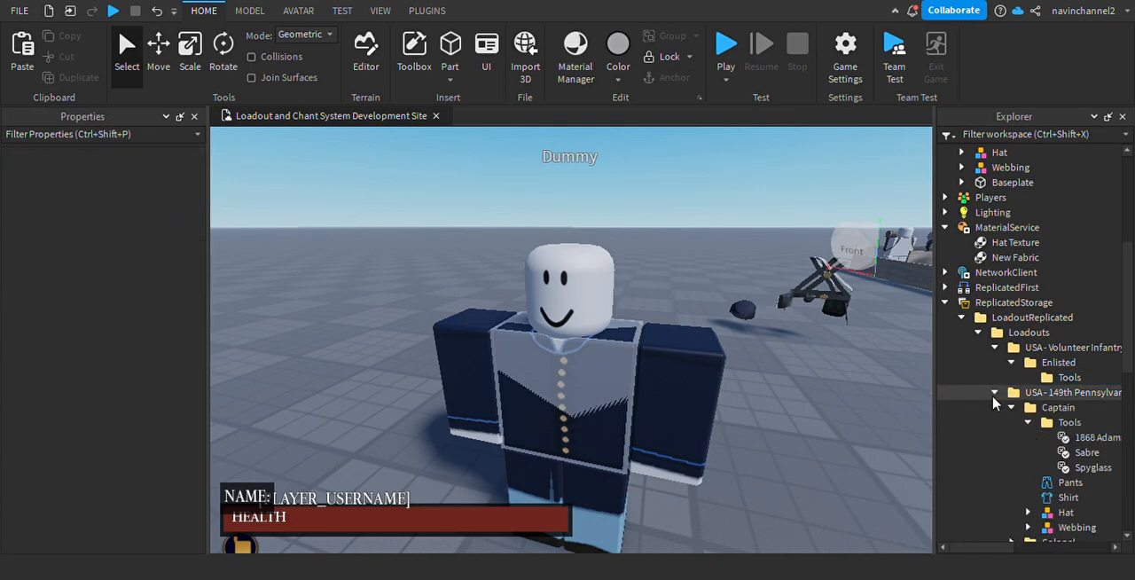
Copy the 1861 Springfield value from the 149th Pennsylvania Corporal's tools into the Enlisted loadout's Tools folder.
click(1011, 407)
click(1011, 422)
click(1010, 422)
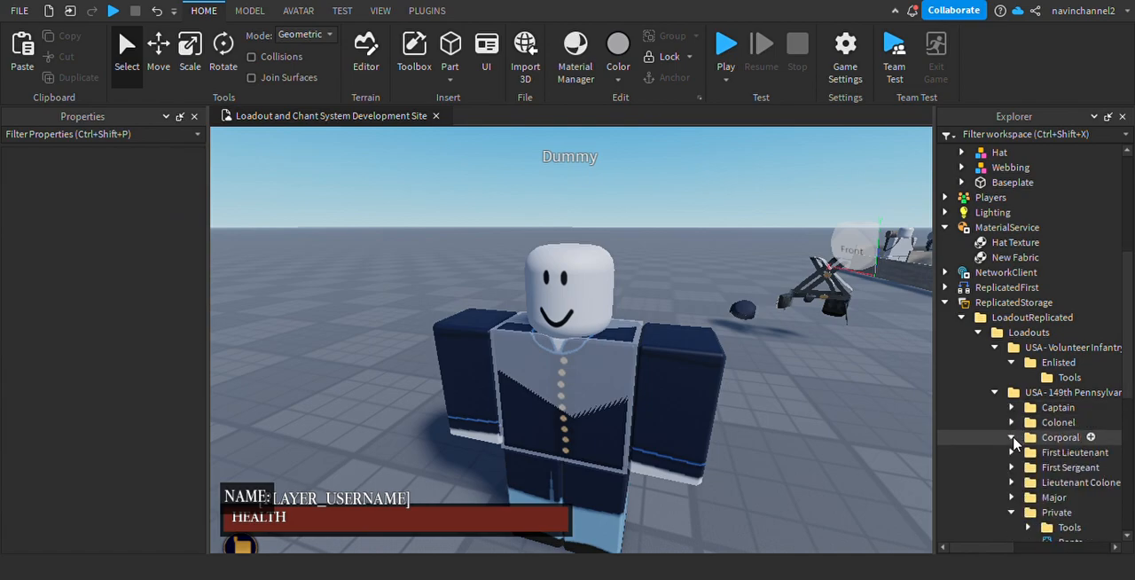
click(1010, 437)
scroll(1052, 461, down, 1)
click(1068, 425)
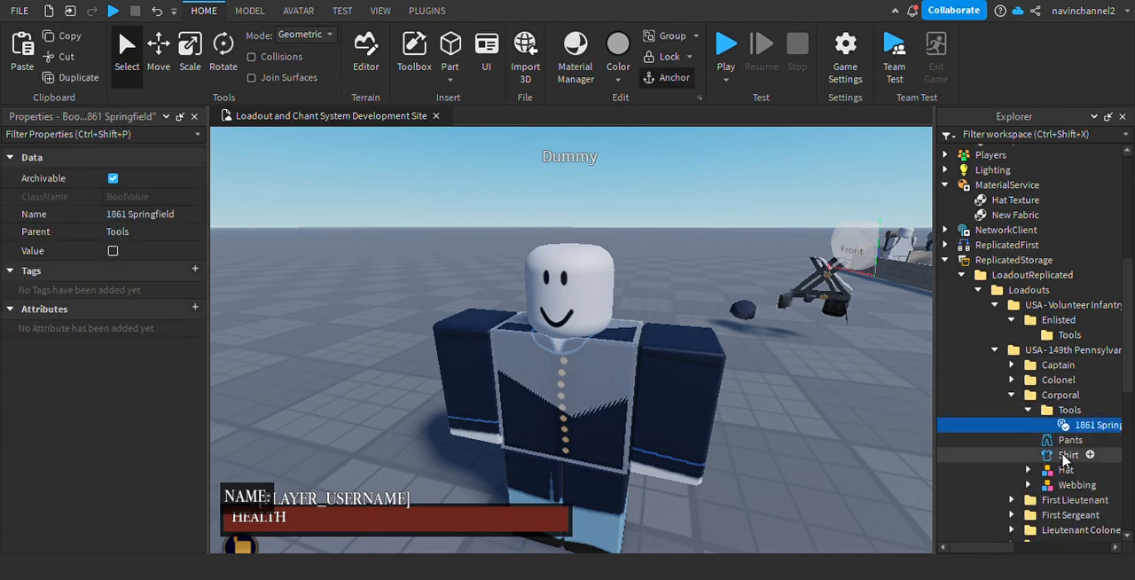
drag(1077, 425, 1068, 334)
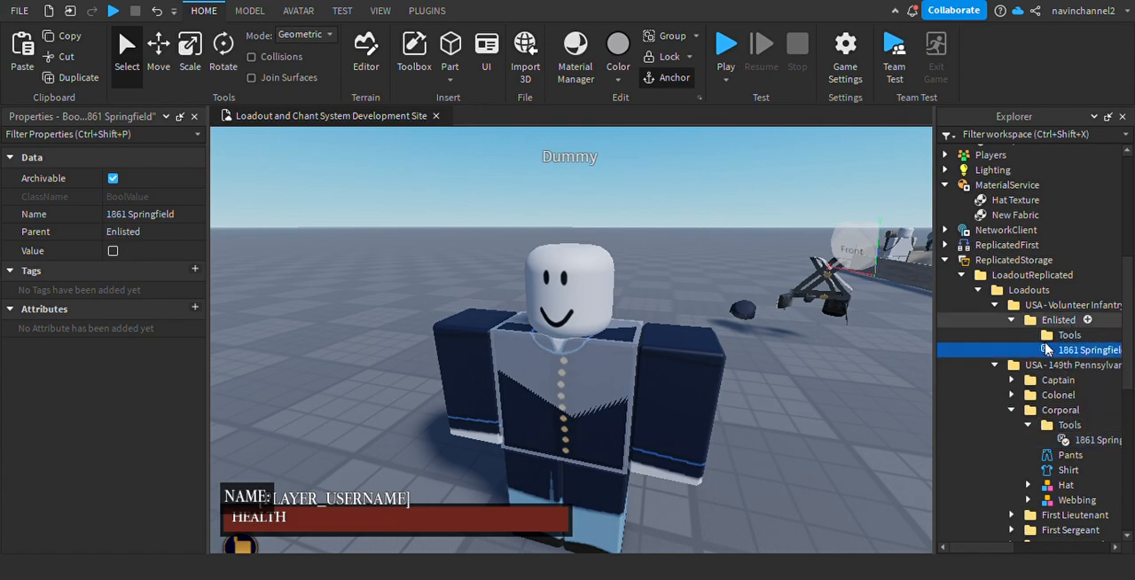
click(993, 365)
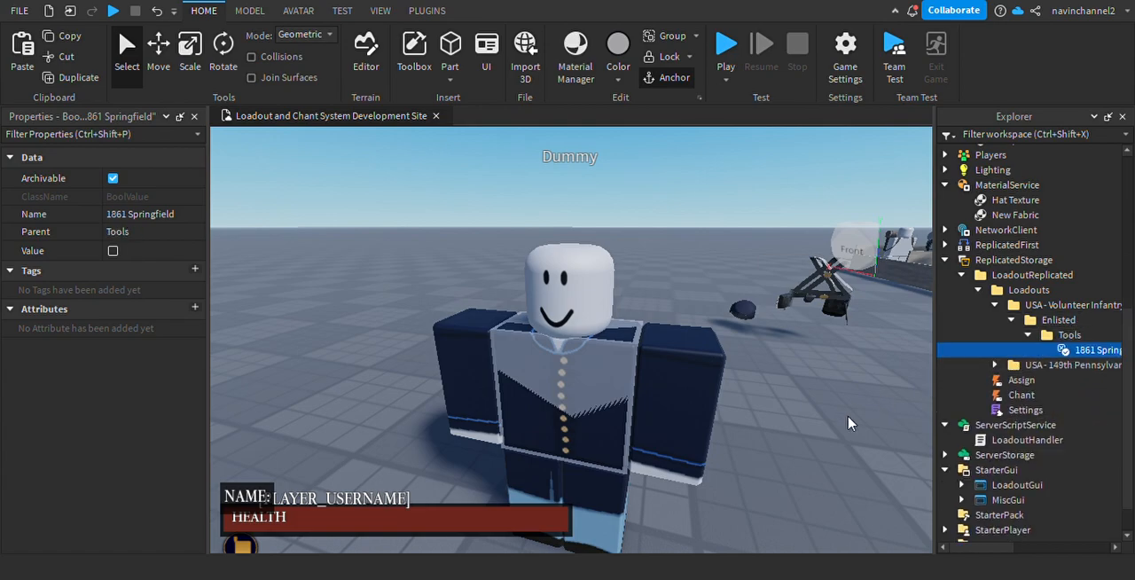
Move the Hat and Webbing models from the workspace into the Enlisted folder.
click(818, 432)
scroll(818, 433, down, 3)
right_drag(817, 433, 765, 370)
drag(524, 205, 649, 296)
drag(1009, 169, 1094, 282)
click(641, 284)
right_drag(641, 284, 641, 284)
scroll(612, 383, up, 3)
scroll(618, 314, down, 5)
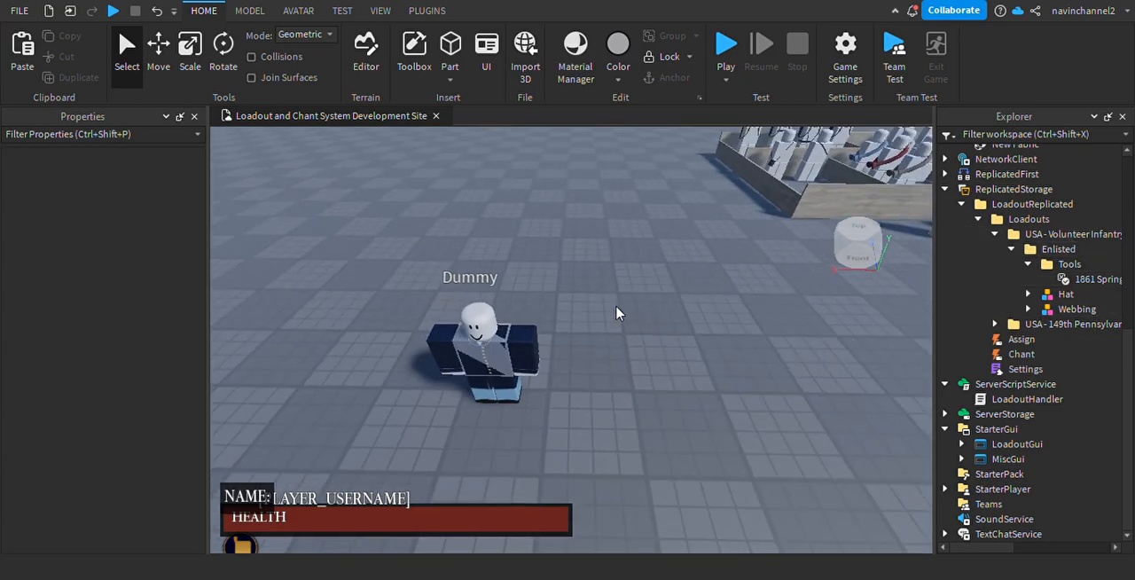
Copy the dummy's Pants and Shirt into the Enlisted folder.
click(528, 357)
click(1020, 166)
ctrl+click(1018, 182)
drag(1020, 166, 1081, 253)
right_drag(713, 367, 666, 346)
click(715, 367)
scroll(719, 363, up, 2)
scroll(719, 364, down, 4)
Collapse the Enlisted, Volunteer Infantry Regiment and LoadoutReplicated folders in ReplicatedStorage.
click(1029, 235)
key(d)
click(1010, 234)
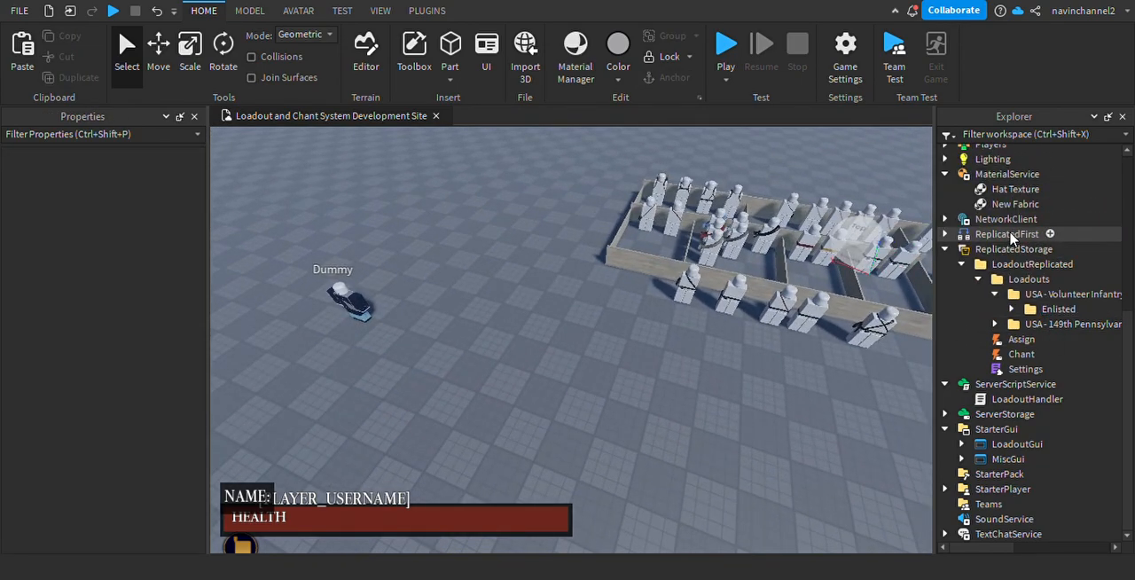
shift+click(997, 232)
click(992, 295)
click(717, 424)
scroll(967, 334, up, 3)
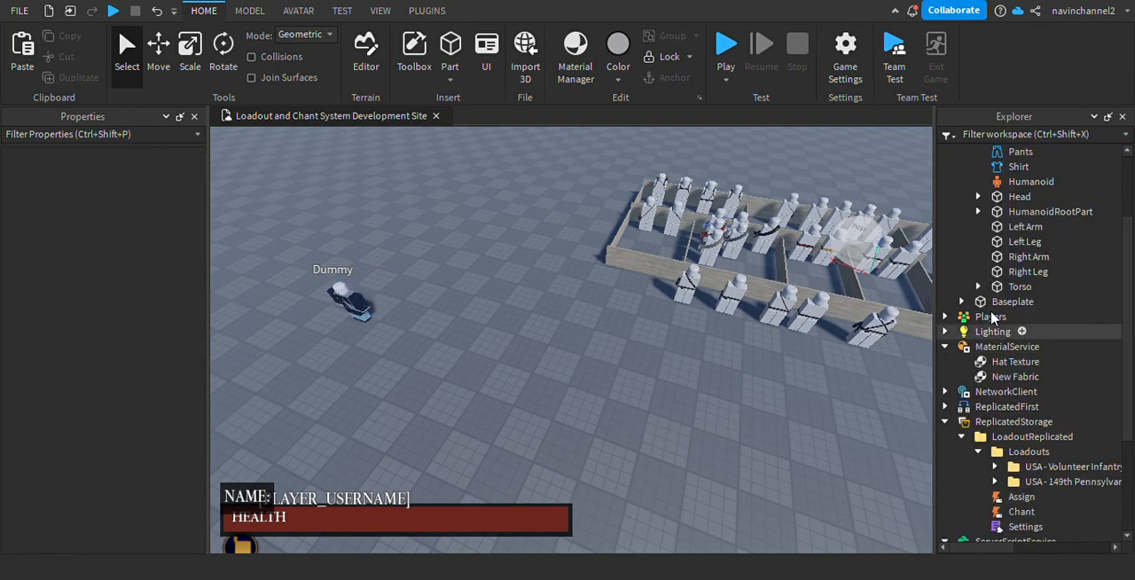
scroll(1026, 282, down, 3)
click(962, 280)
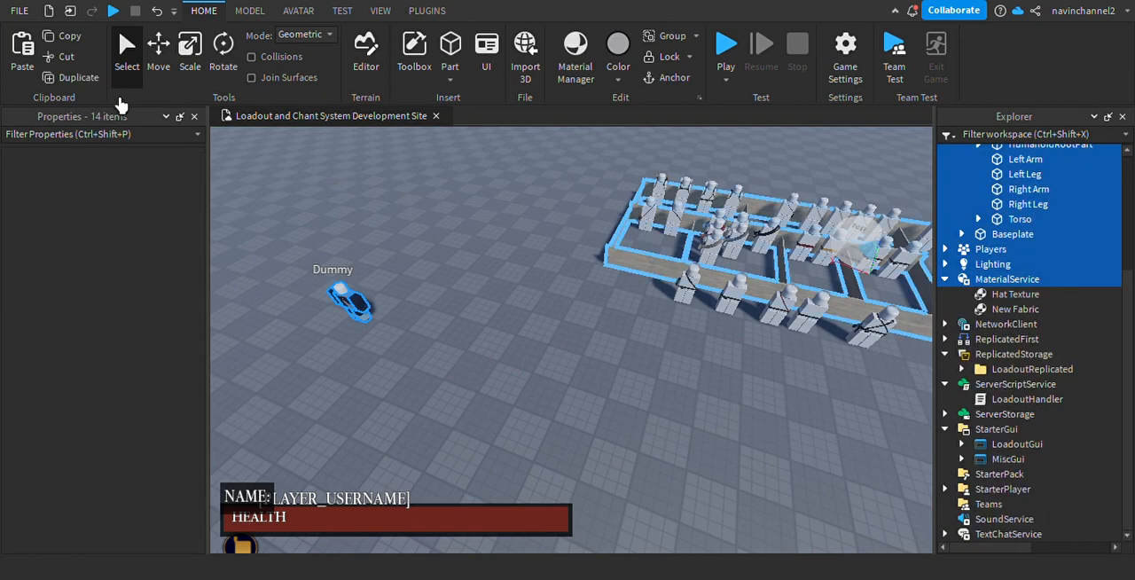
click(601, 355)
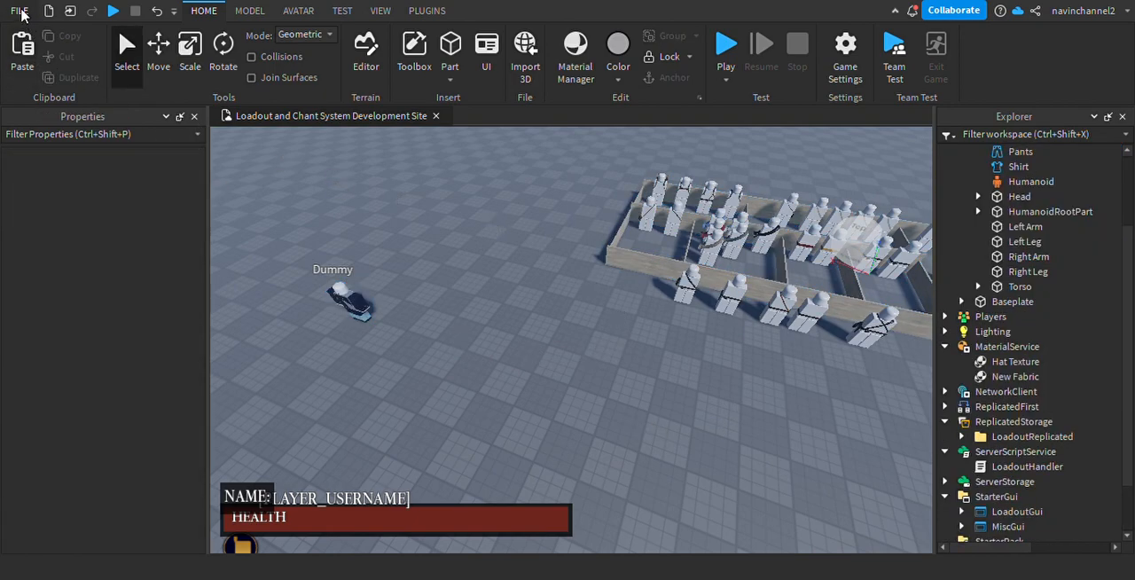
scroll(1028, 293, up, 3)
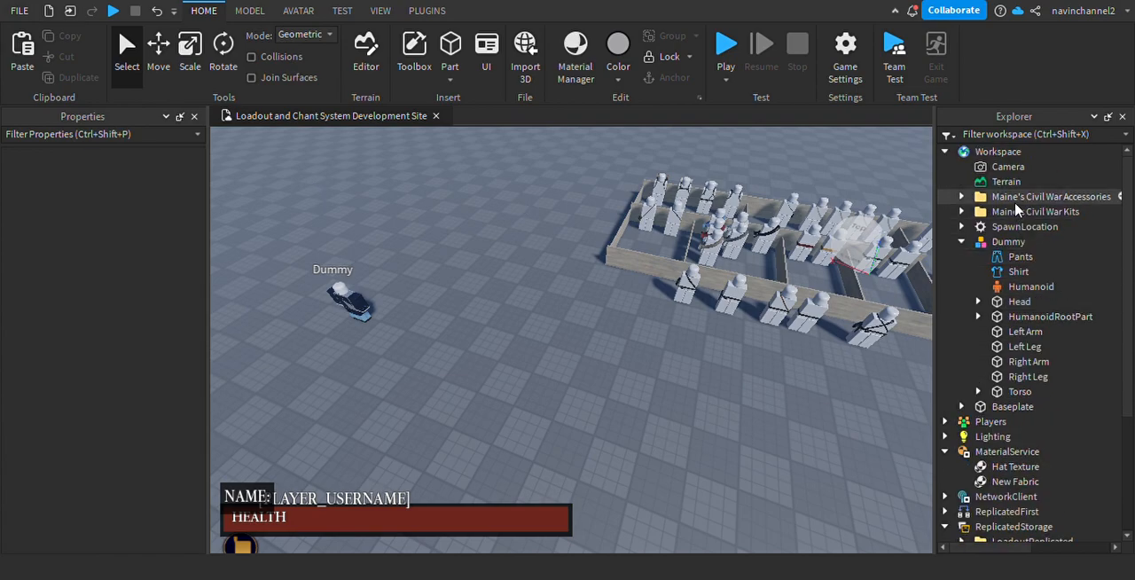
Delete Maine's Civil War Accessories, Maine's Civil War Kits and the Dummy from the workspace.
click(1051, 196)
shift+click(1035, 211)
ctrl+click(998, 242)
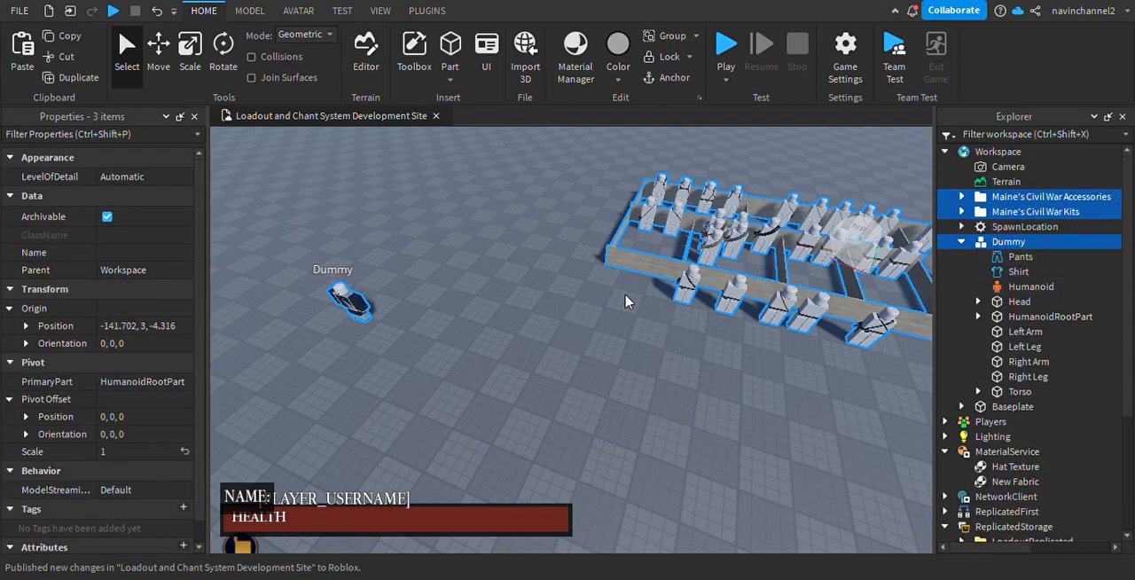
key(Delete)
key(w)
key(d)
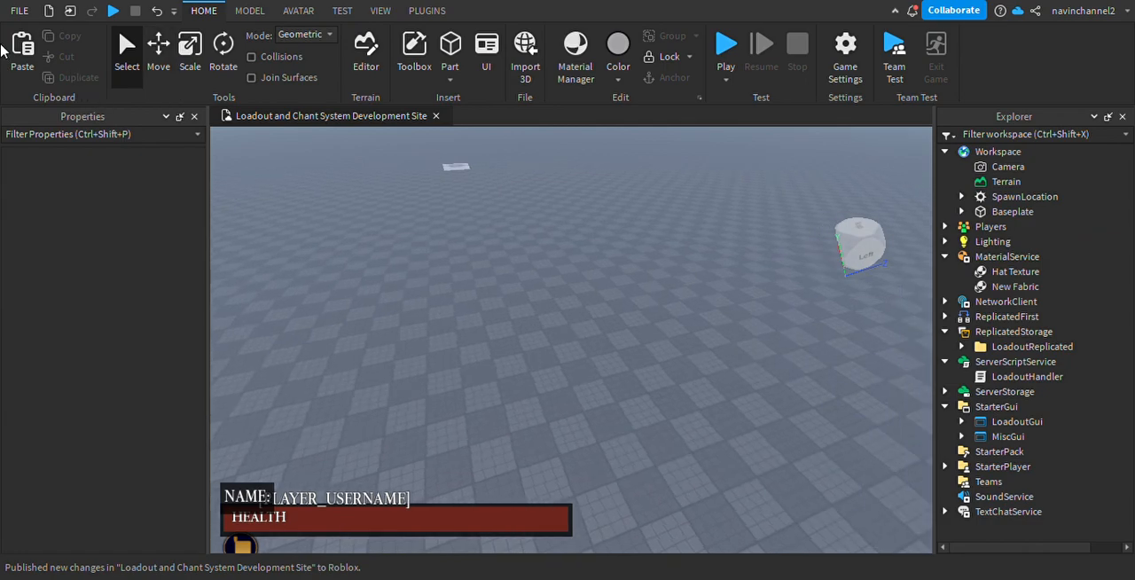
right_drag(626, 290, 658, 259)
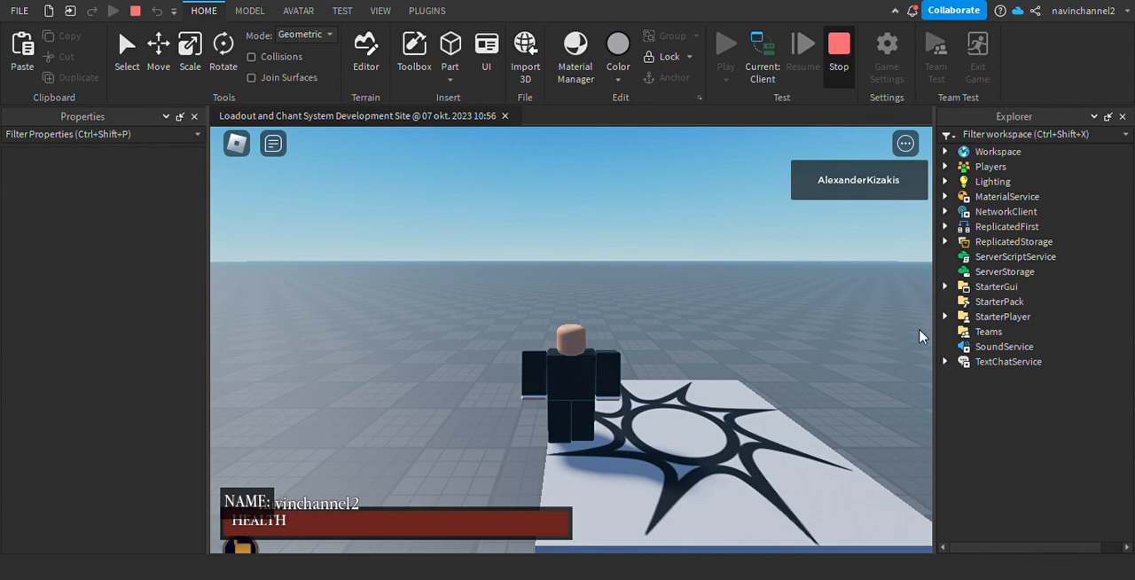
Stop the playtest and review the Settings script in LoadoutReplicated, including the hotkey and chant options.
key(shift+F5)
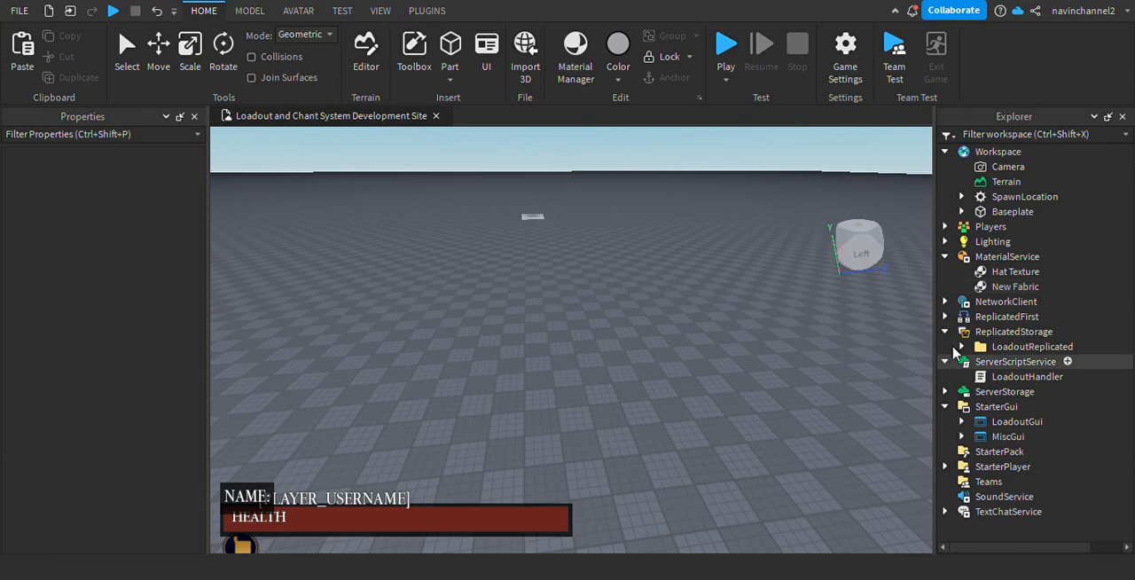
click(972, 361)
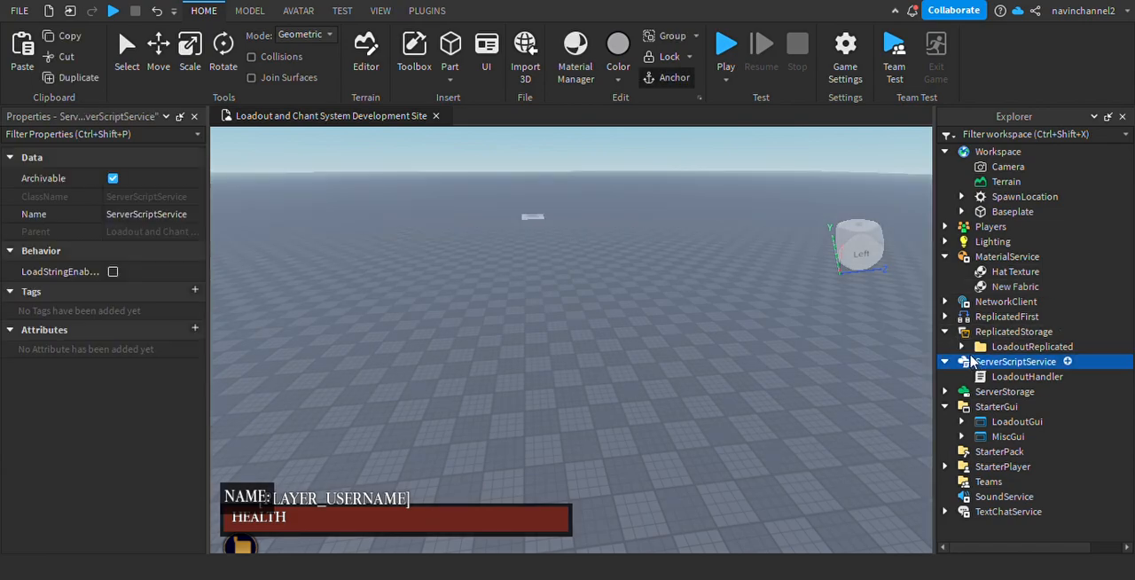
click(962, 347)
scroll(1020, 372, down, 1)
click(1021, 378)
click(1020, 394)
double_click(1002, 395)
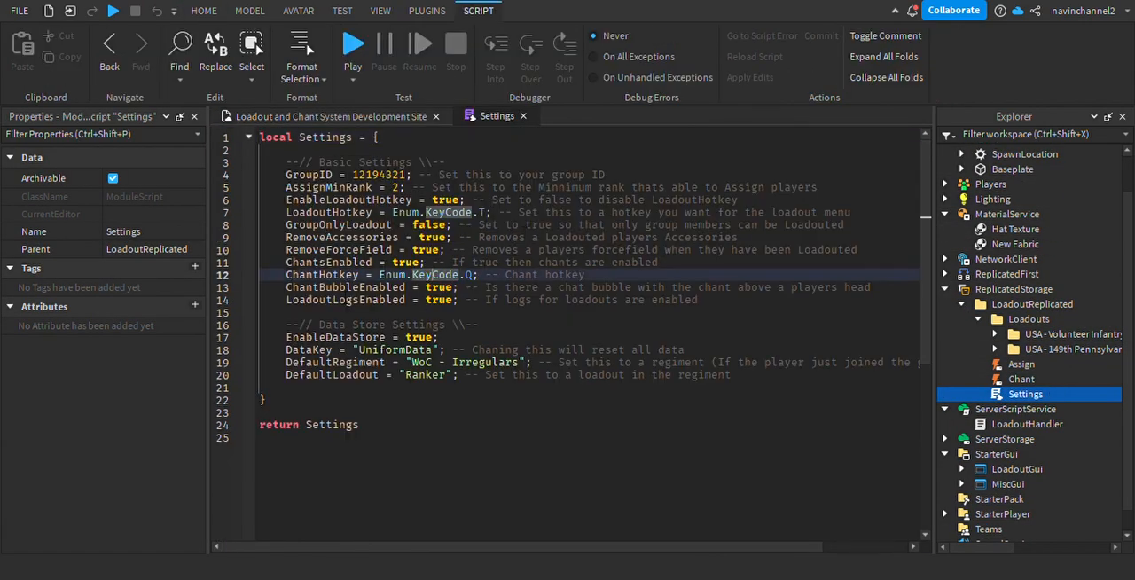
click(525, 116)
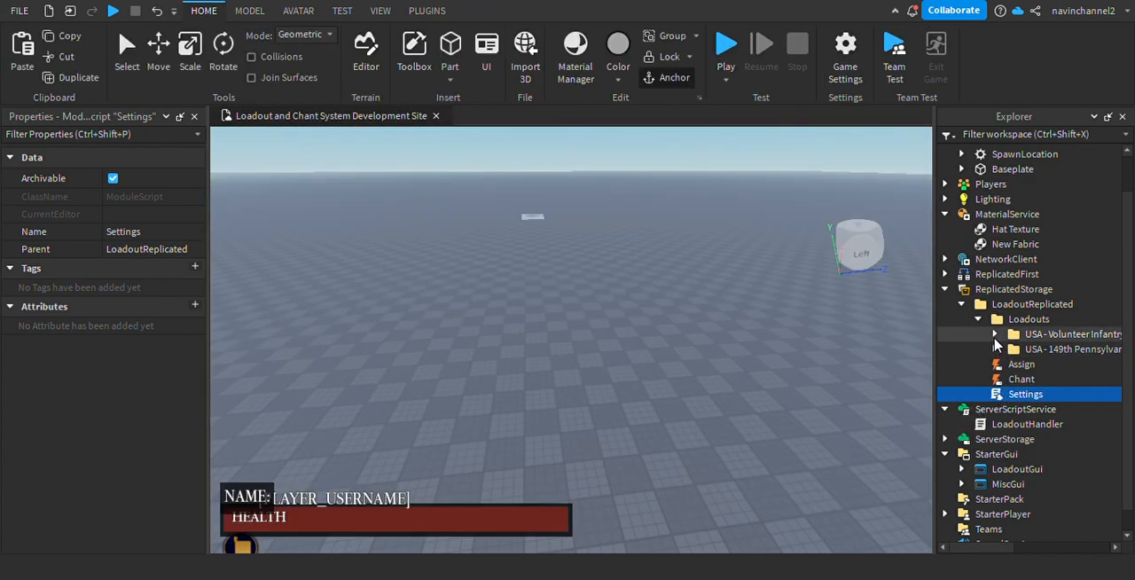
Copy the Chants configuration from the 149th Pennsylvania folder into the USA - Volunteer Infantry Regiment folder, and start a playtest.
click(994, 334)
click(994, 364)
scroll(1008, 438, down, 4)
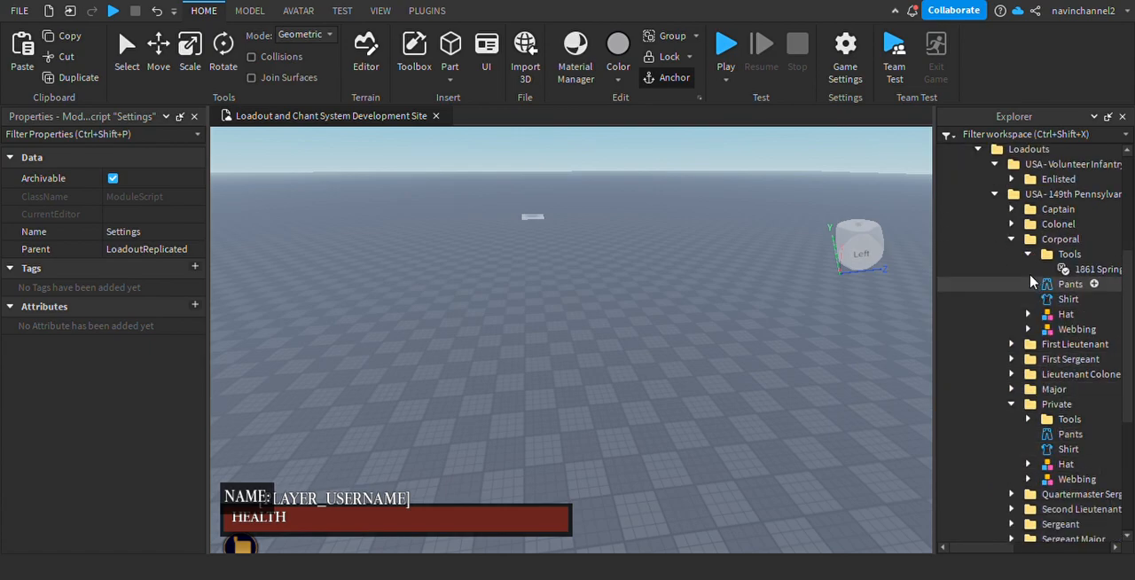
click(1011, 238)
click(1011, 314)
click(1051, 390)
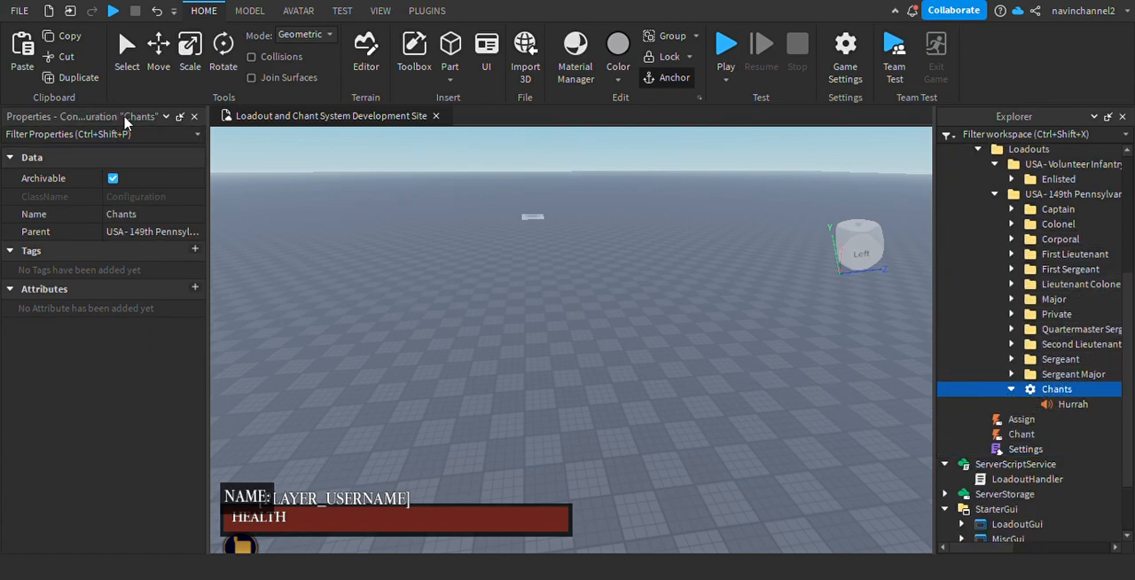
click(1011, 388)
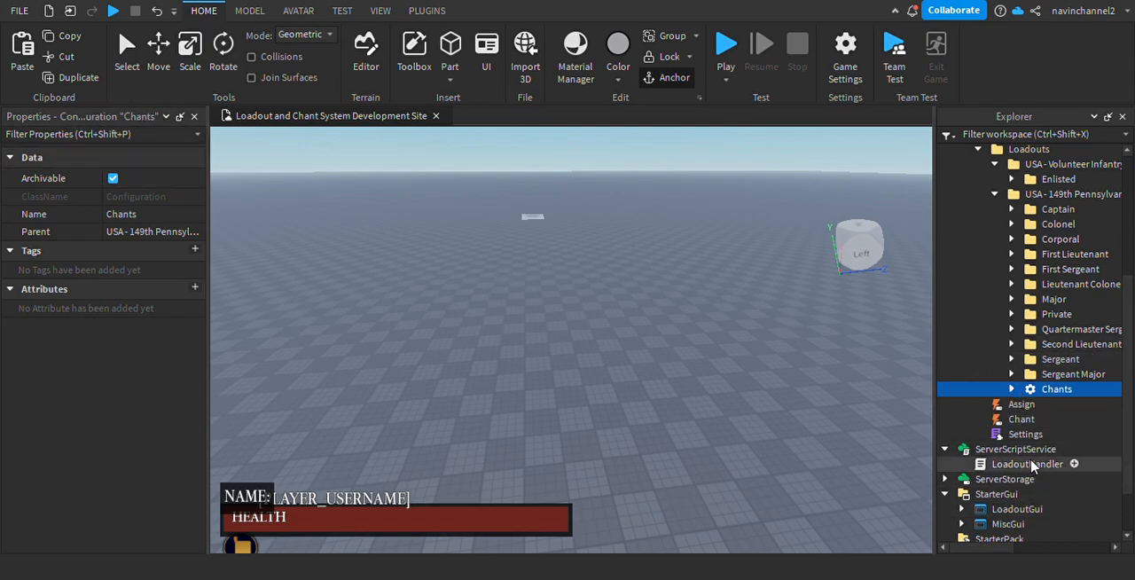
scroll(1055, 514, up, 2)
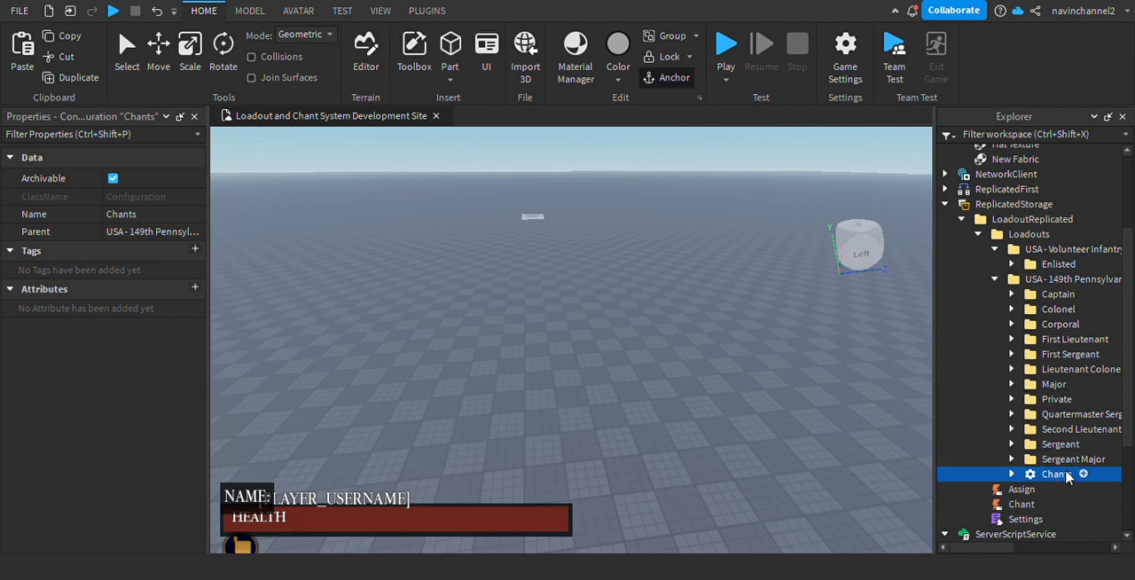
drag(1055, 475, 1072, 250)
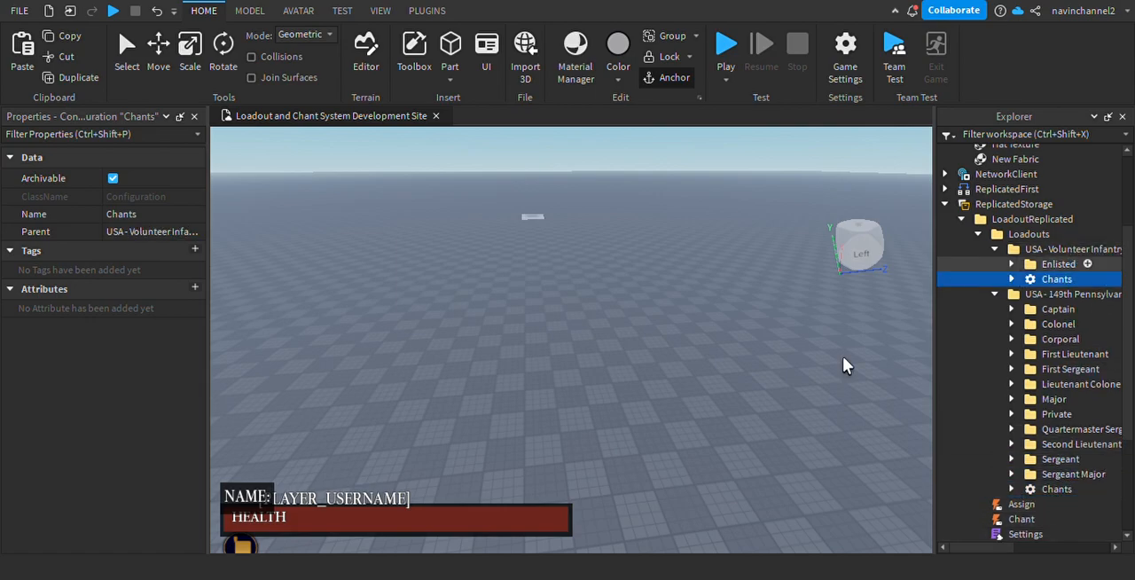
click(994, 295)
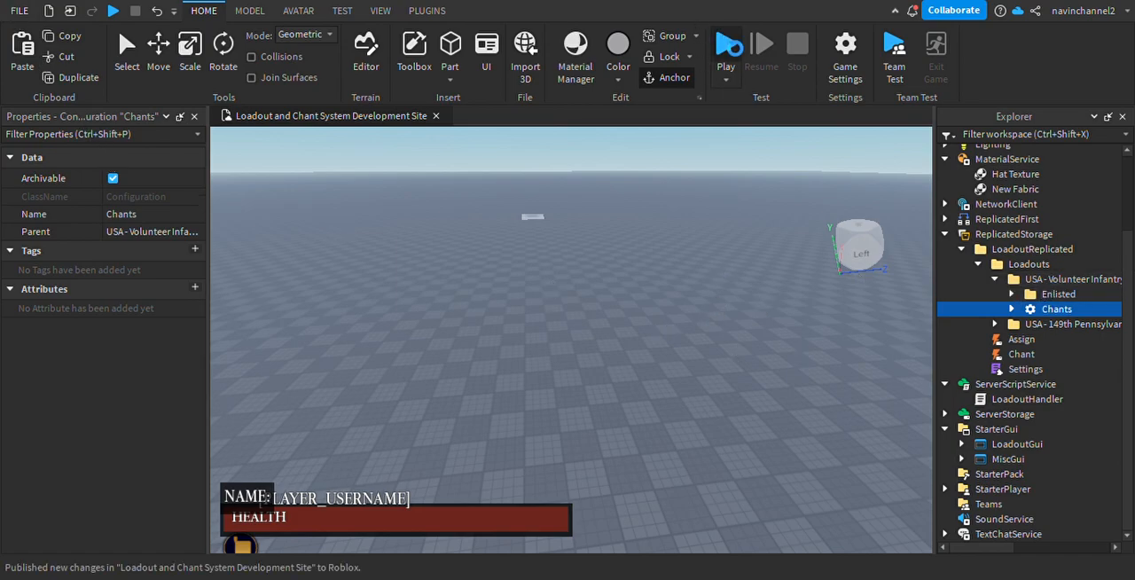
click(727, 44)
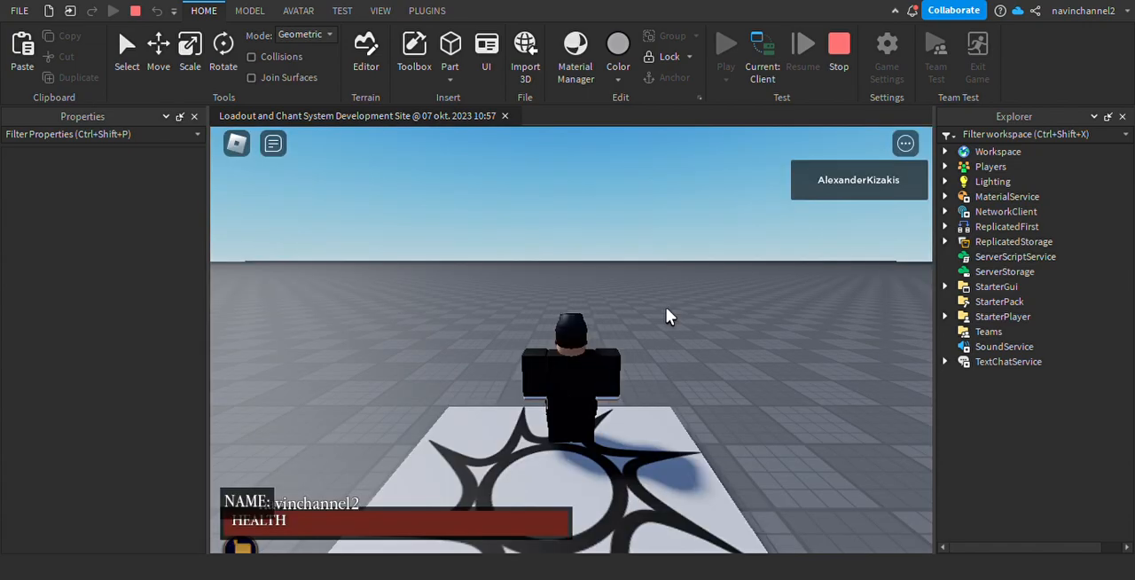
Open the loadout menu in the playtest and give the character the Enlisted loadout of USA - Volunteer Infantry Regiment.
click(242, 544)
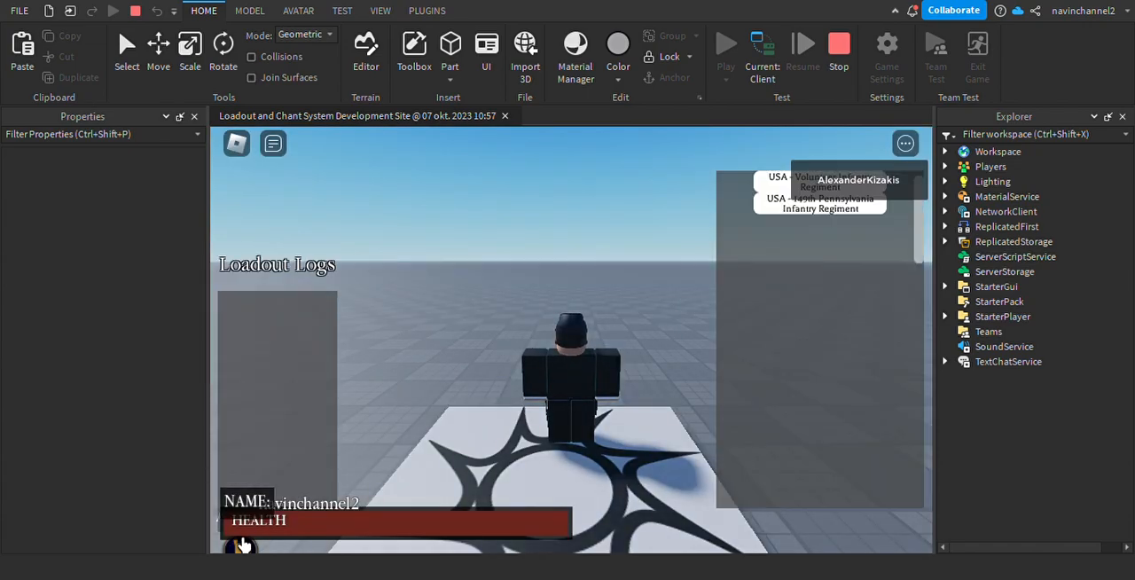
right_drag(465, 323, 520, 282)
key(w)
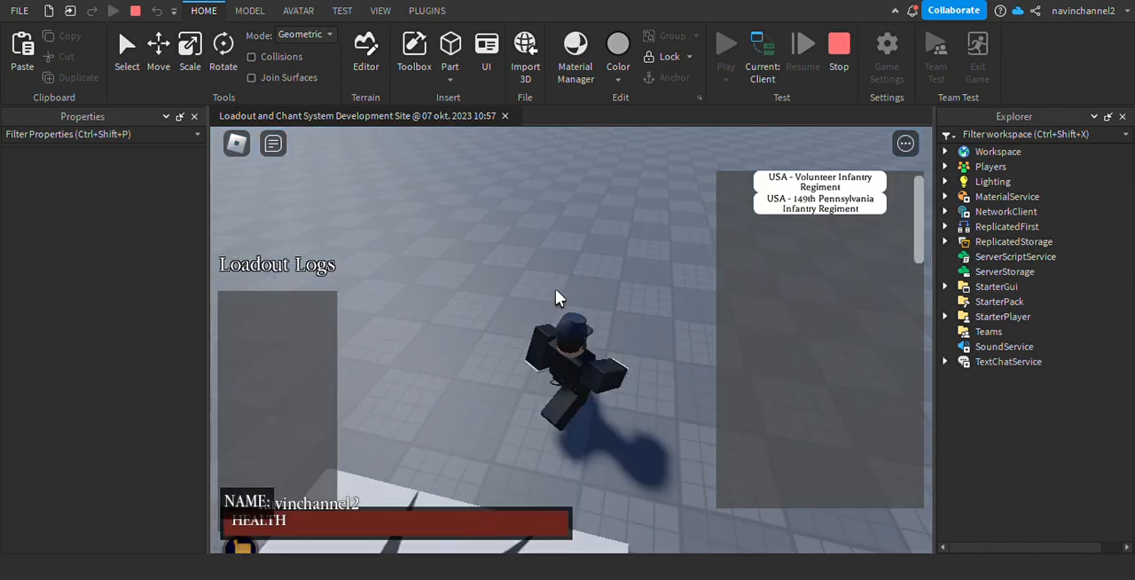
click(242, 544)
click(242, 544)
right_drag(644, 310, 693, 195)
key(s)
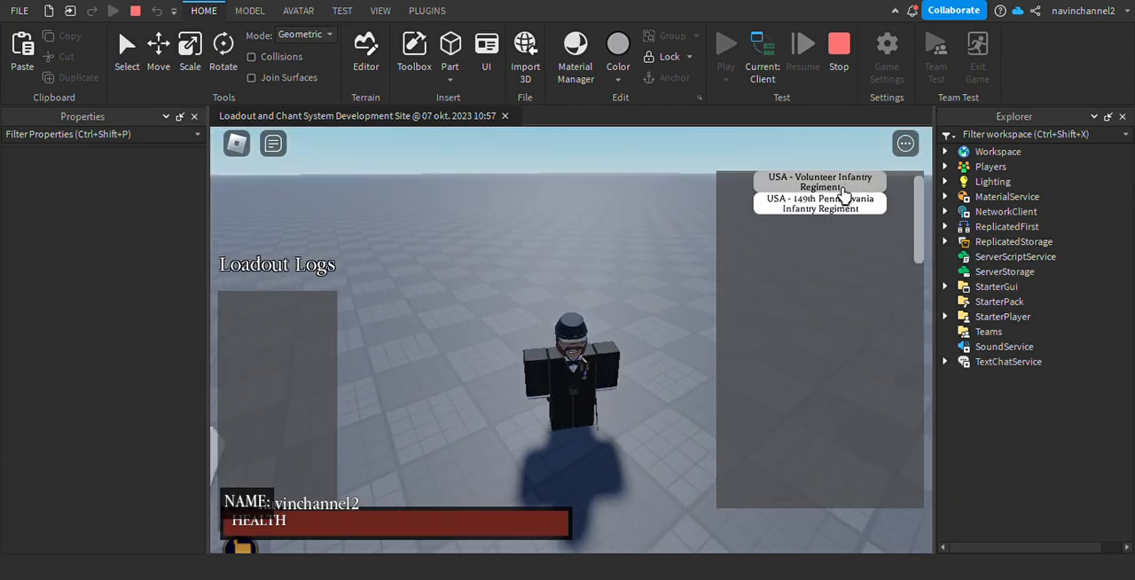
scroll(550, 281, up, 1)
click(843, 184)
scroll(392, 337, down, 3)
key(d)
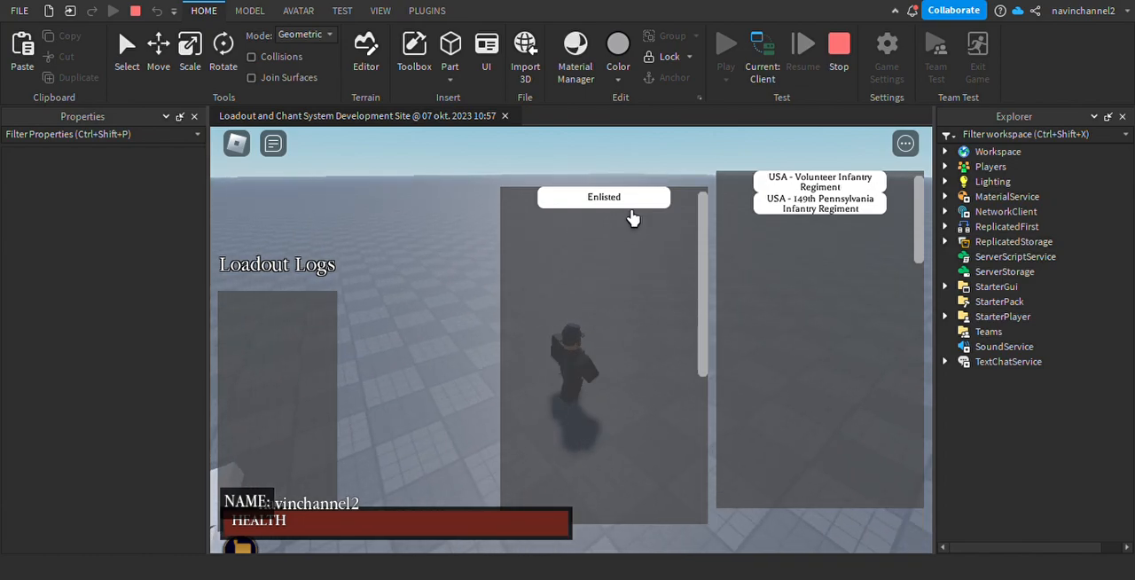
click(621, 201)
key(v)
Equip and unequip the 1861 Springfield and inspect the Enlisted uniform on the character.
scroll(693, 351, up, 3)
right_drag(692, 351, 685, 351)
key(1)
scroll(692, 351, down, 2)
key(1)
scroll(692, 351, up, 3)
key(1)
scroll(684, 351, down, 4)
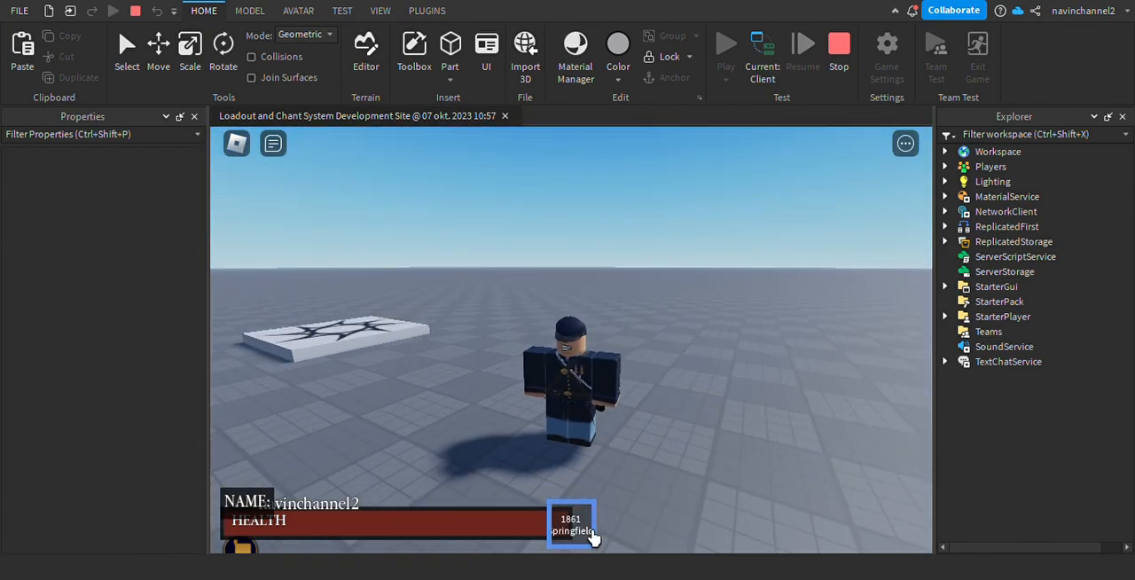
click(592, 533)
scroll(608, 340, down, 2)
right_drag(609, 336, 608, 339)
scroll(609, 339, up, 3)
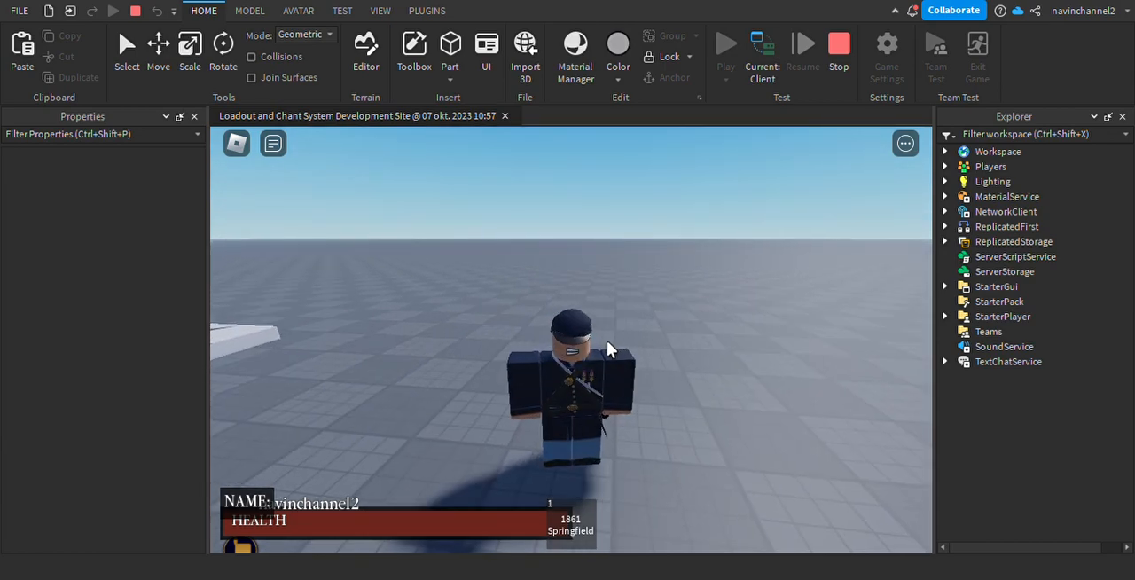
Reopen the loadout menu to review the Loadout Logs, and close it.
key(l)
key(l)
key(l)
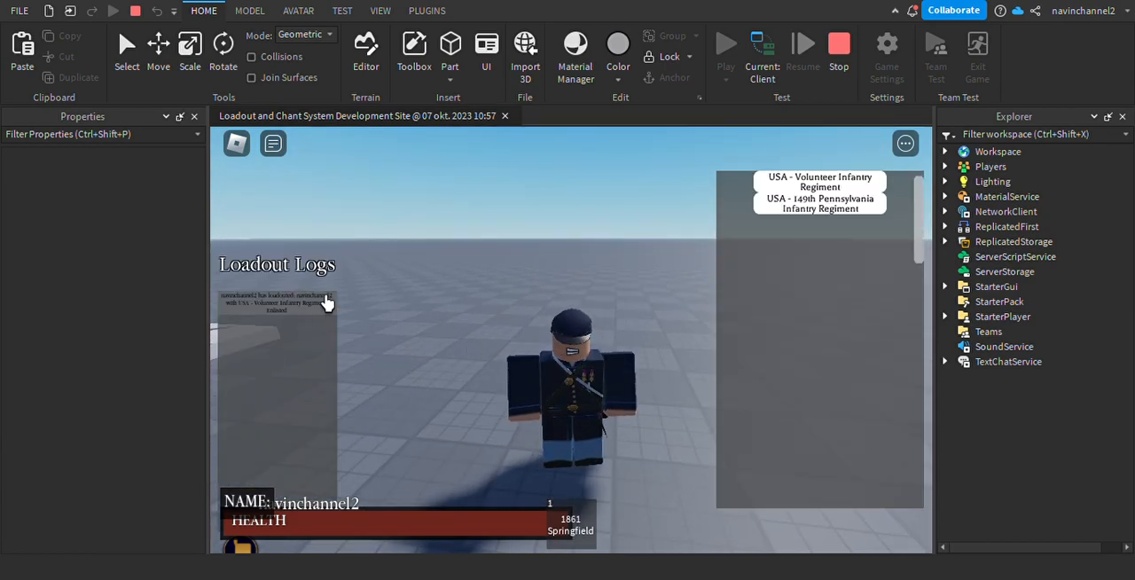
key(l)
Open the chant list and trigger the Hurrah chant three times while moving the character.
key(c)
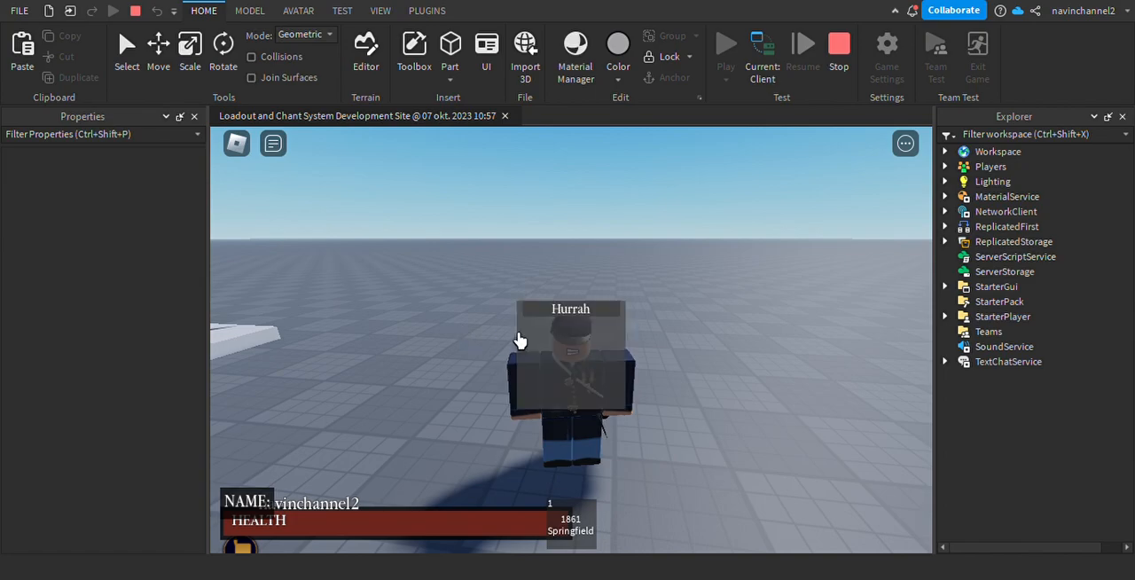
key(w)
right_drag(720, 337, 716, 340)
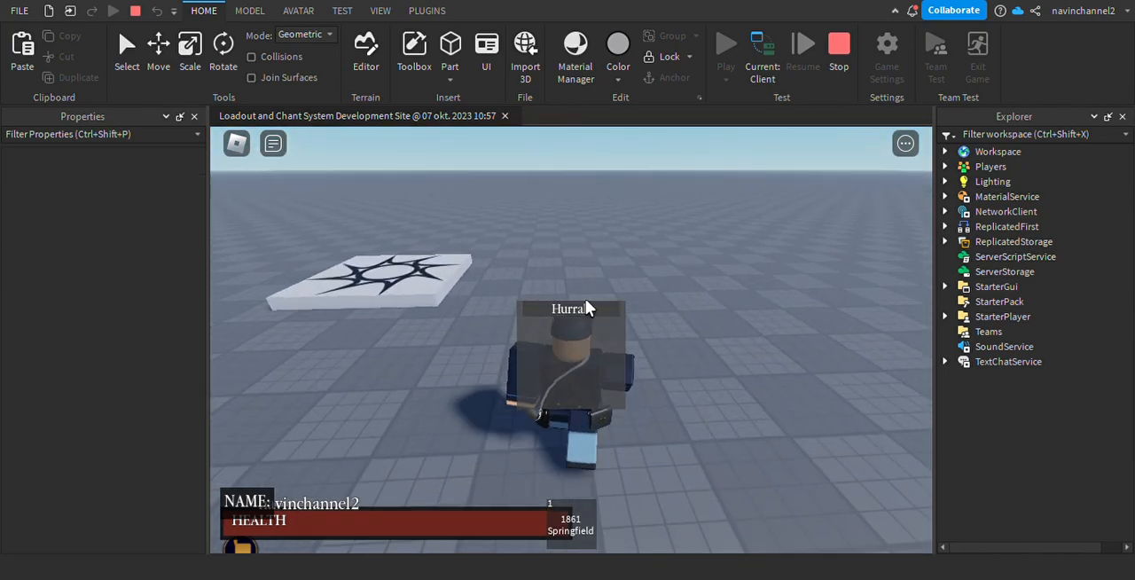
click(586, 306)
key(c)
click(585, 313)
right_drag(645, 325, 590, 312)
key(c)
click(589, 313)
Check the character and its 1861 Springfield once more, and stop the playtest.
scroll(590, 312, down, 3)
scroll(590, 313, up, 7)
key(1)
key(1)
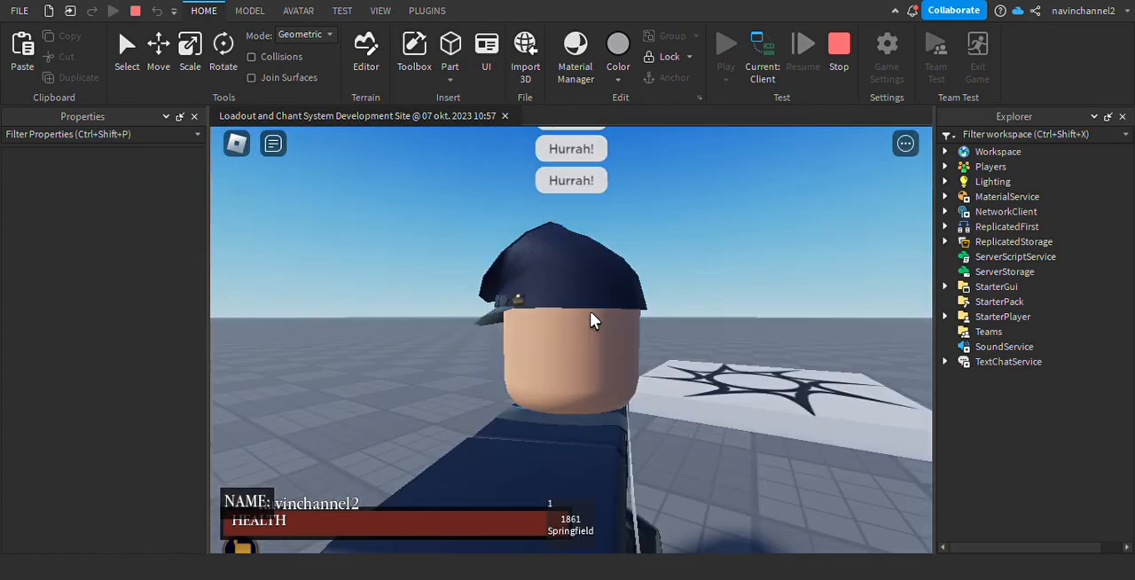
scroll(590, 312, down, 5)
key(s)
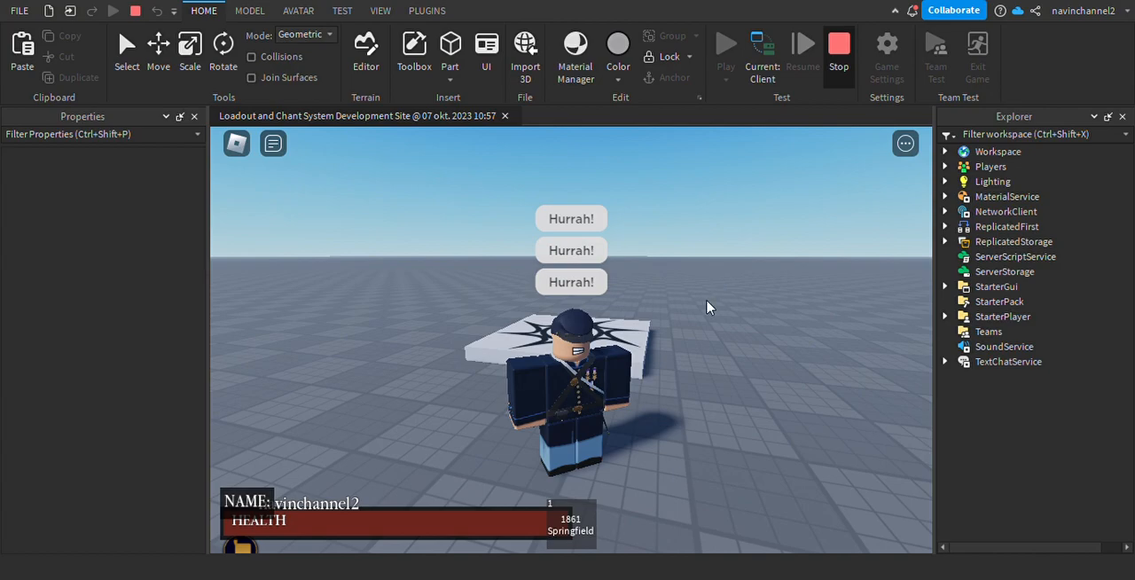
key(shift+F5)
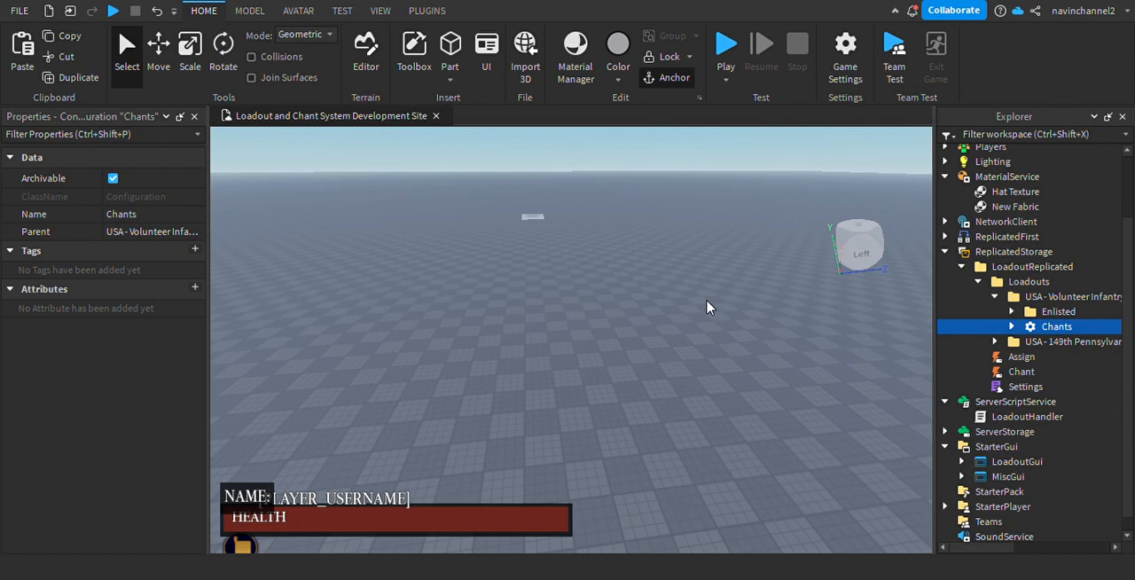
click(546, 307)
scroll(589, 211, up, 4)
right_drag(589, 211, 589, 211)
key(w)
key(w)
right_drag(645, 264, 644, 263)
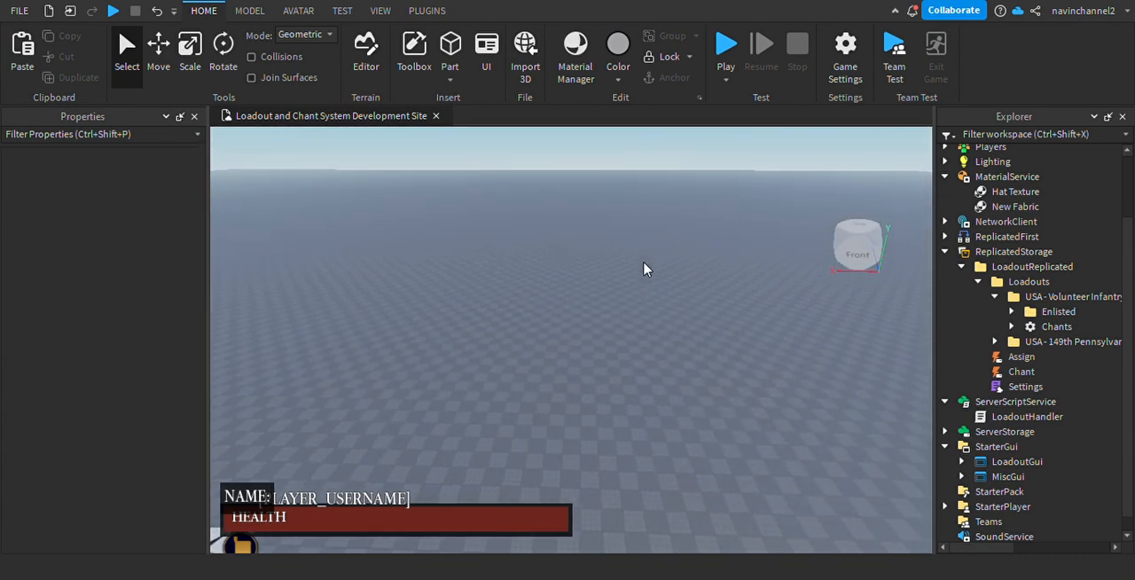